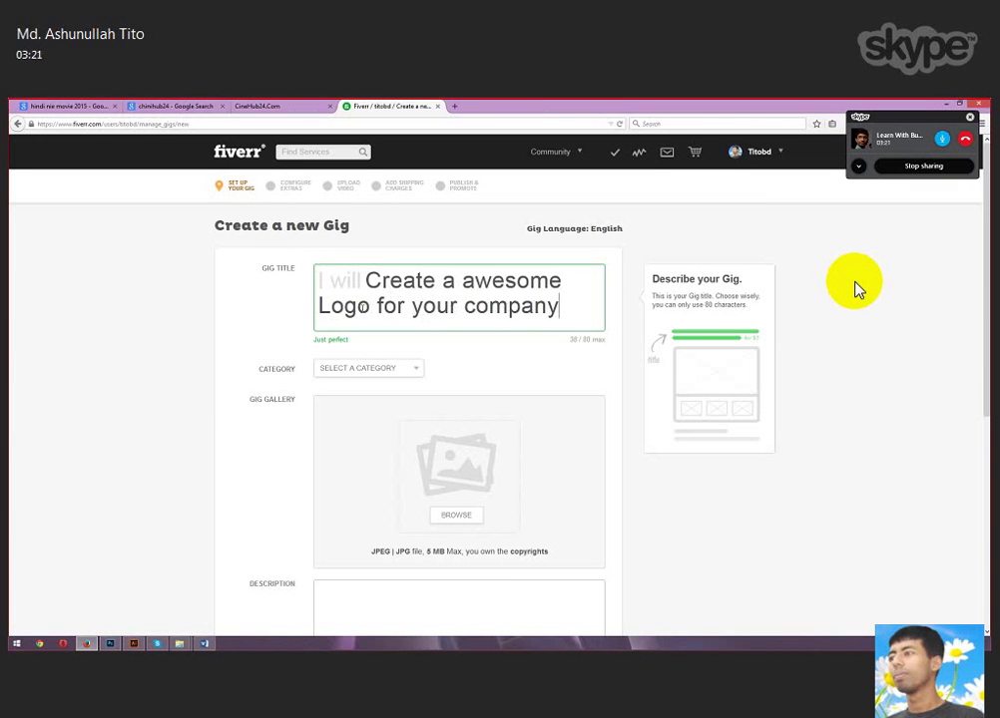
# Change the capital L of "Logo" in the gig title to lowercase, giving "Create a awesome logo for your company".
pyautogui.click(333, 305)
pyautogui.press('BackSpace')
pyautogui.write('l')
pyautogui.press('Left')
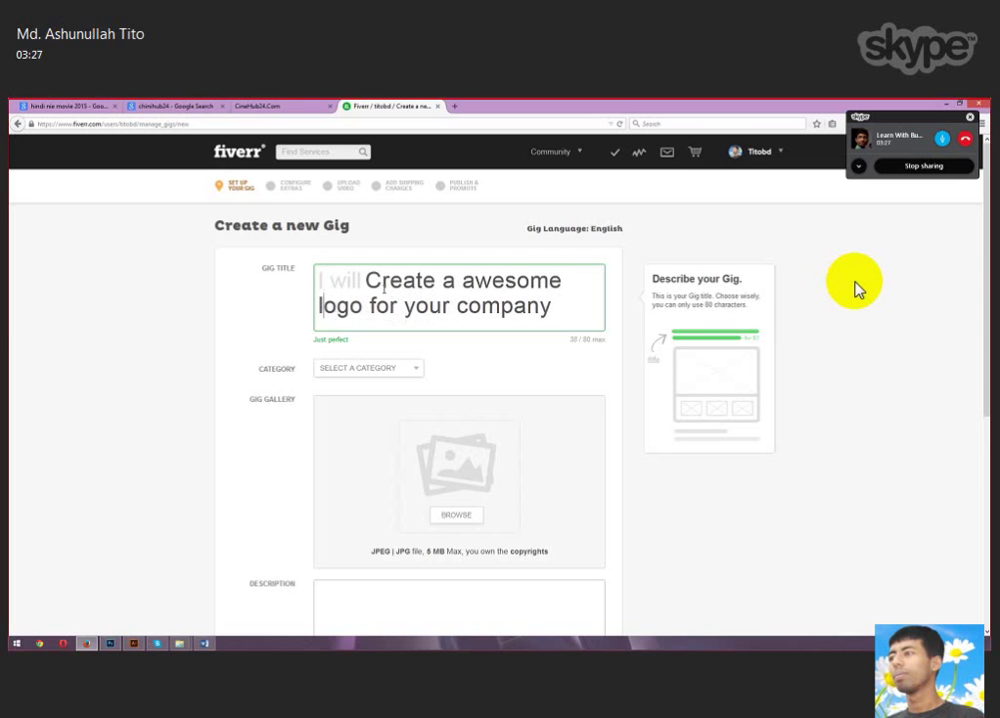
# Set the gig category to Graphics & Design with the subcategory Logo Design.
pyautogui.scroll(-1, 402, 336)
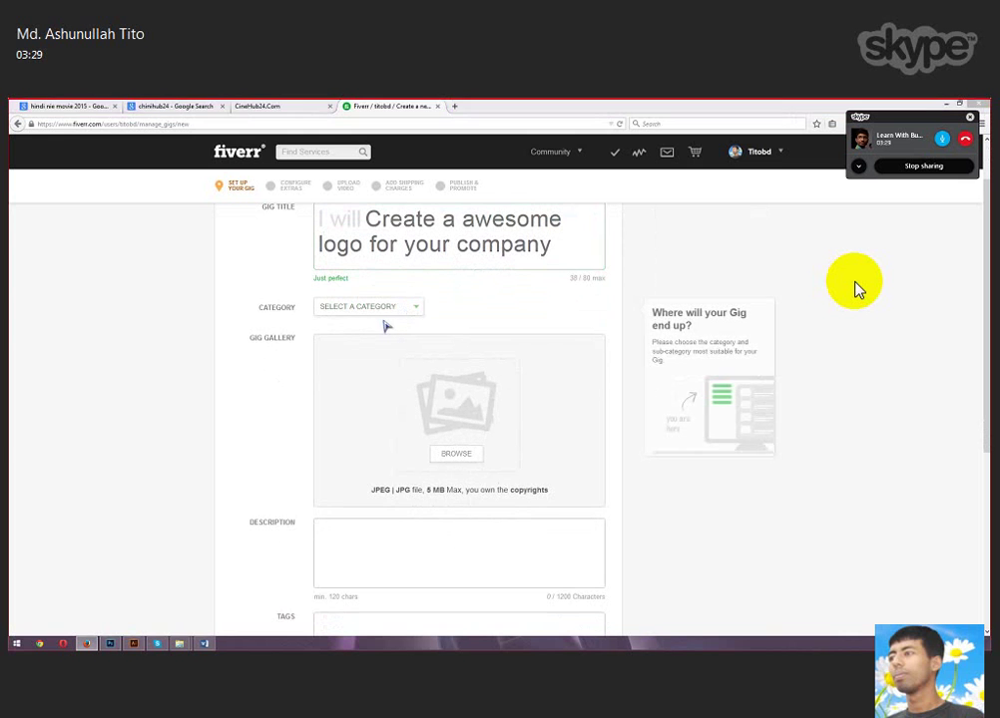
pyautogui.click(414, 312)
pyautogui.click(402, 312)
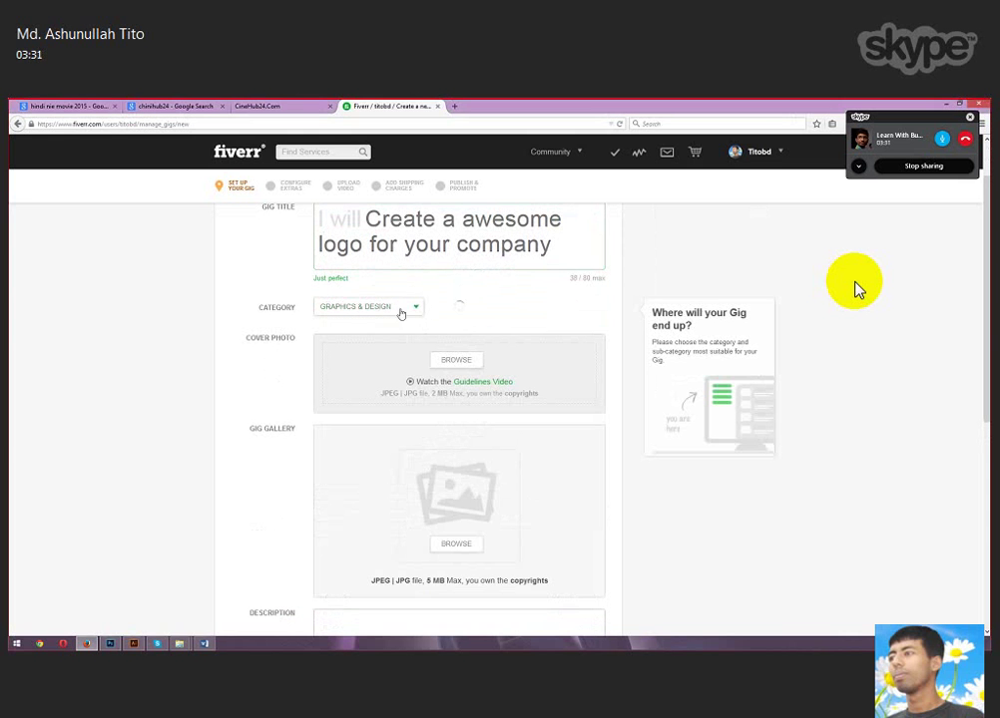
pyautogui.click(501, 308)
pyautogui.click(491, 323)
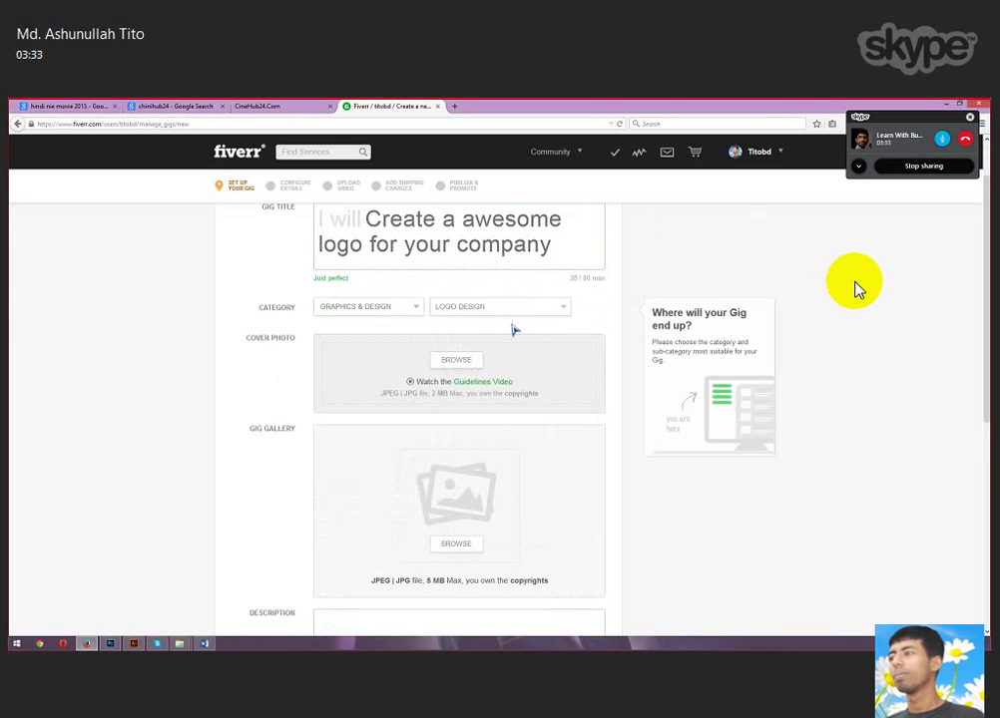
# Upload the "cover" JPG from the Desktop as the gig's cover photo and accept its default placement.
pyautogui.moveTo(504, 375)
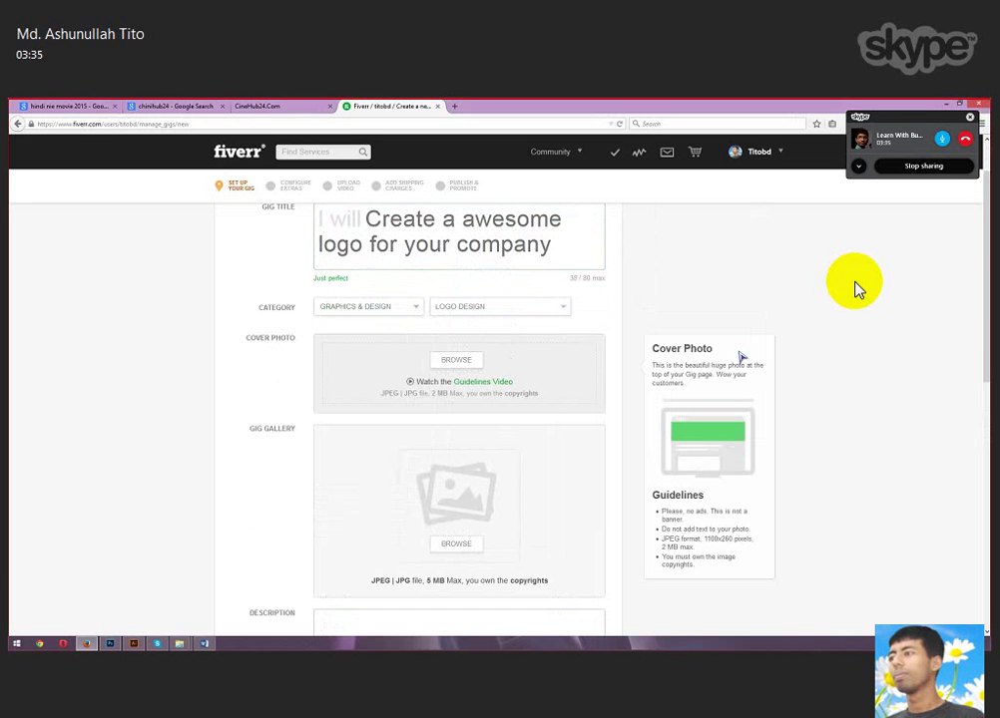
pyautogui.click(449, 361)
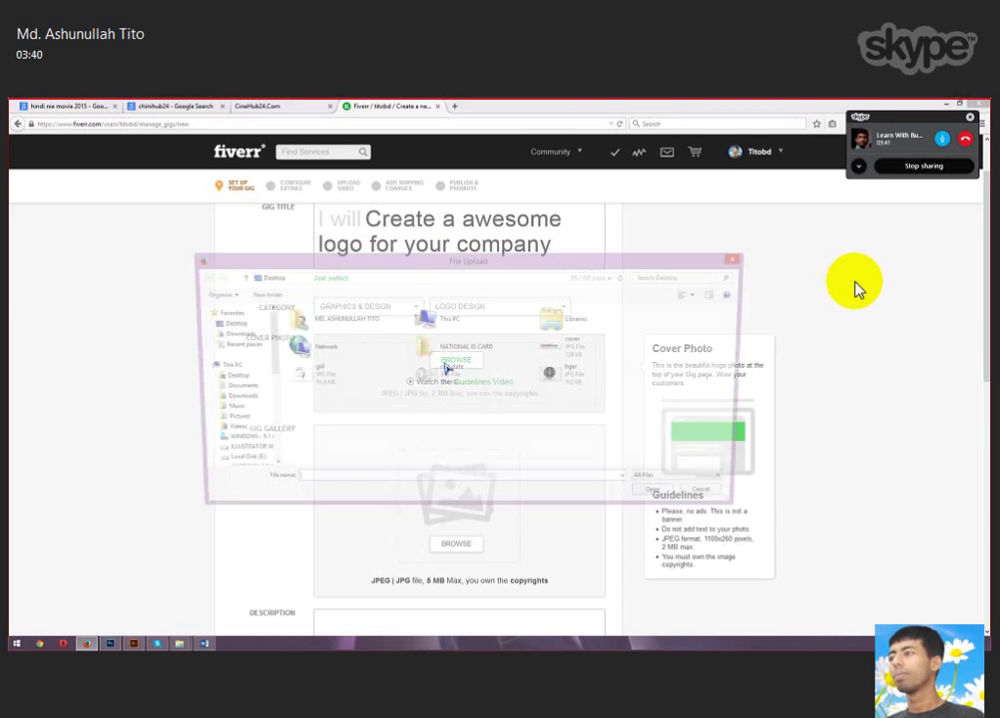
pyautogui.doubleClick(552, 349)
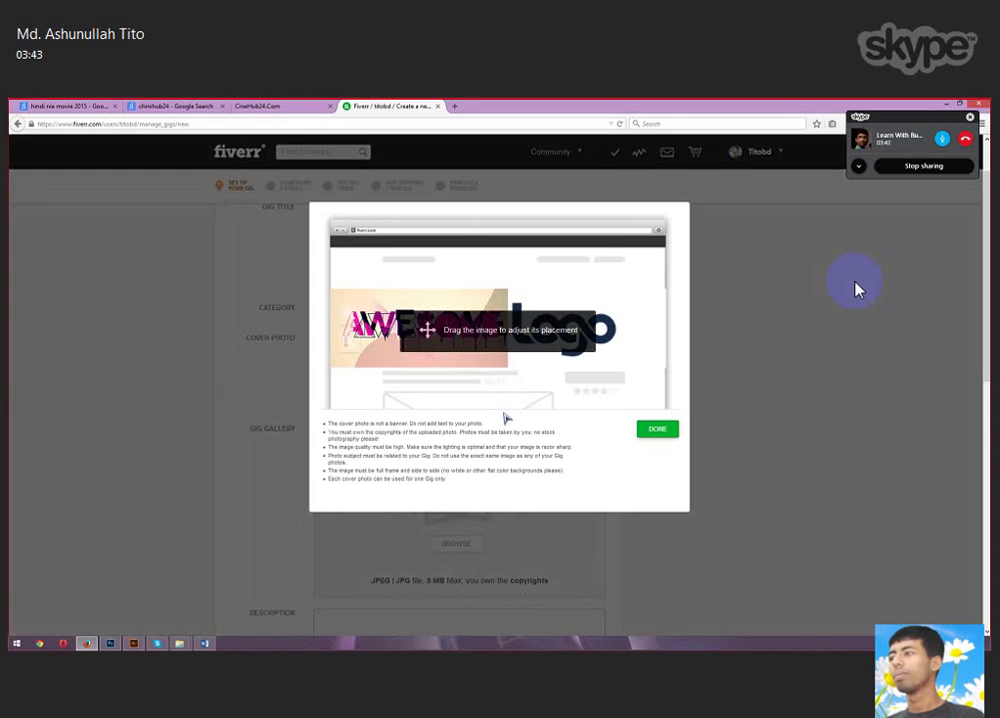
pyautogui.click(659, 429)
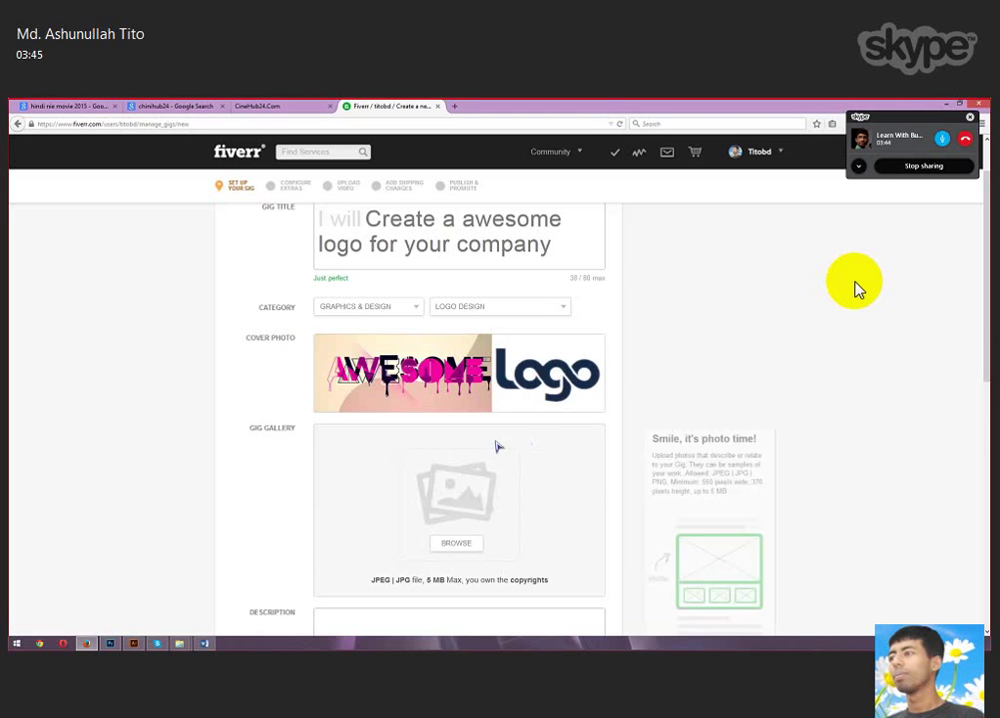
# Add the three Desktop images "tiger", "real state" and "girl" to the gig gallery, in that order.
pyautogui.click(454, 543)
pyautogui.doubleClick(584, 383)
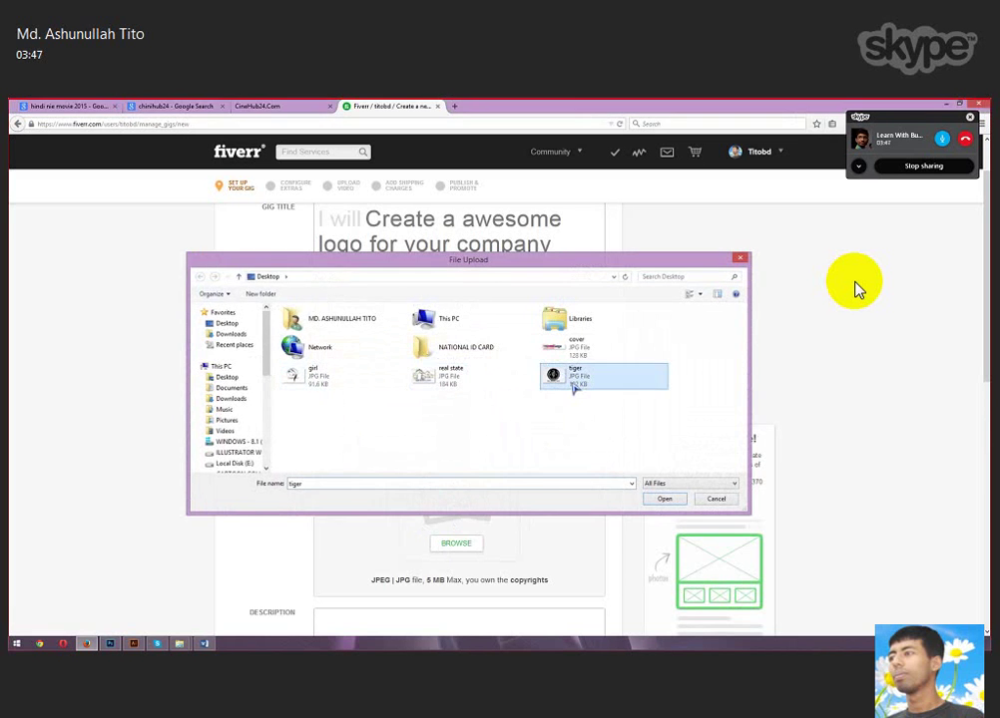
pyautogui.scroll(-1, 534, 470)
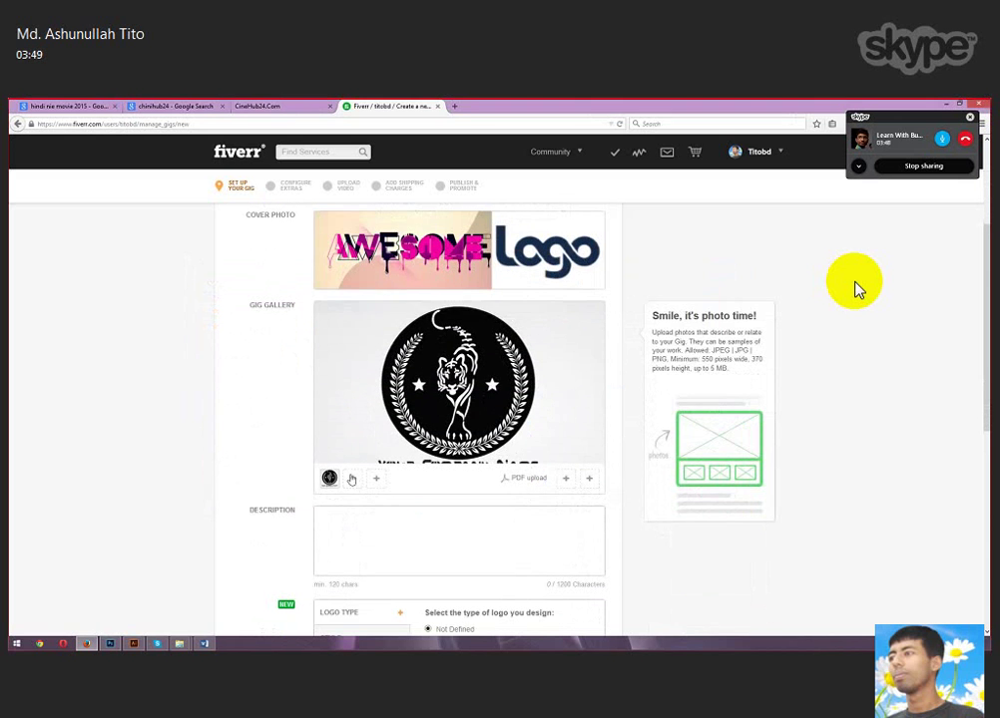
pyautogui.click(353, 483)
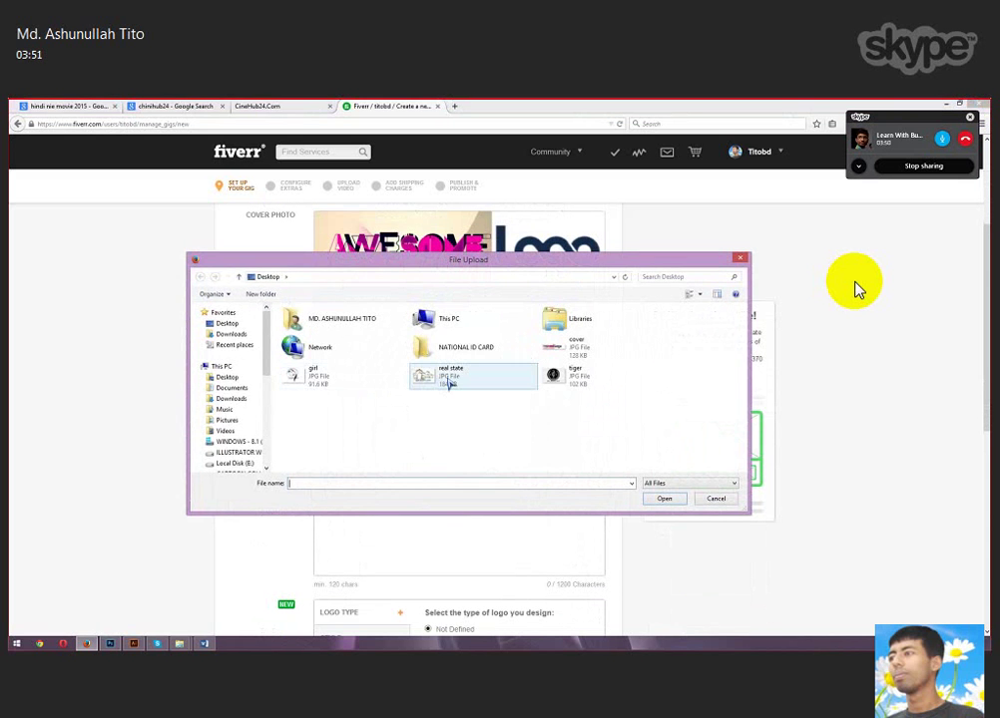
pyautogui.doubleClick(449, 384)
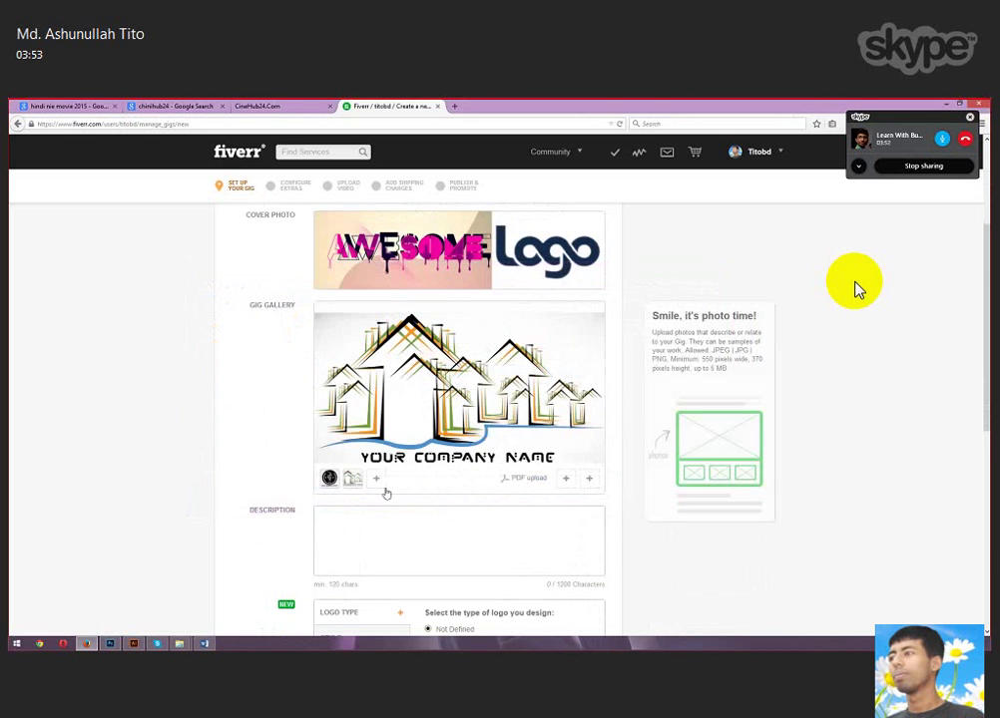
pyautogui.click(377, 478)
pyautogui.doubleClick(449, 360)
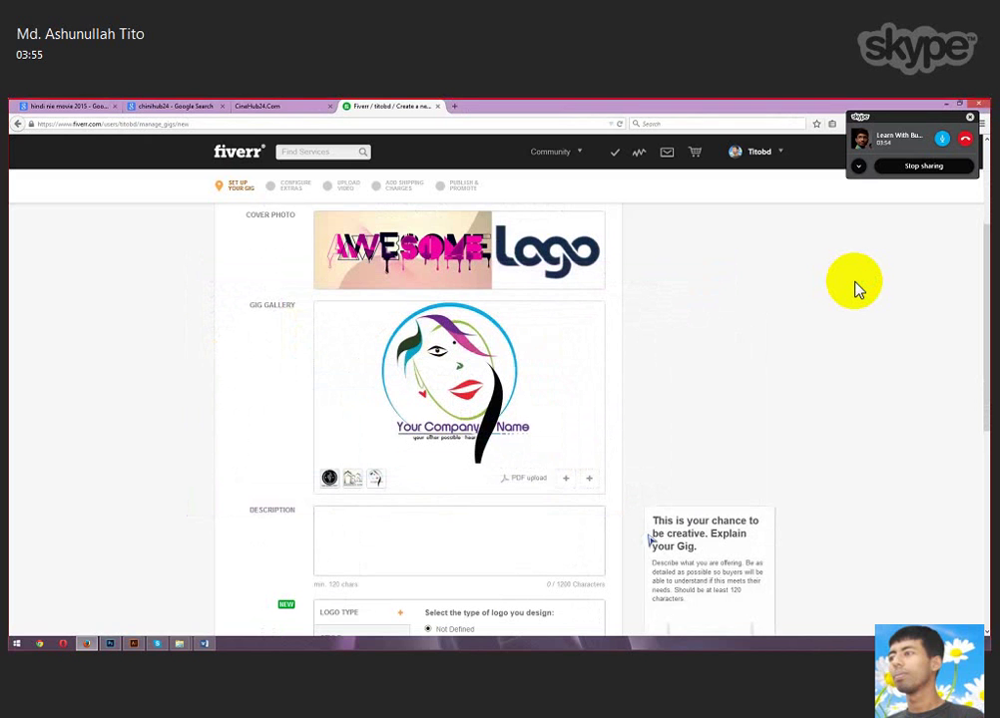
# Switch to the Word document and copy the description text from "BEST LOGO DESIGNING SERVICE ON FIVERR !!!" through "ORDER NOW !!!".
pyautogui.scroll(-2, 867, 521)
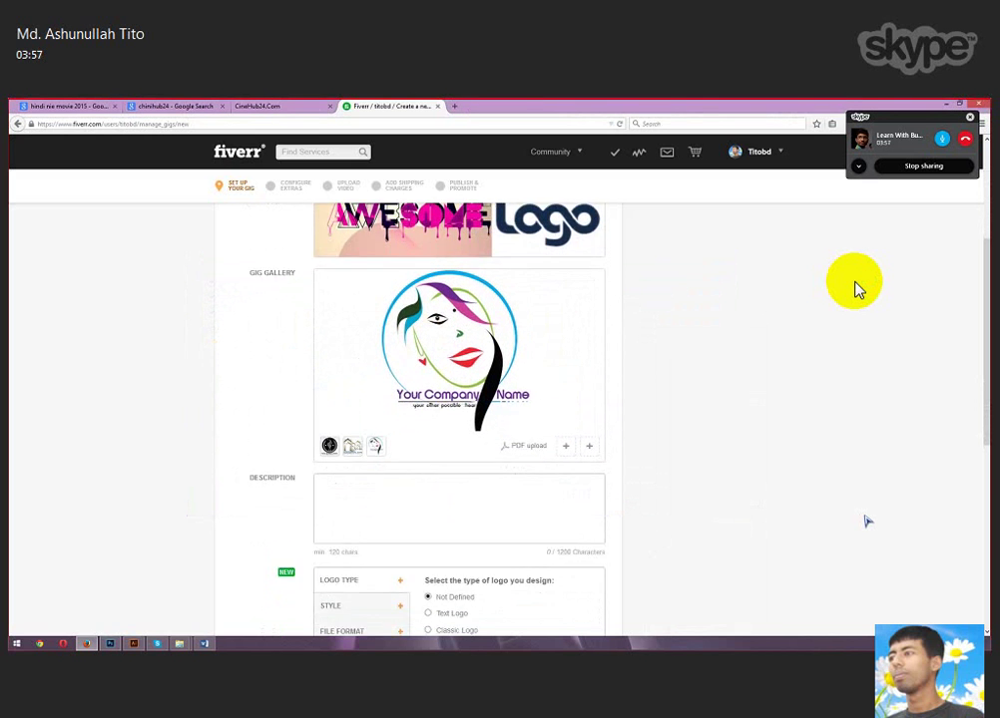
pyautogui.scroll(-2, 867, 521)
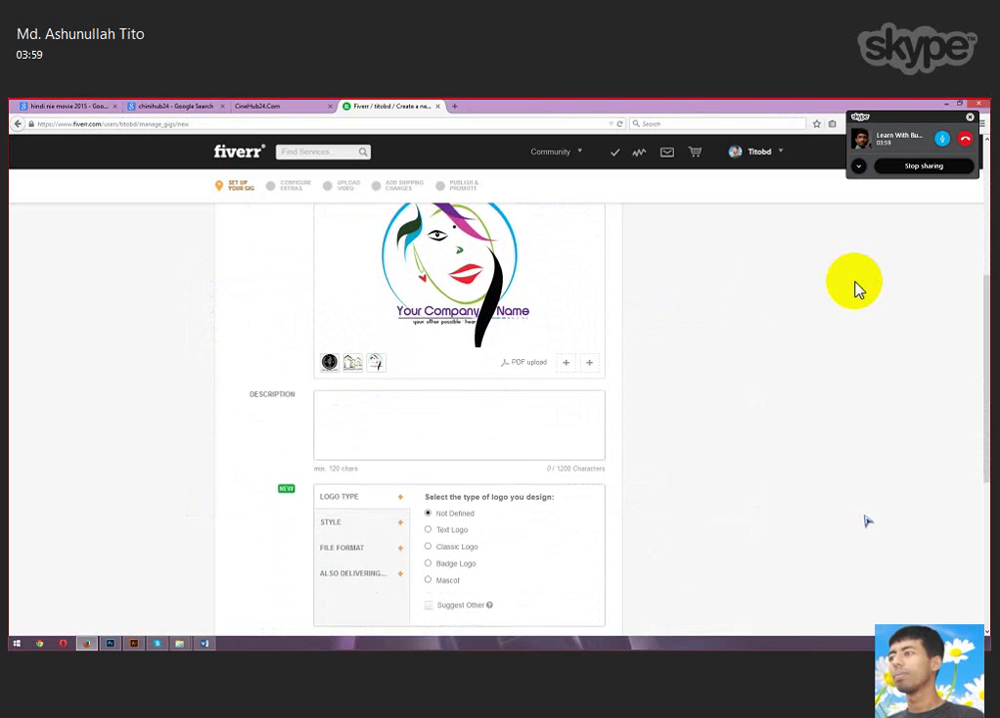
pyautogui.hotkey('alt', 'Tab')
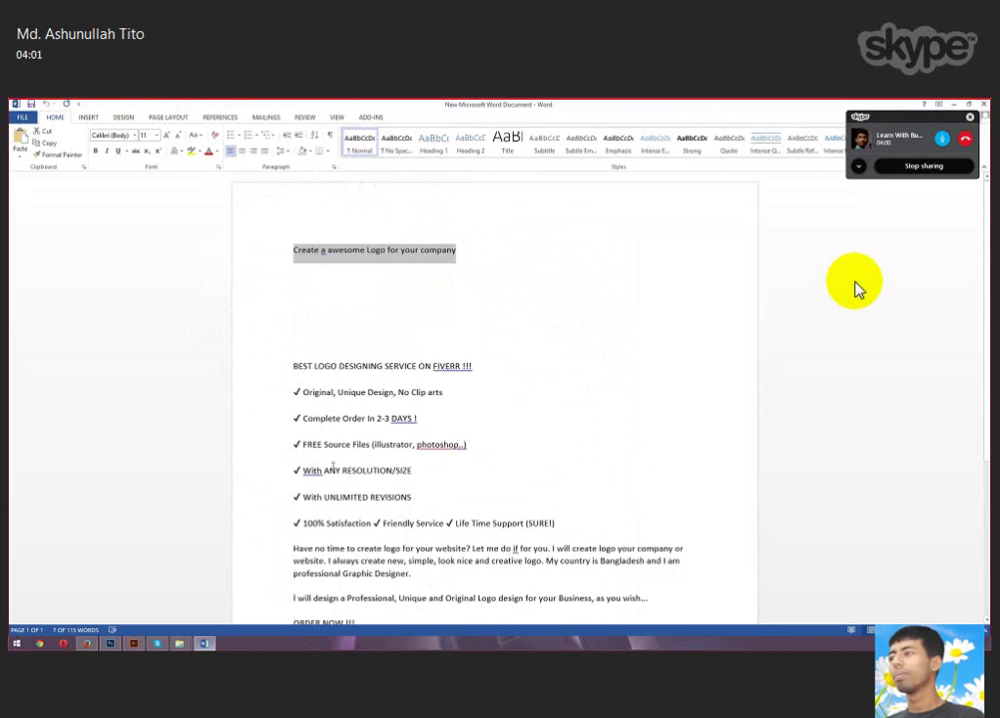
pyautogui.moveTo(289, 366); pyautogui.dragTo(403, 401)
pyautogui.scroll(3, 365, 386)
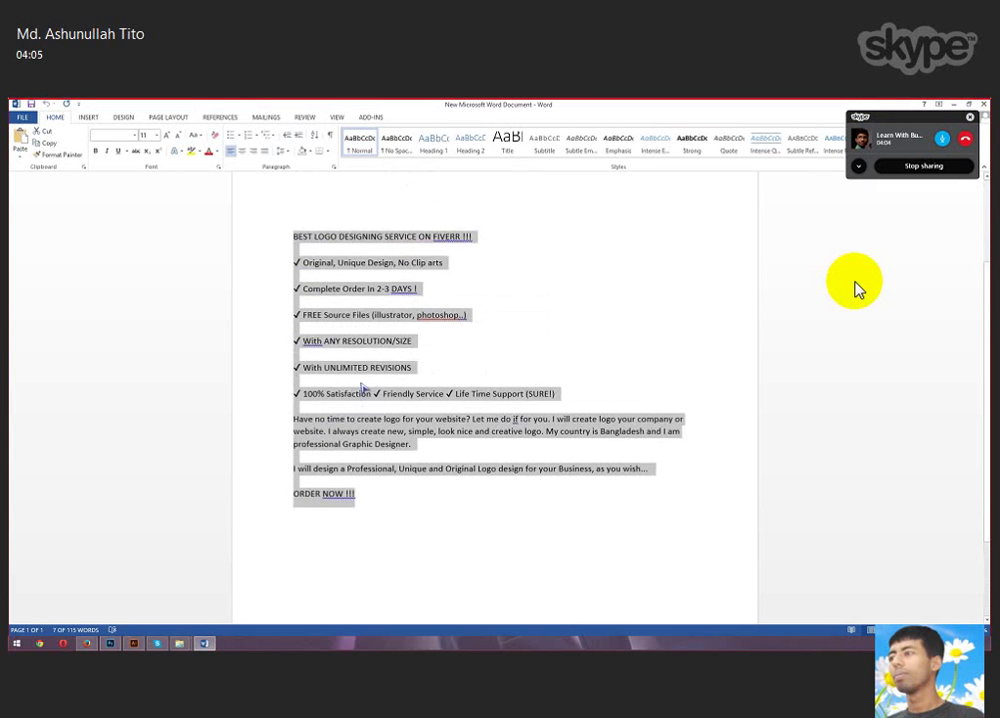
pyautogui.rightClick(324, 246)
pyautogui.click(345, 258)
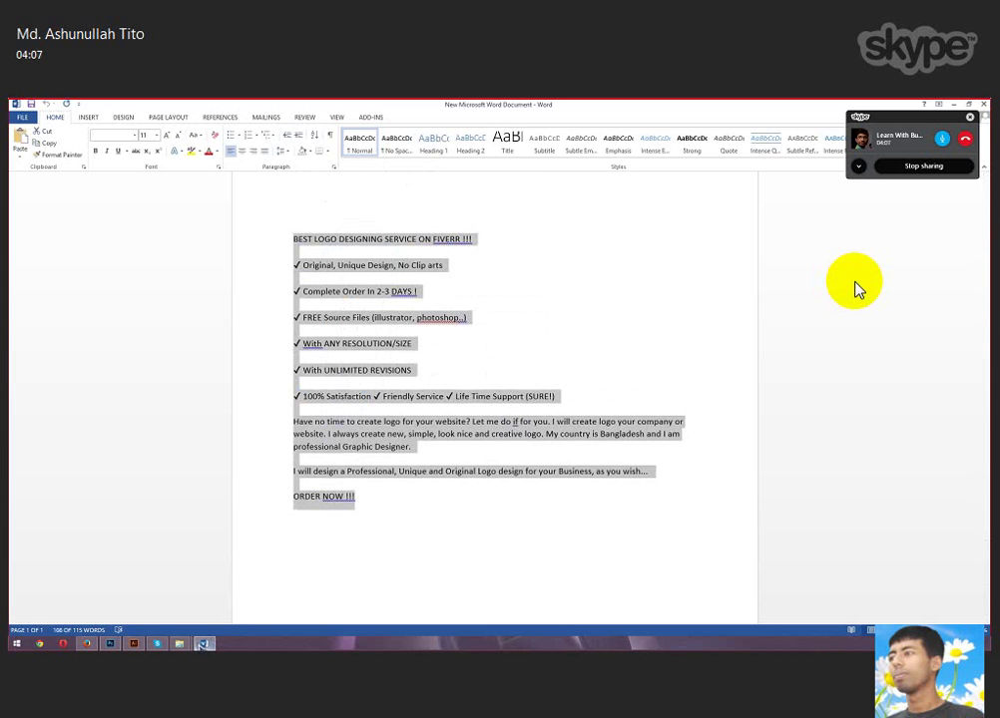
# Return to the Fiverr gig form in Firefox and paste the copied text into the gig description.
pyautogui.click(88, 643)
pyautogui.click(342, 395)
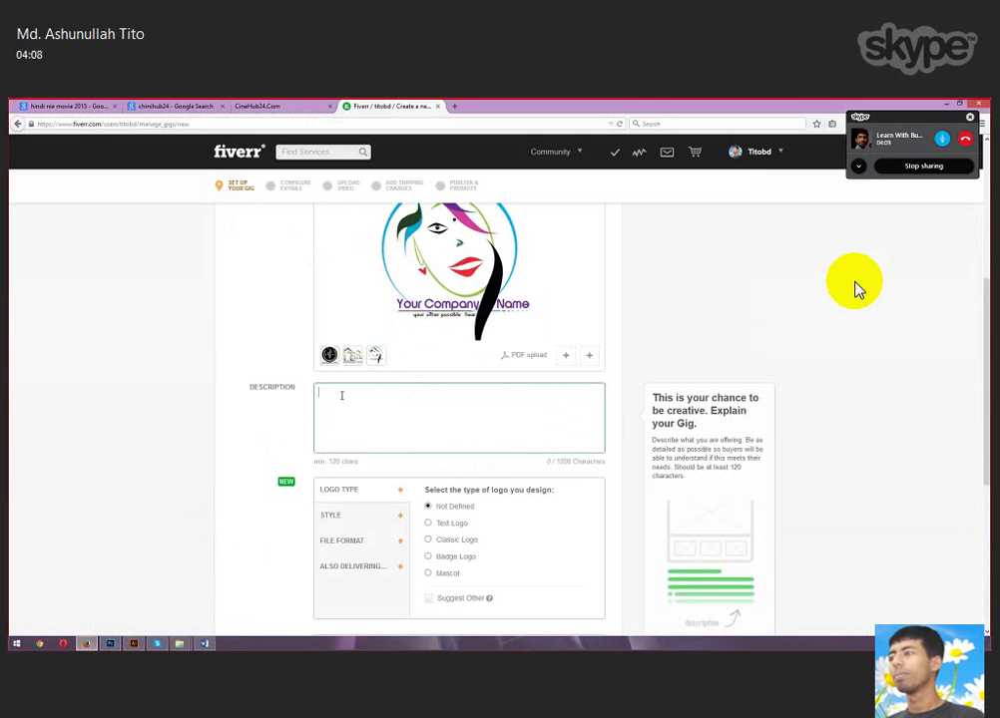
pyautogui.rightClick(341, 397)
pyautogui.click(366, 439)
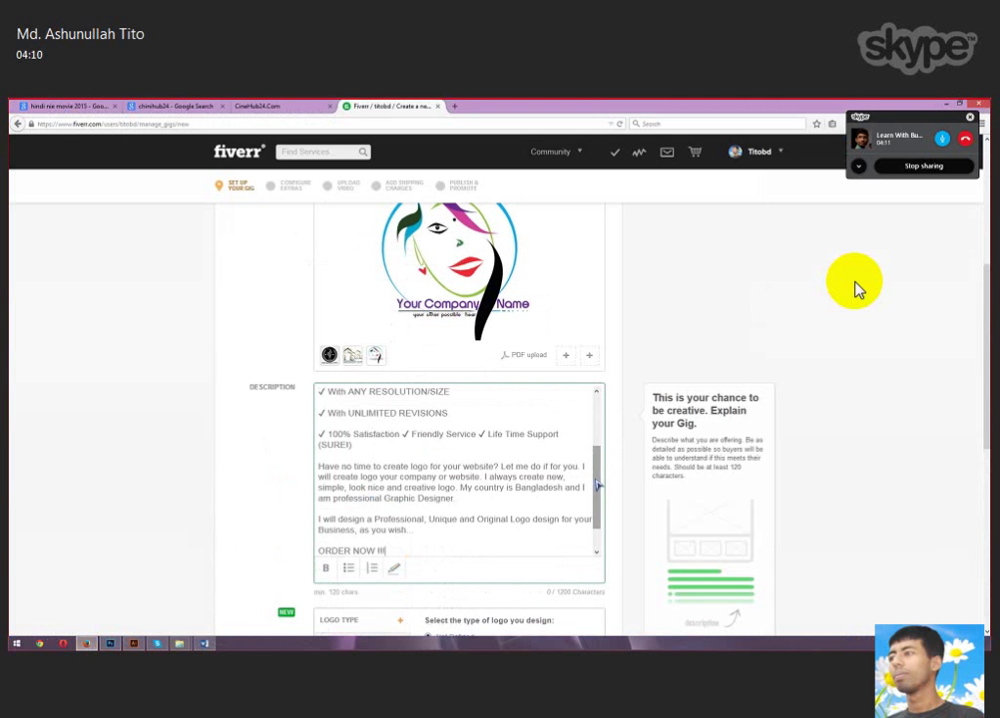
# Review the pasted gig description, including the delivery-time line and the paragraph introducing the designer's services.
pyautogui.moveTo(596, 484); pyautogui.dragTo(597, 424)
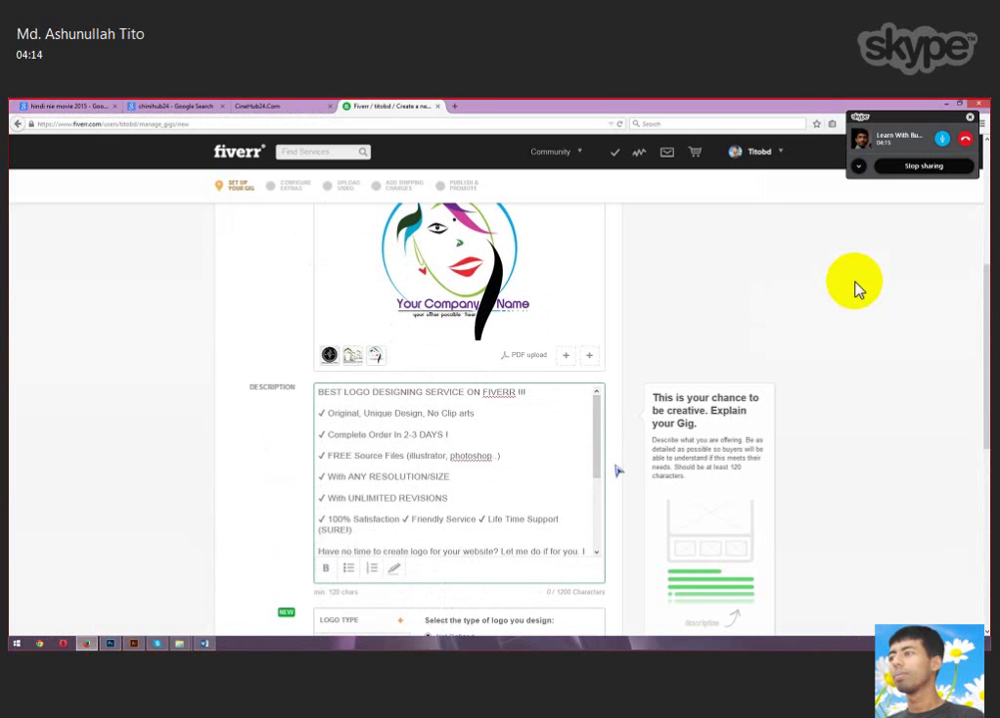
pyautogui.scroll(-3, 398, 479)
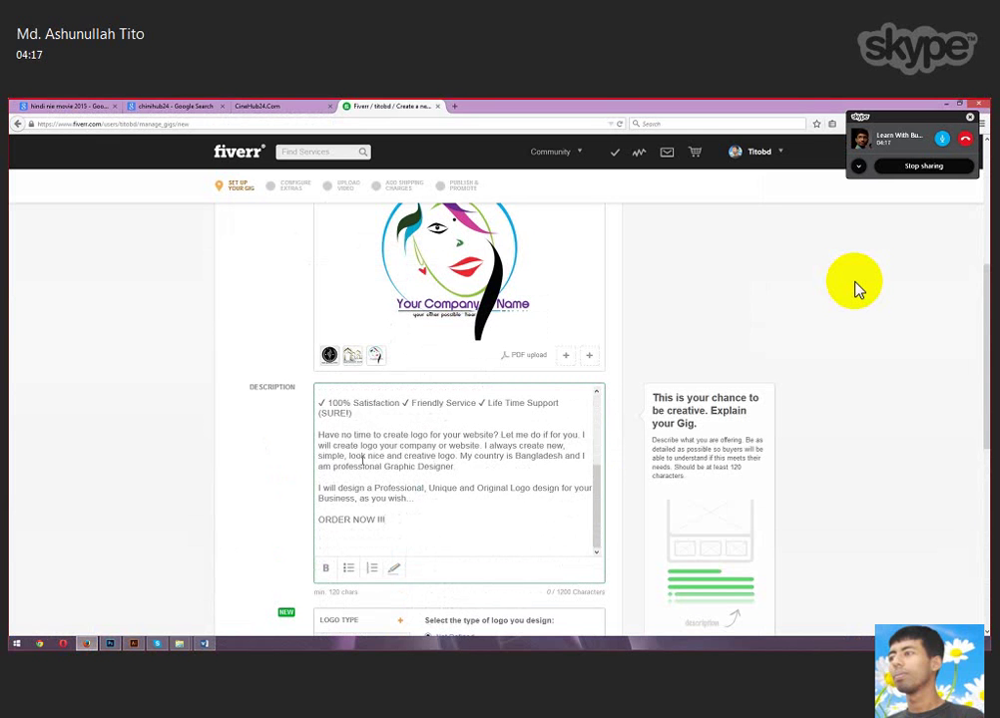
pyautogui.scroll(3, 362, 460)
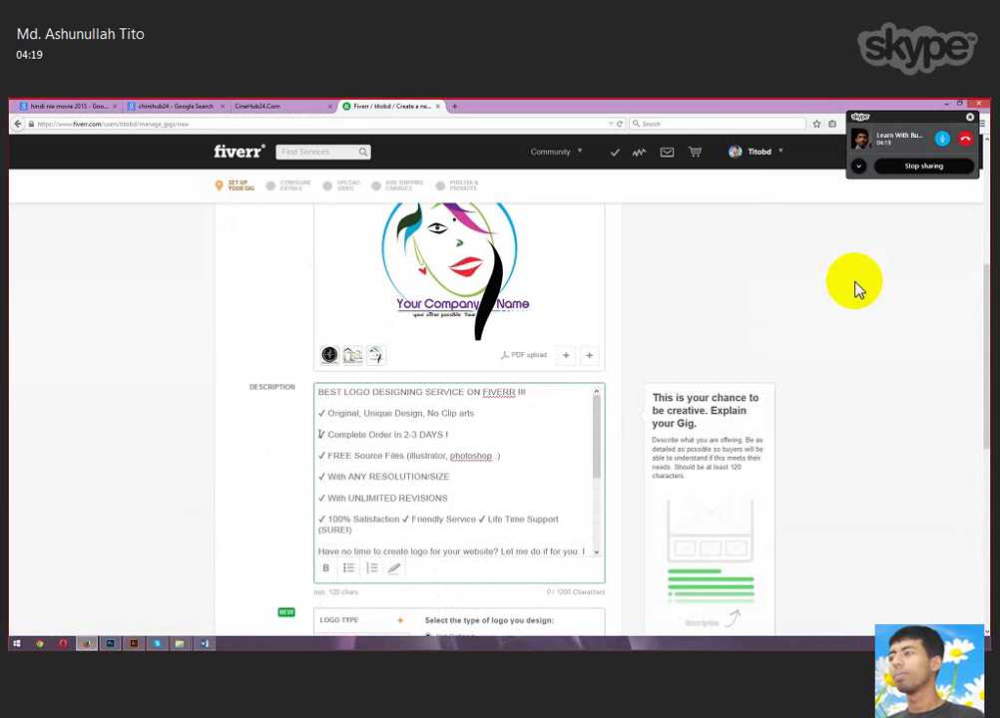
pyautogui.moveTo(319, 435); pyautogui.dragTo(460, 445)
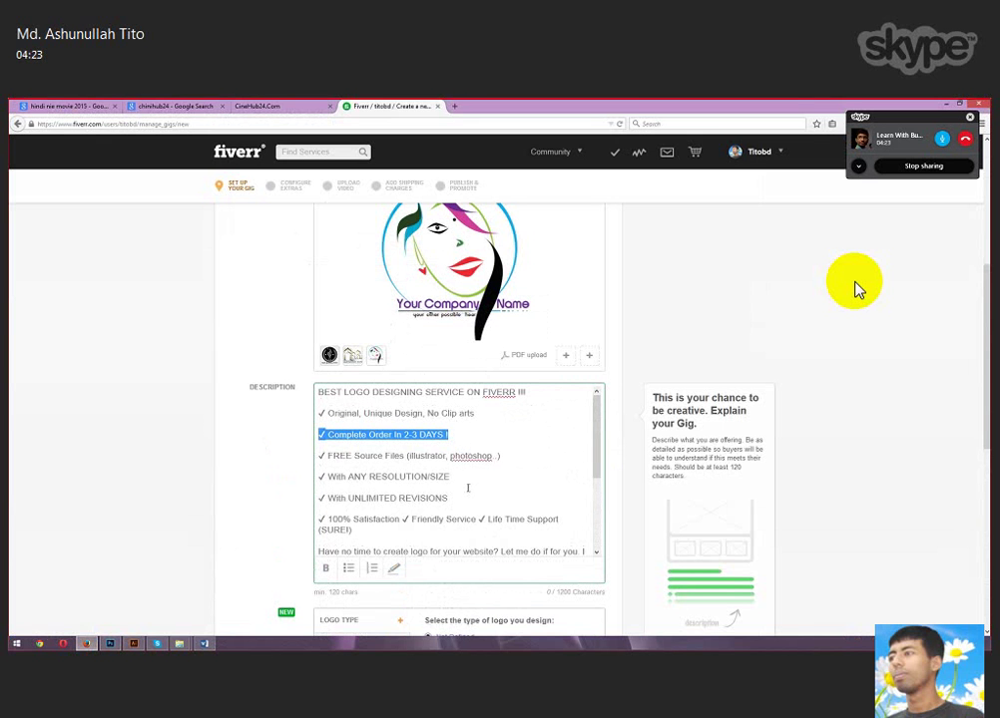
pyautogui.scroll(-3, 468, 487)
pyautogui.moveTo(320, 435); pyautogui.dragTo(395, 530)
pyautogui.scroll(2, 424, 511)
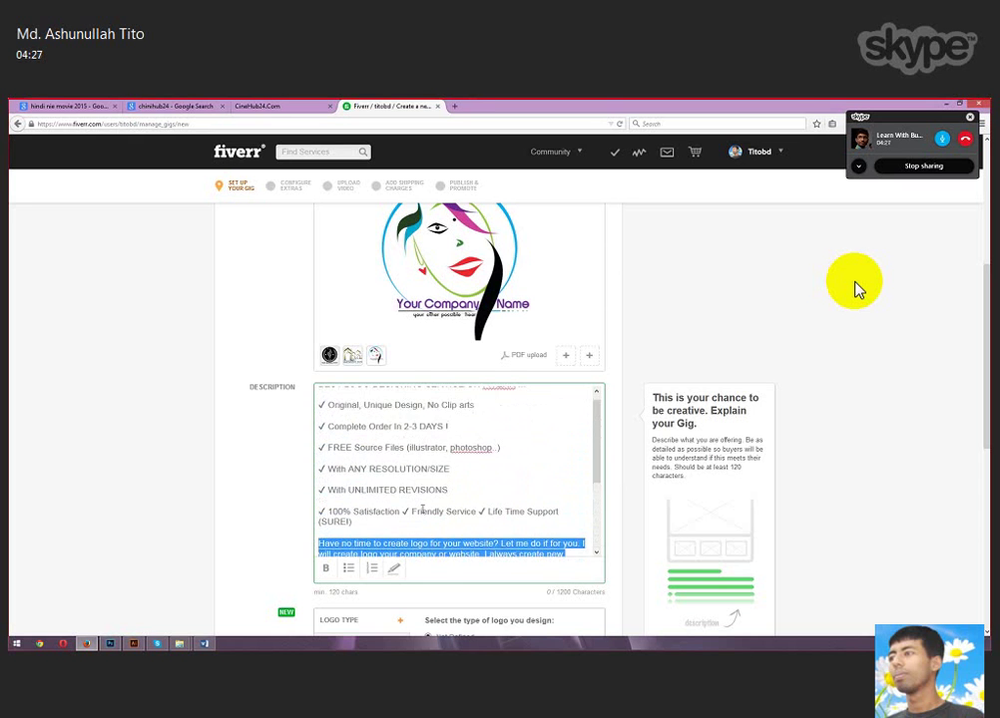
pyautogui.scroll(2, 365, 446)
pyautogui.scroll(-1, 354, 494)
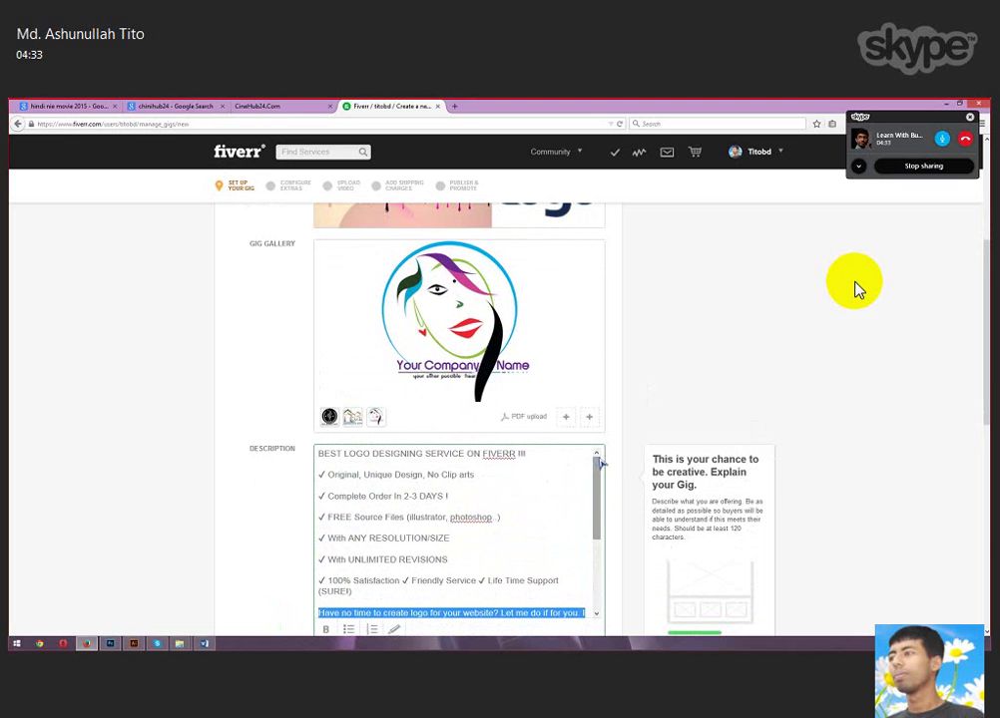
pyautogui.scroll(-1, 529, 502)
pyautogui.scroll(1, 600, 462)
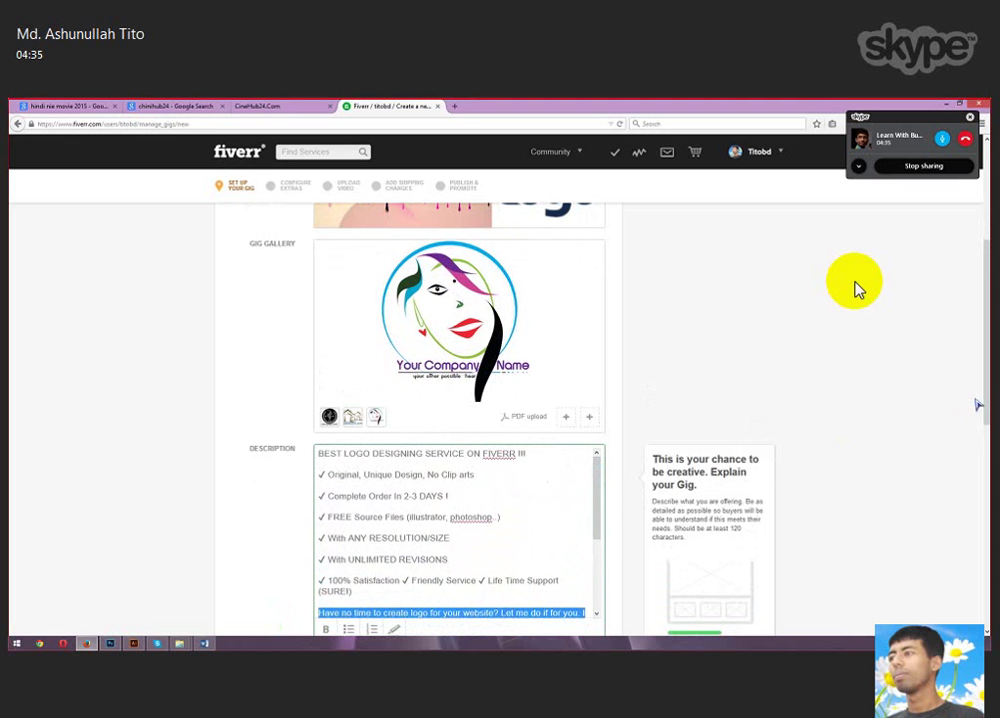
pyautogui.moveTo(984, 406); pyautogui.dragTo(988, 414)
pyautogui.scroll(-2, 854, 289)
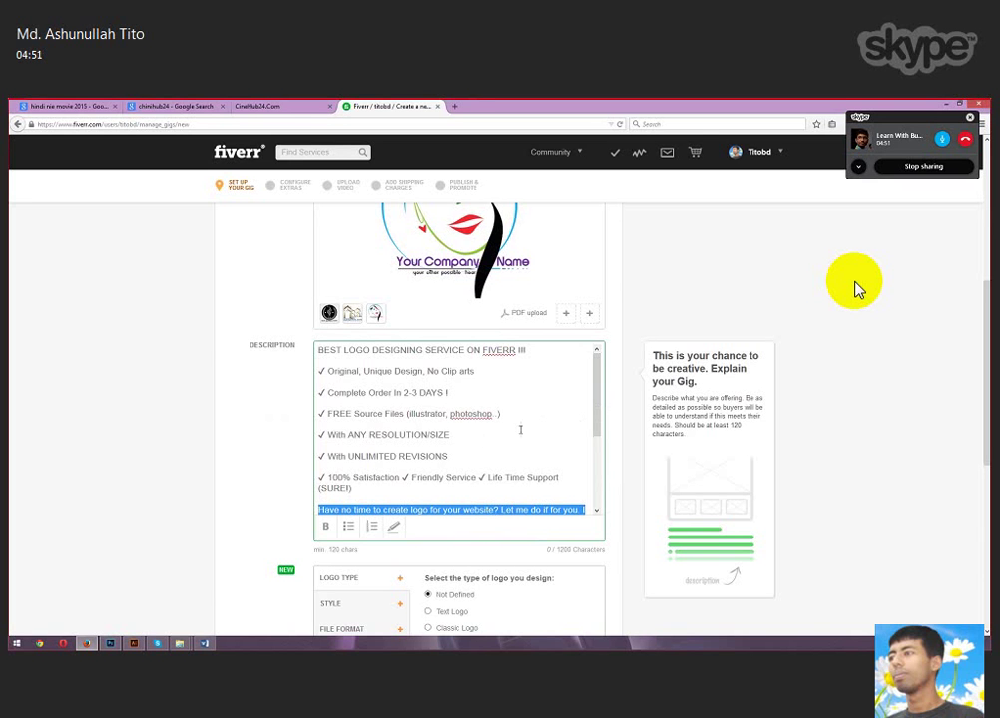
pyautogui.moveTo(602, 413)
pyautogui.mouseDown()
pyautogui.moveTo(609, 495)
pyautogui.moveTo(608, 409)
pyautogui.mouseUp()
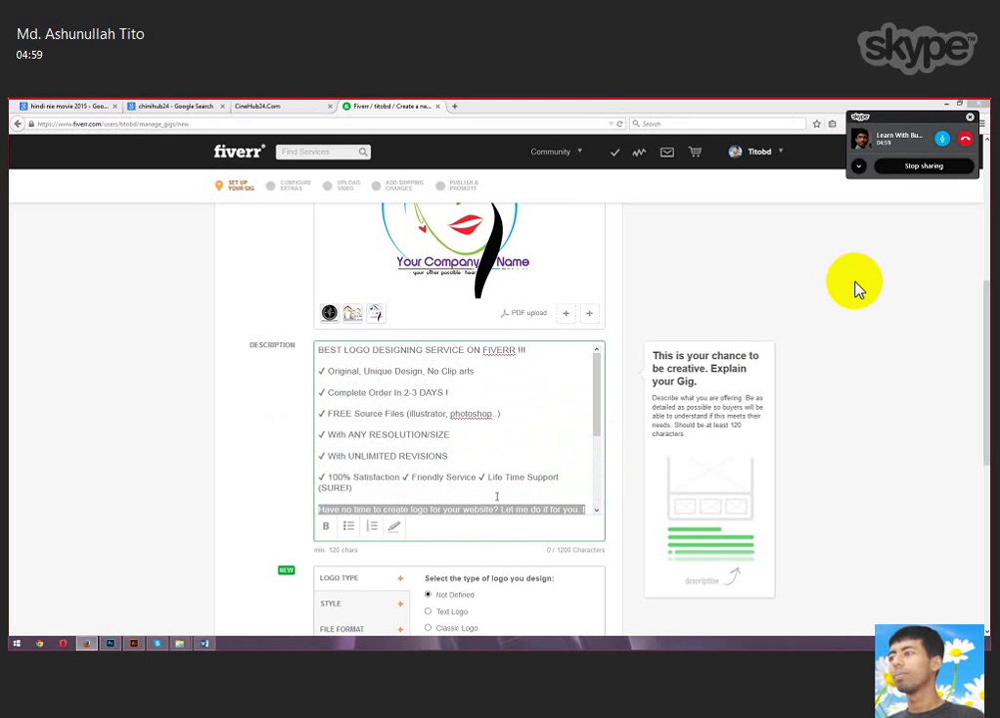
# Set the logo type to Classic Logo and the logo style to Modern.
pyautogui.moveTo(986, 354); pyautogui.dragTo(986, 424)
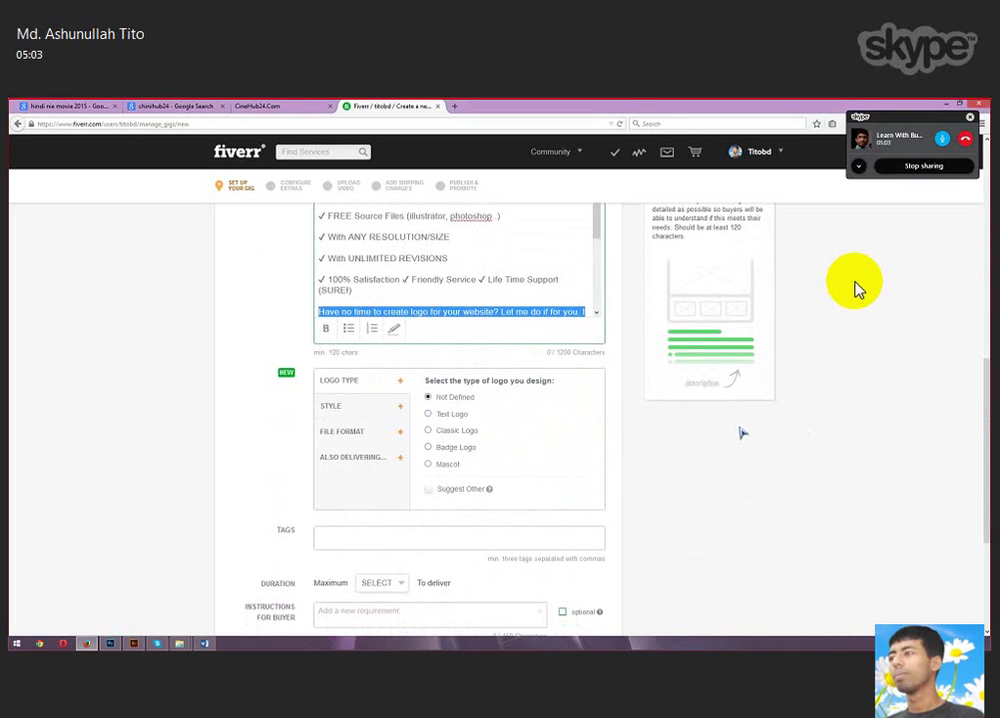
pyautogui.click(429, 431)
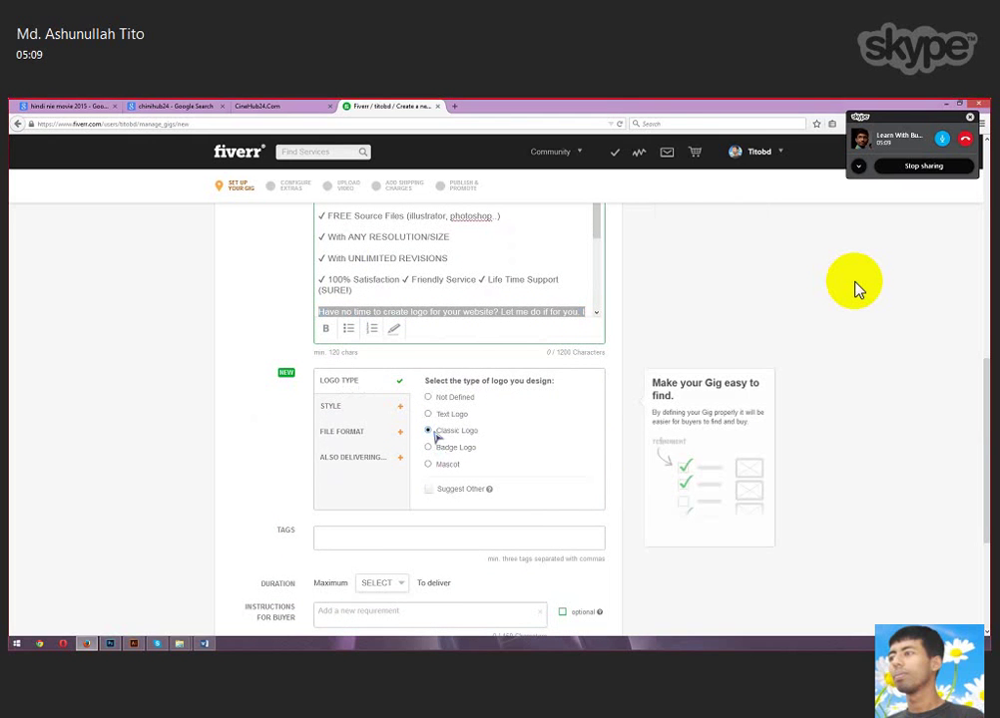
pyautogui.click(343, 409)
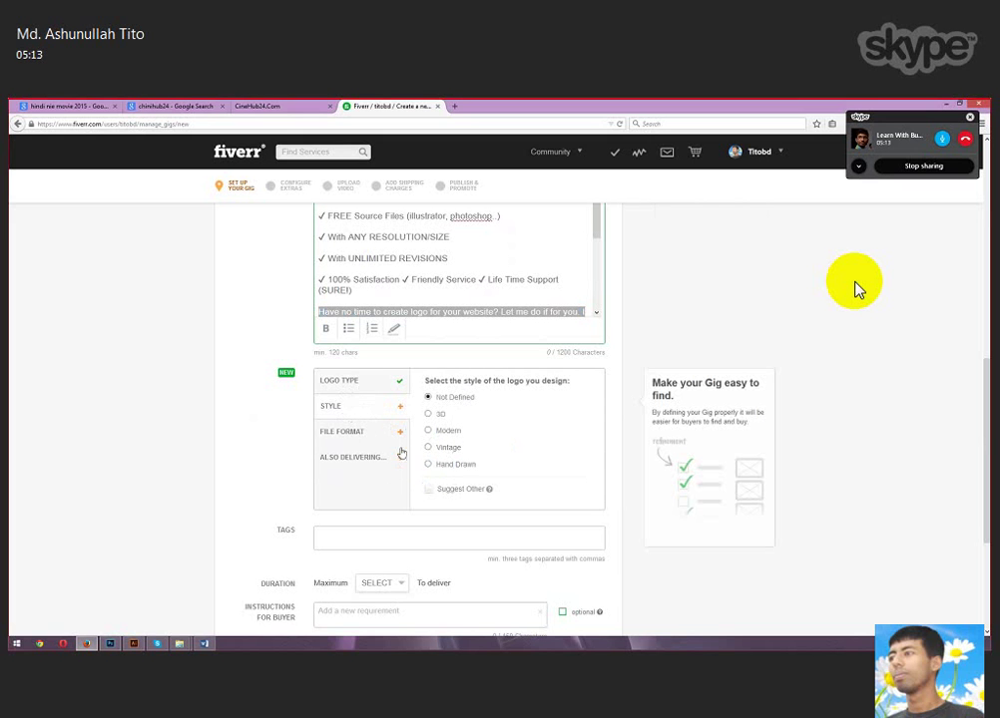
pyautogui.click(429, 431)
# Select AI, JPG, PDF, PNG, PSD and EPS as the file formats provided with the gig.
pyautogui.click(340, 434)
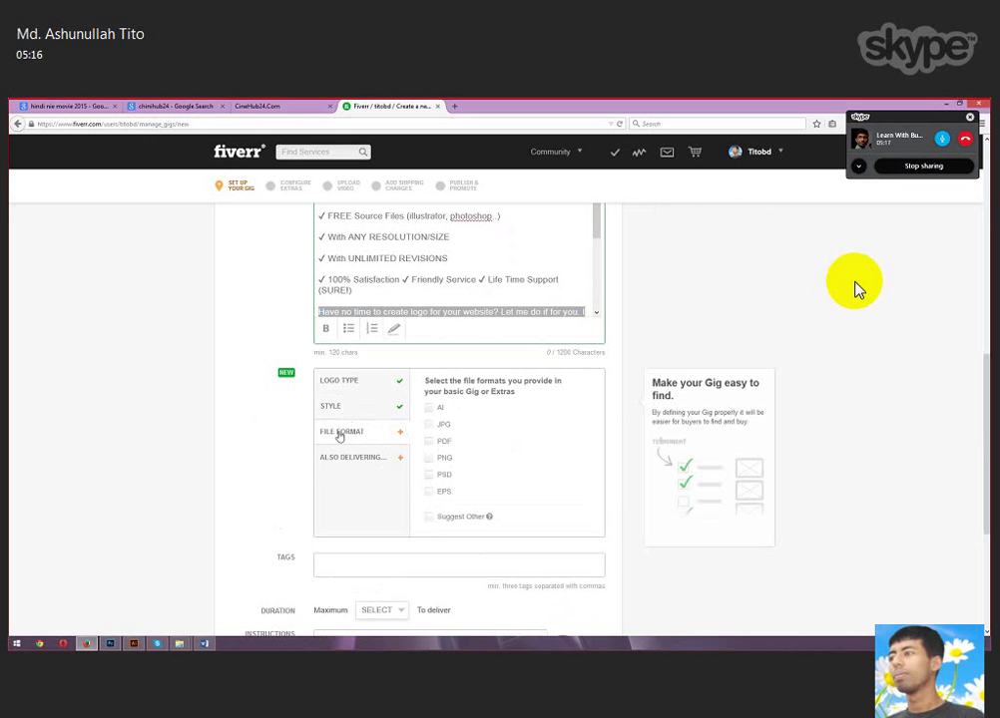
pyautogui.click(340, 409)
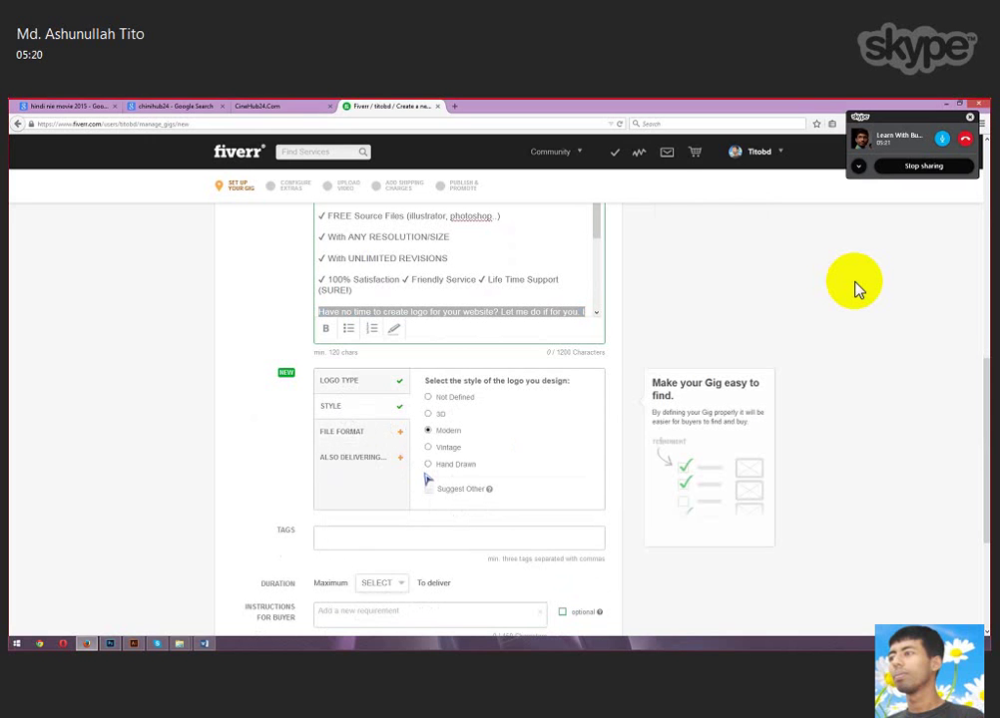
pyautogui.click(330, 436)
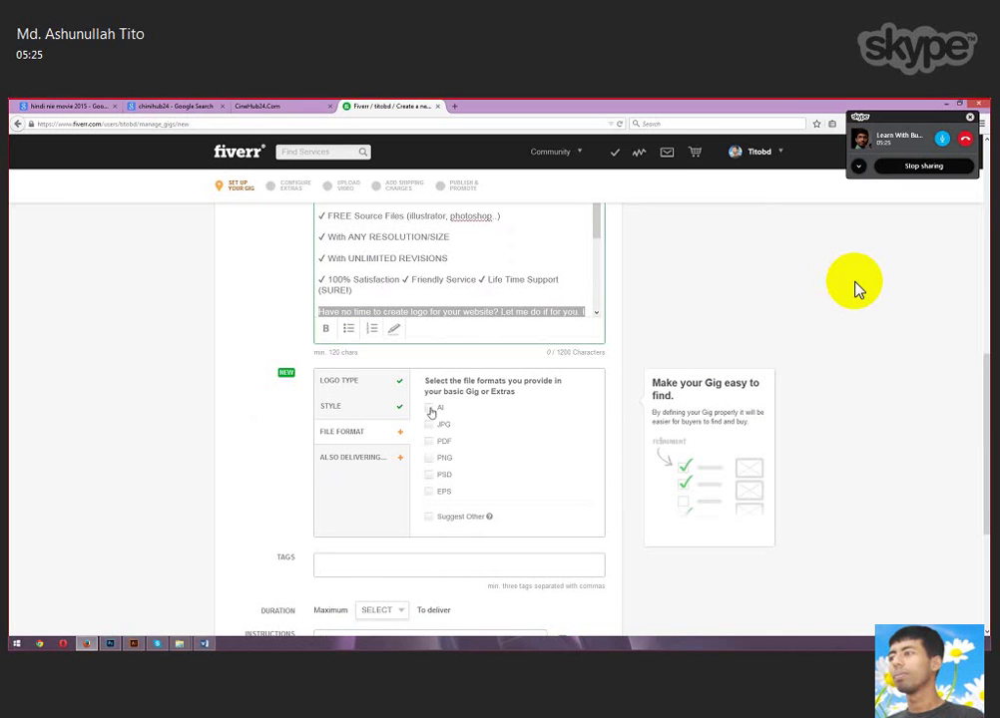
pyautogui.click(430, 409)
pyautogui.click(429, 425)
pyautogui.click(429, 458)
pyautogui.click(430, 493)
pyautogui.click(430, 441)
pyautogui.click(430, 458)
pyautogui.click(430, 475)
# Mark Multiple Versions and Deal Package as additional services delivered with the gig.
pyautogui.click(351, 460)
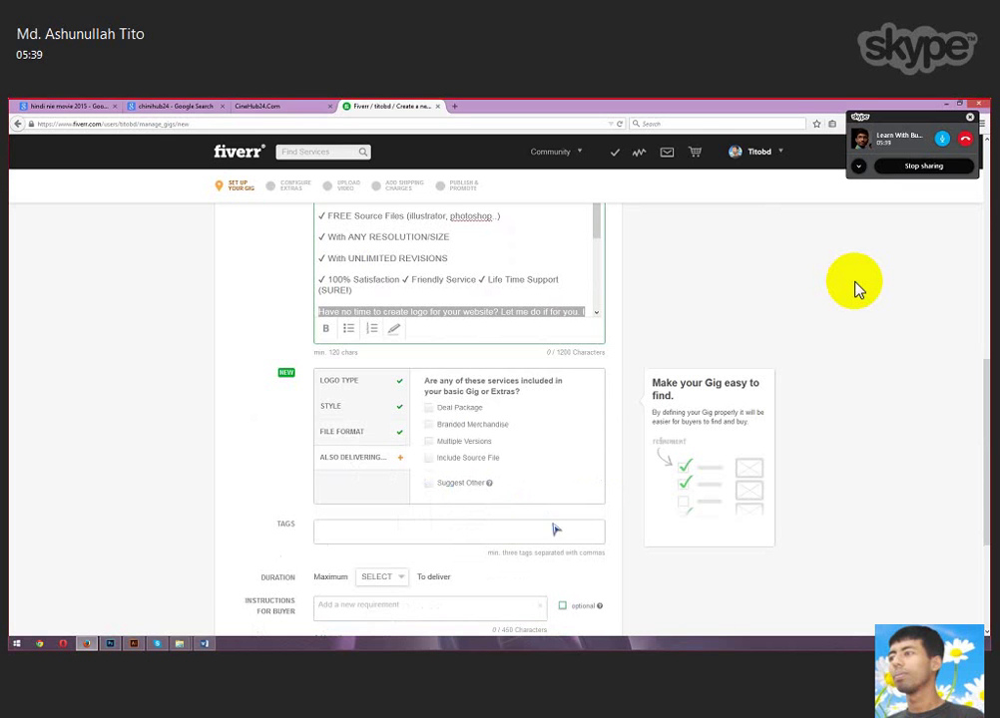
pyautogui.click(429, 443)
pyautogui.scroll(-1, 577, 462)
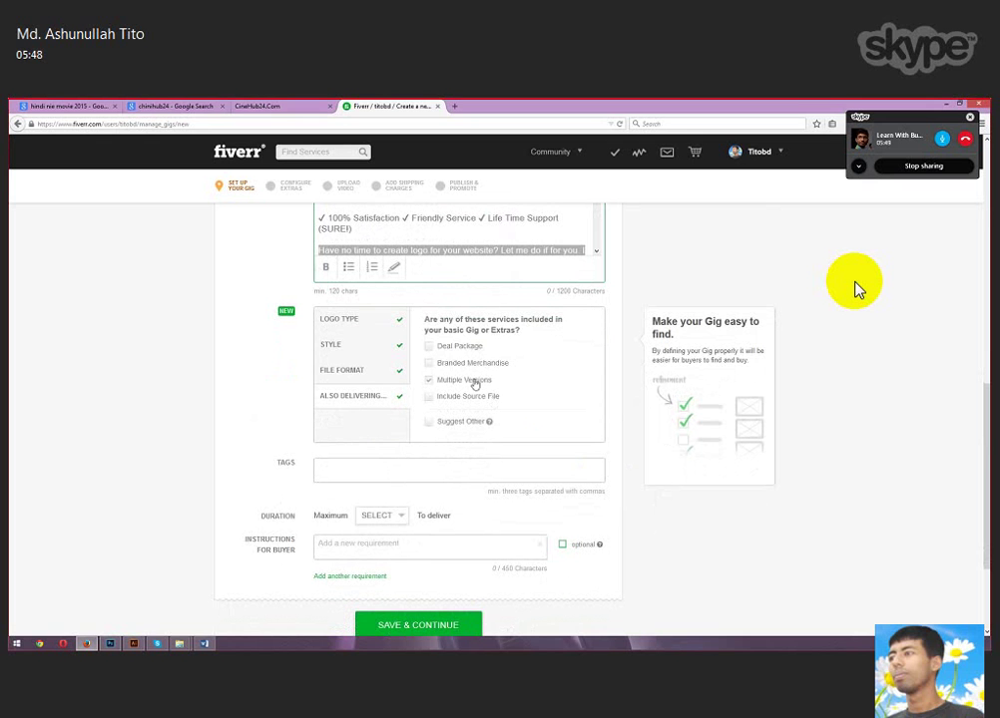
pyautogui.click(436, 349)
pyautogui.scroll(-1, 429, 414)
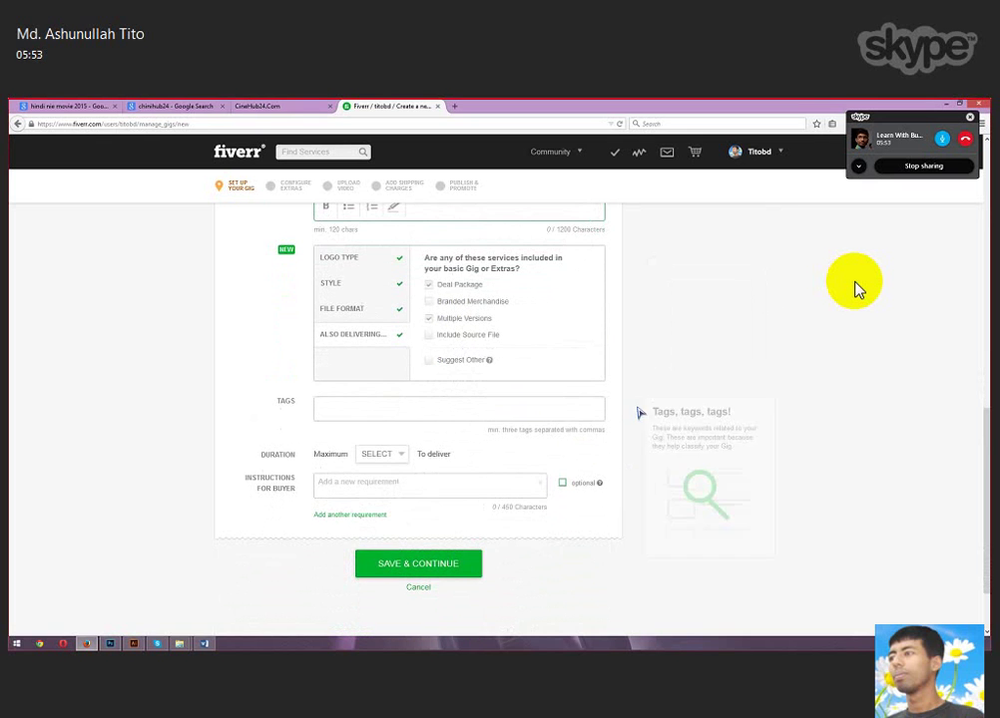
# Open the Fiverr home page in a new browser tab through a web search for "fiverr login".
pyautogui.click(435, 411)
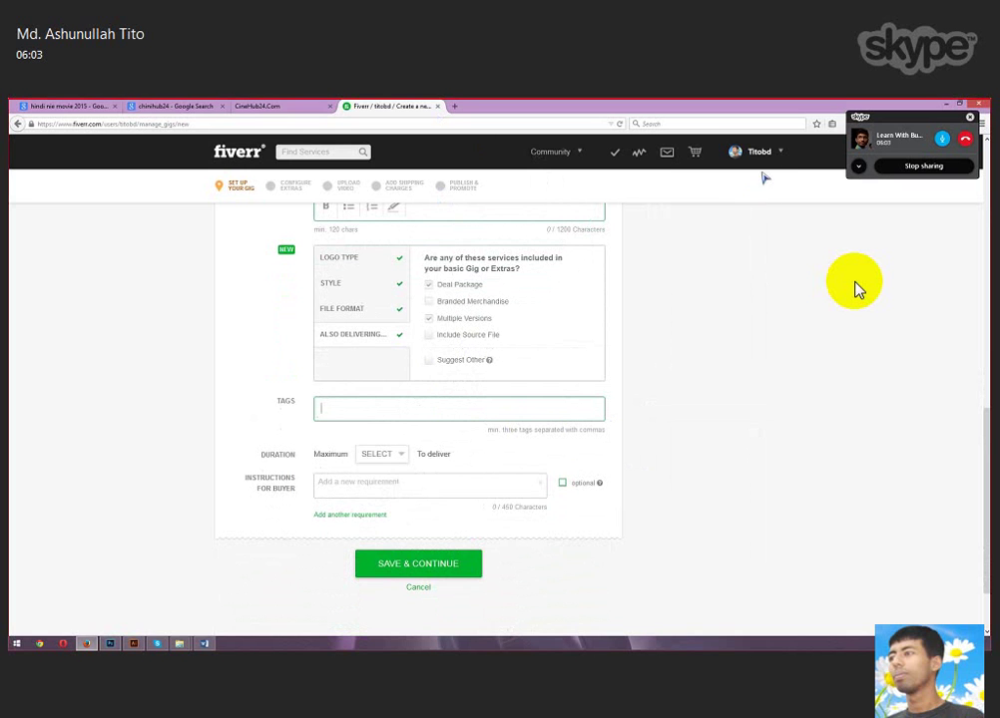
pyautogui.moveTo(760, 154)
pyautogui.click(454, 105)
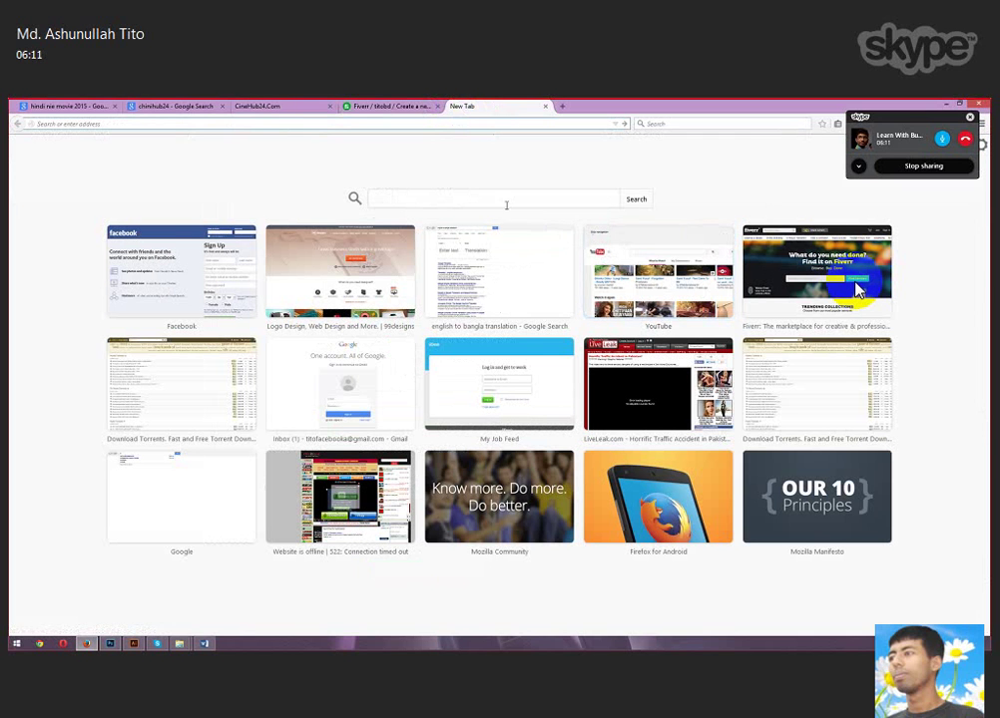
pyautogui.click(460, 198)
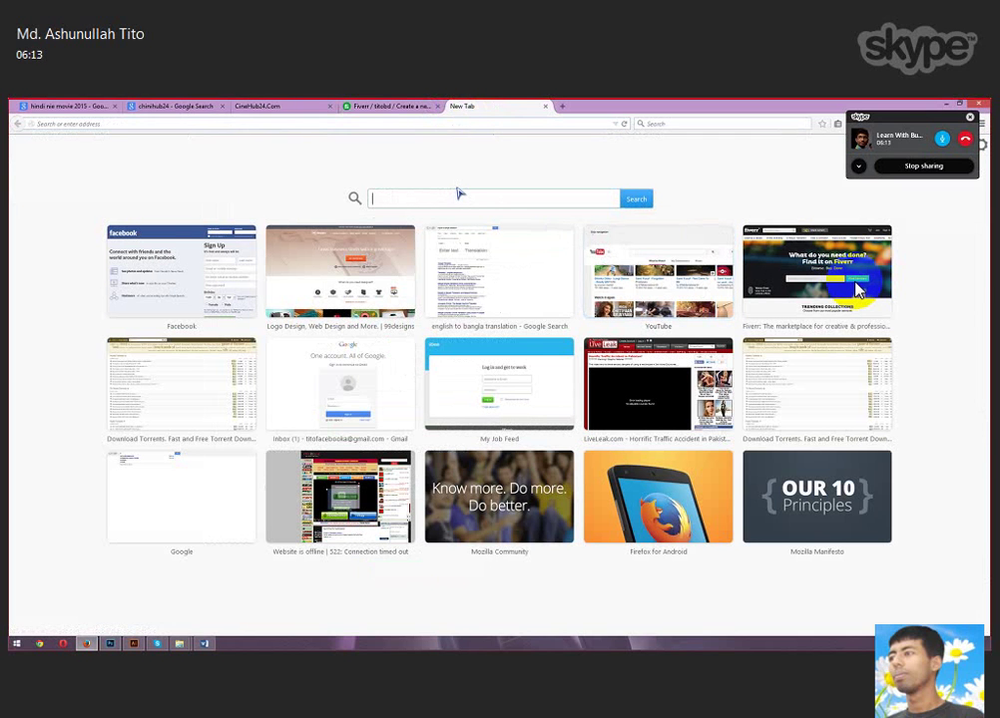
pyautogui.write('fi')
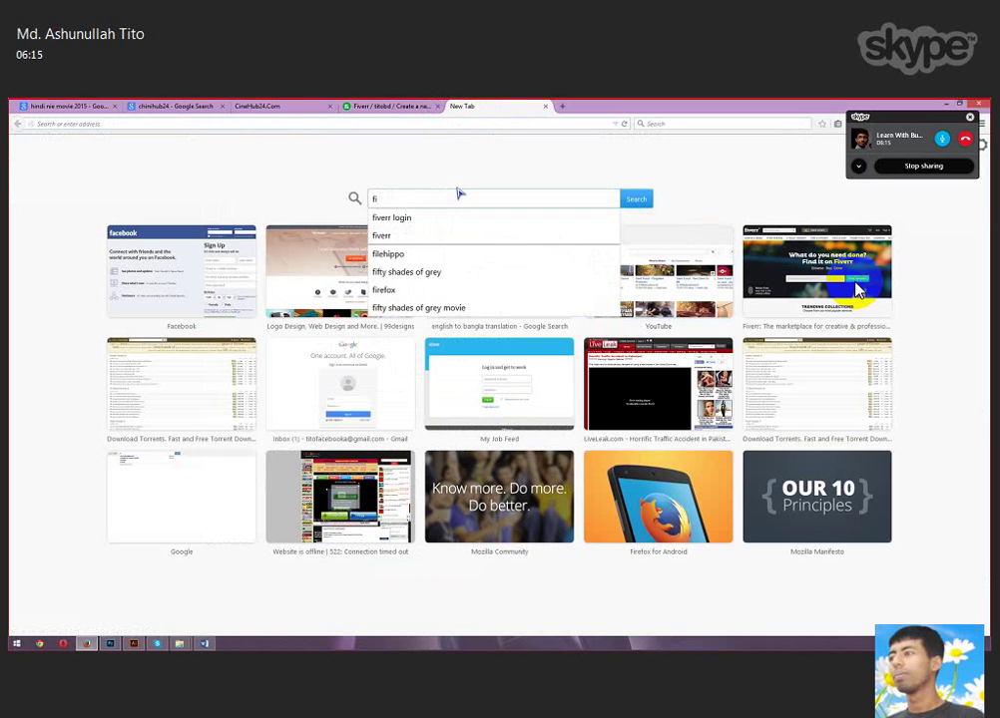
pyautogui.click(432, 219)
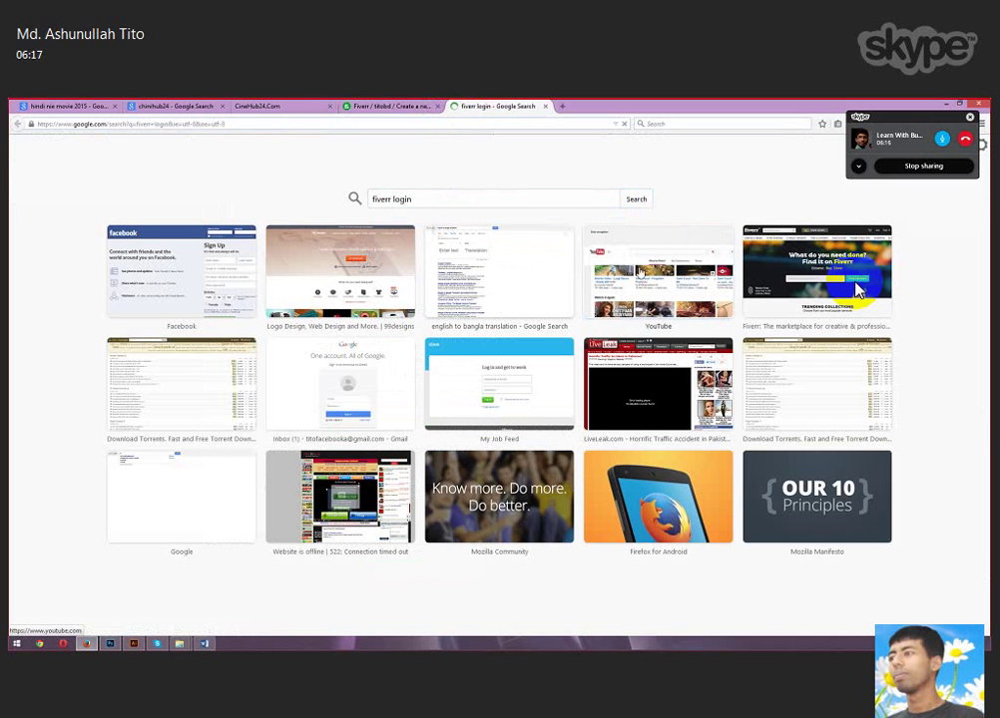
pyautogui.click(130, 230)
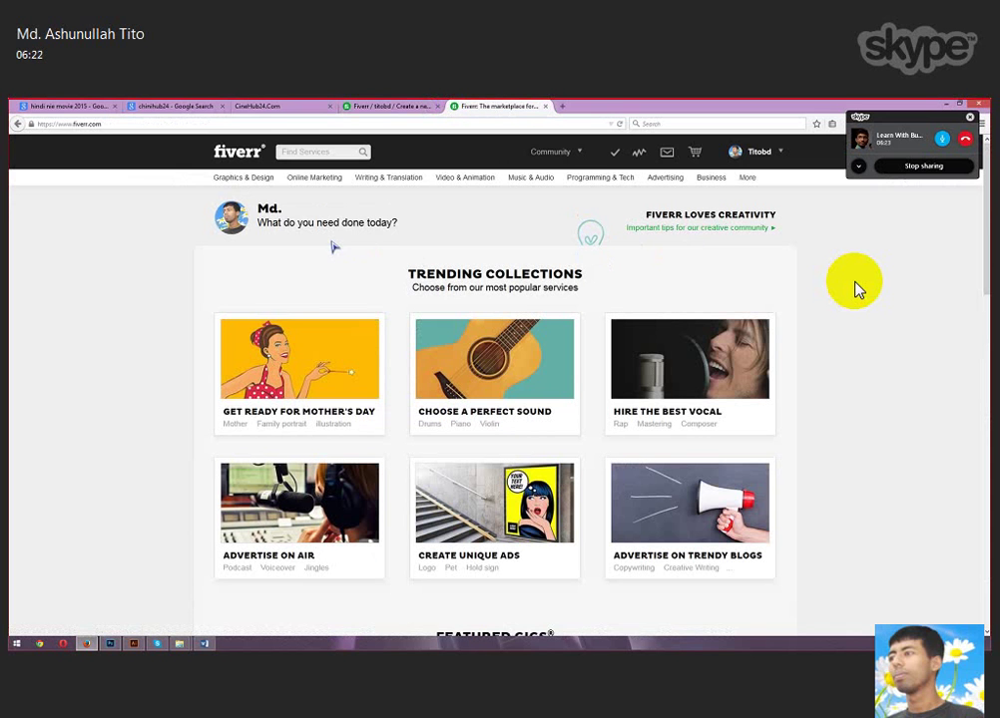
# Search Fiverr's services for "logo design" to find comparable gigs.
pyautogui.click(337, 152)
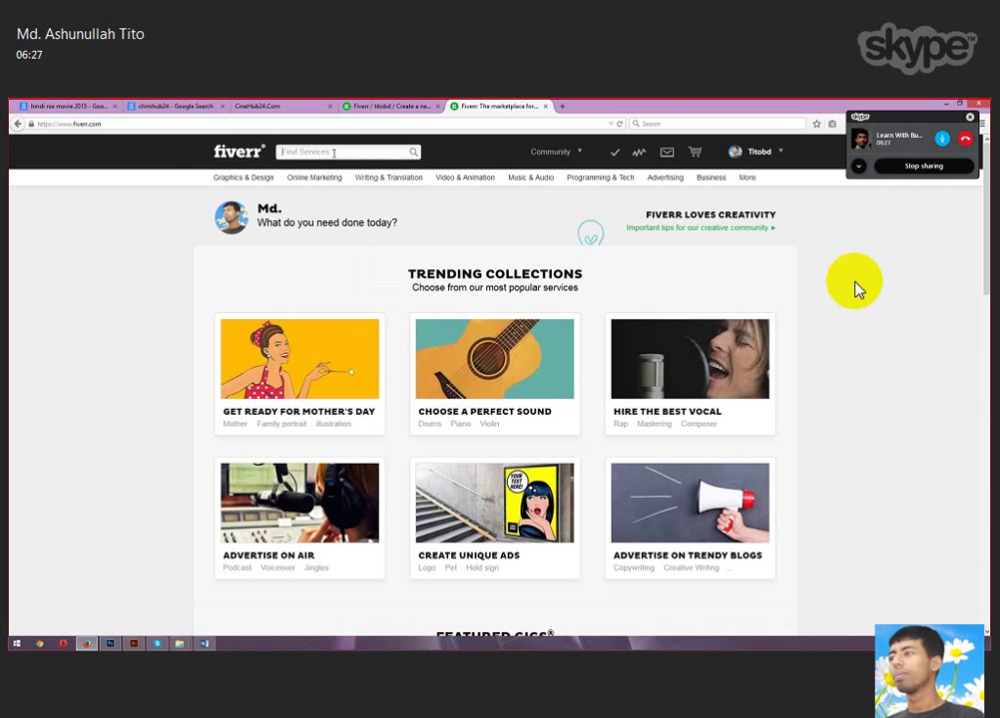
pyautogui.write('logo des')
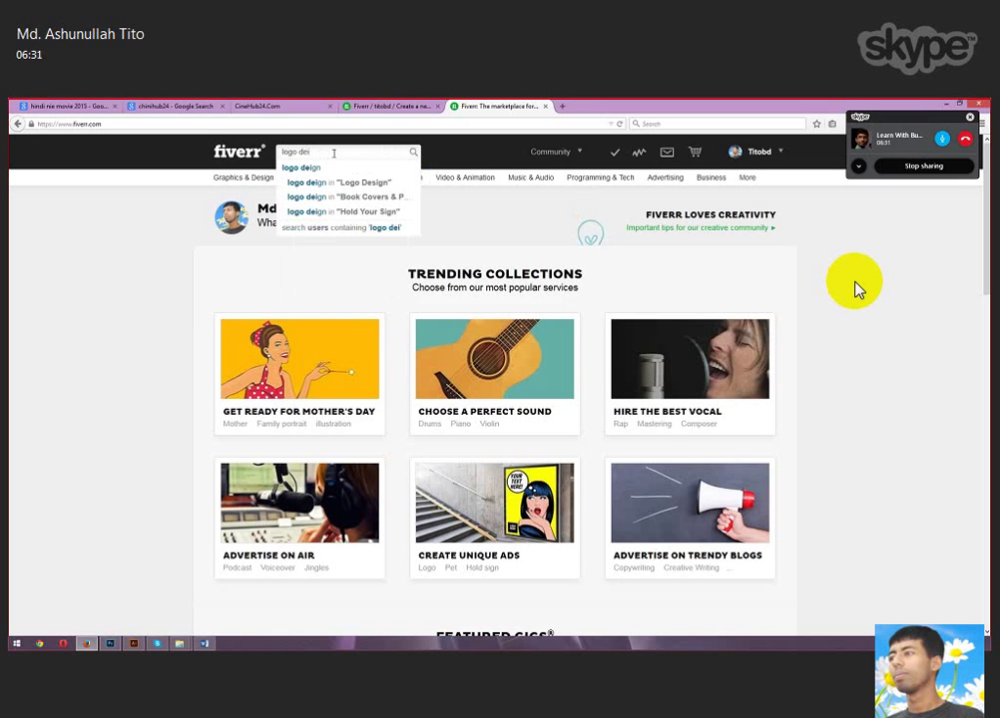
pyautogui.press('BackSpace')
pyautogui.write('sing')
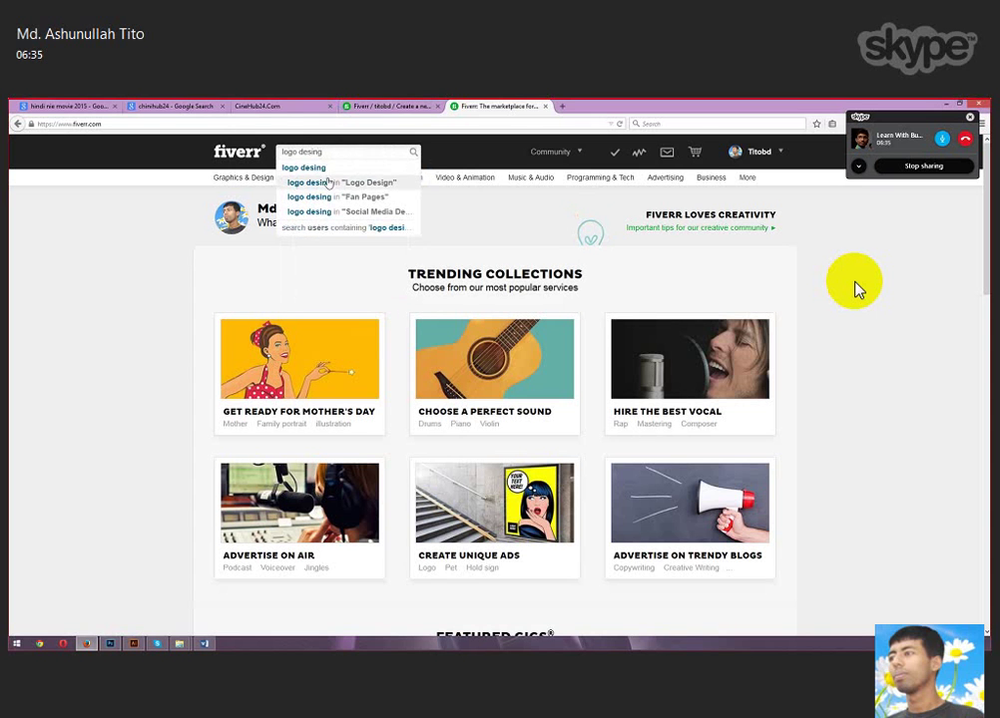
pyautogui.press('BackSpace')
pyautogui.press('BackSpace')
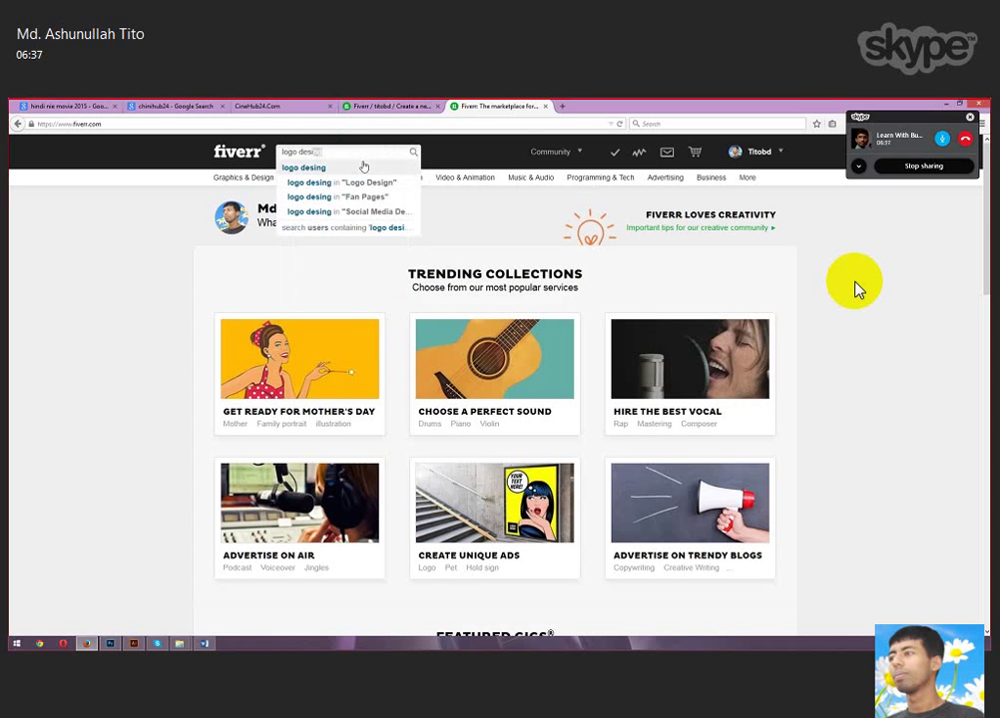
pyautogui.write('gn')
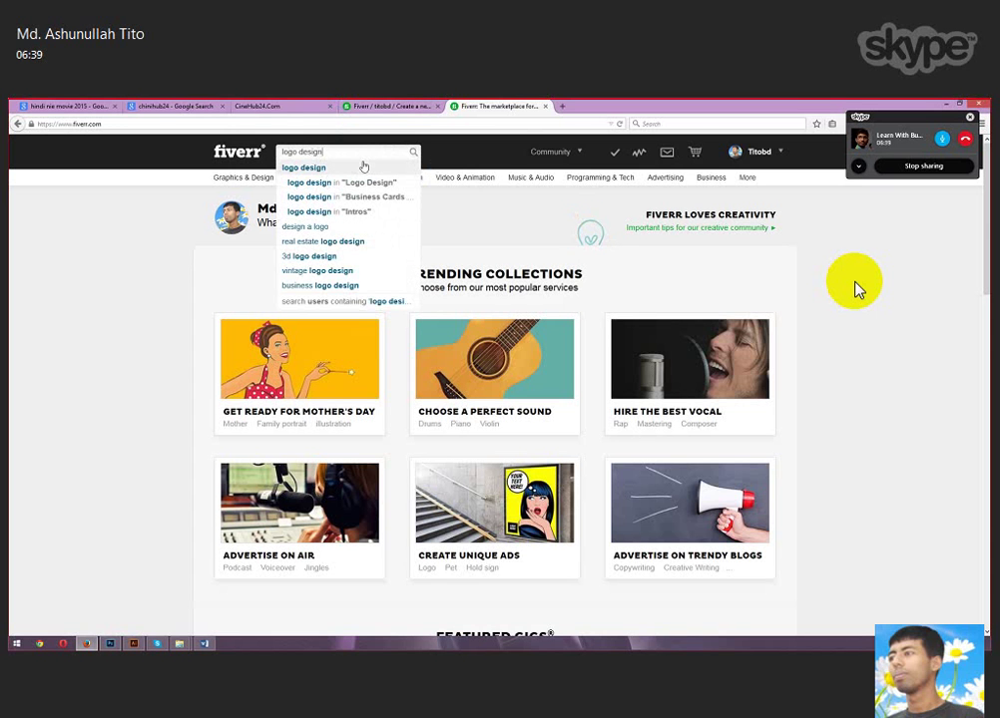
pyautogui.click(364, 167)
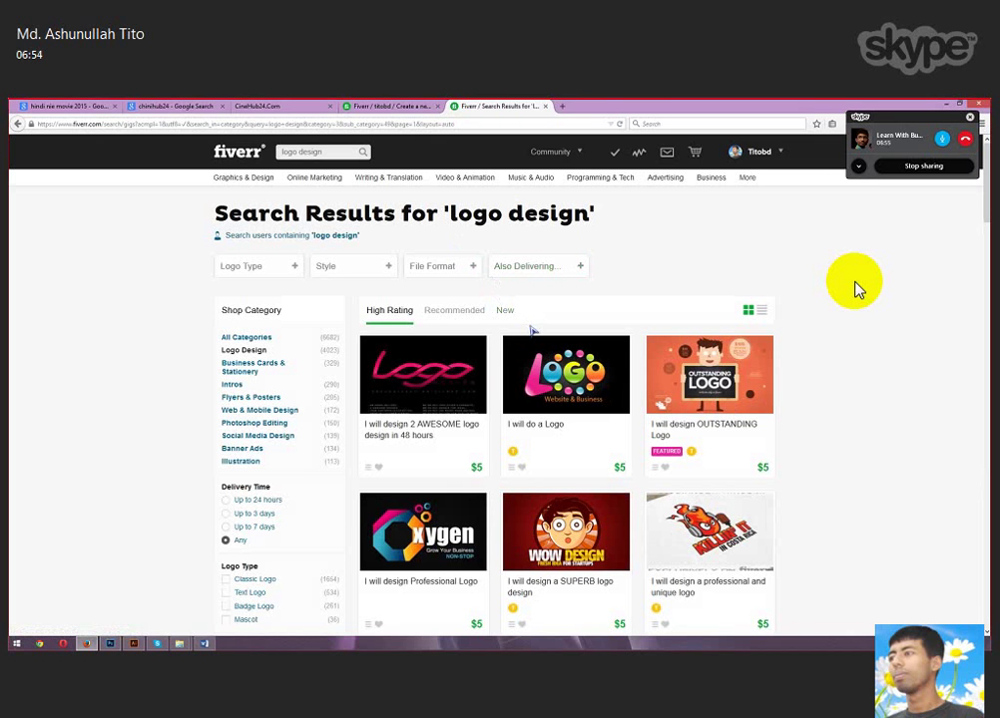
# Open the gig "I will design 2 AWESOME logo design in 48 hours" from the search results in a new tab.
pyautogui.scroll(-1, 534, 331)
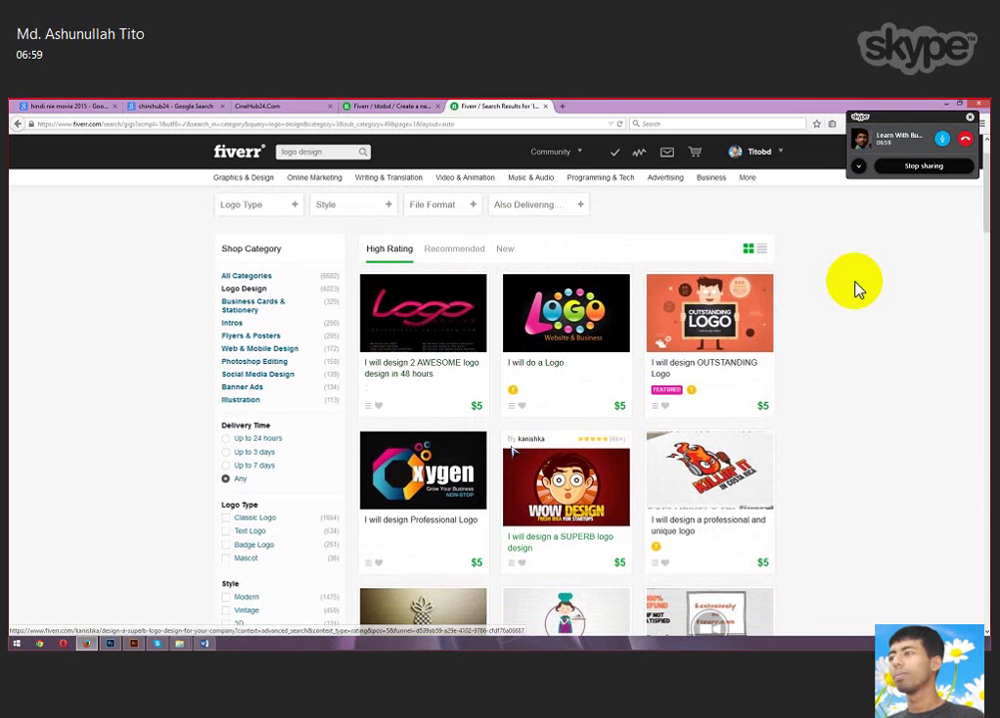
pyautogui.scroll(1, 678, 397)
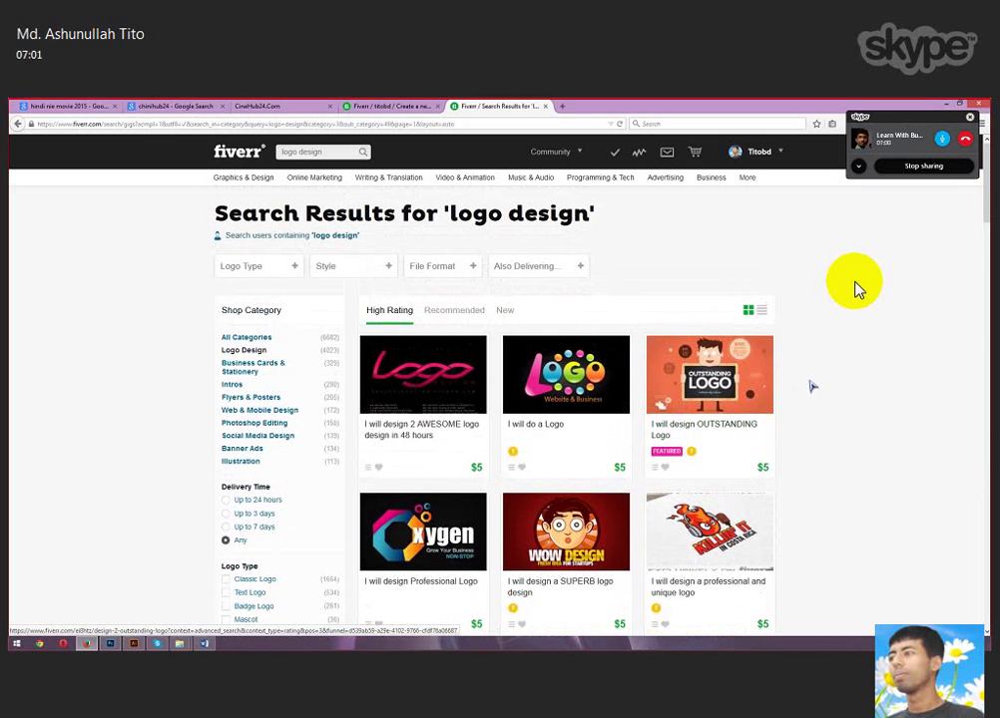
pyautogui.rightClick(422, 374)
pyautogui.click(461, 377)
pyautogui.click(584, 106)
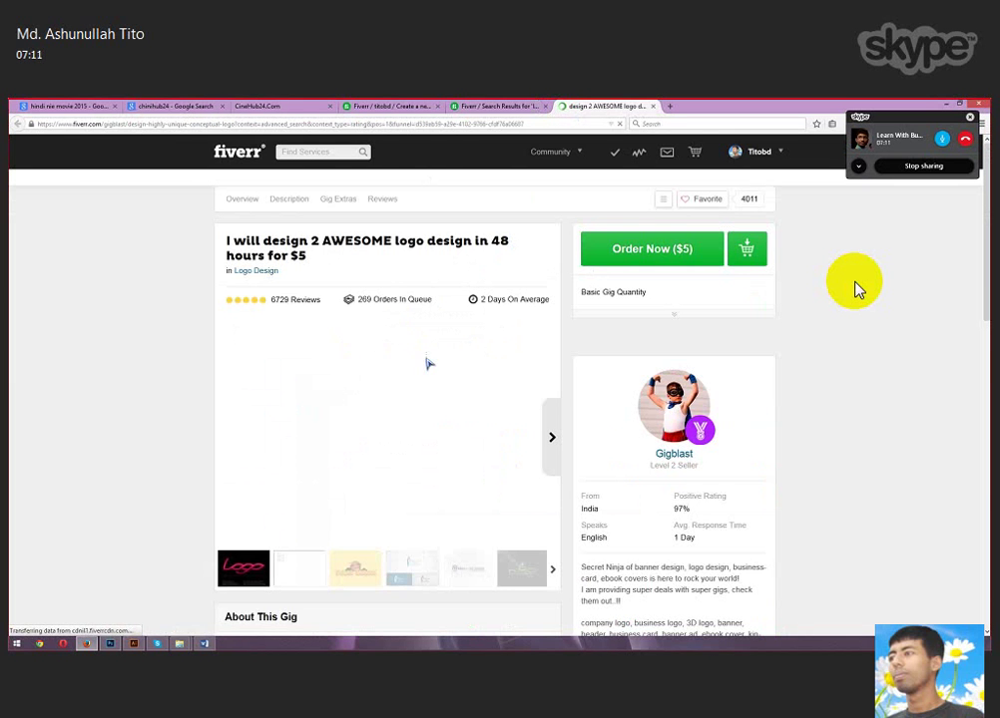
# Examine the competing gig's description, extras and reviews, down to the tags listed below the reviews.
pyautogui.scroll(-4, 427, 363)
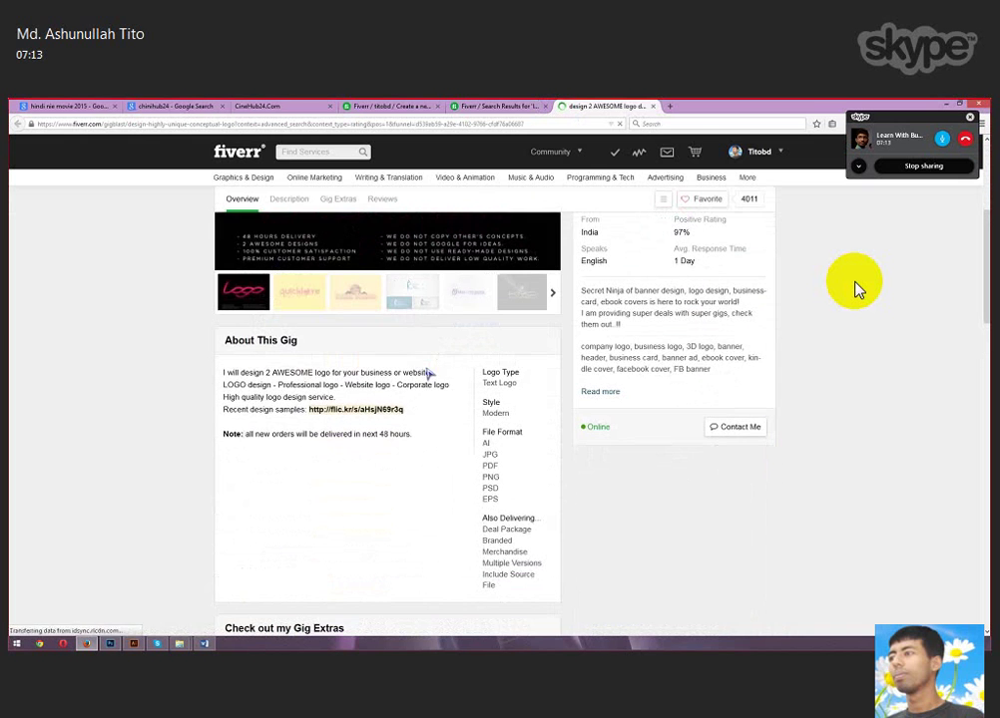
pyautogui.scroll(-5, 429, 380)
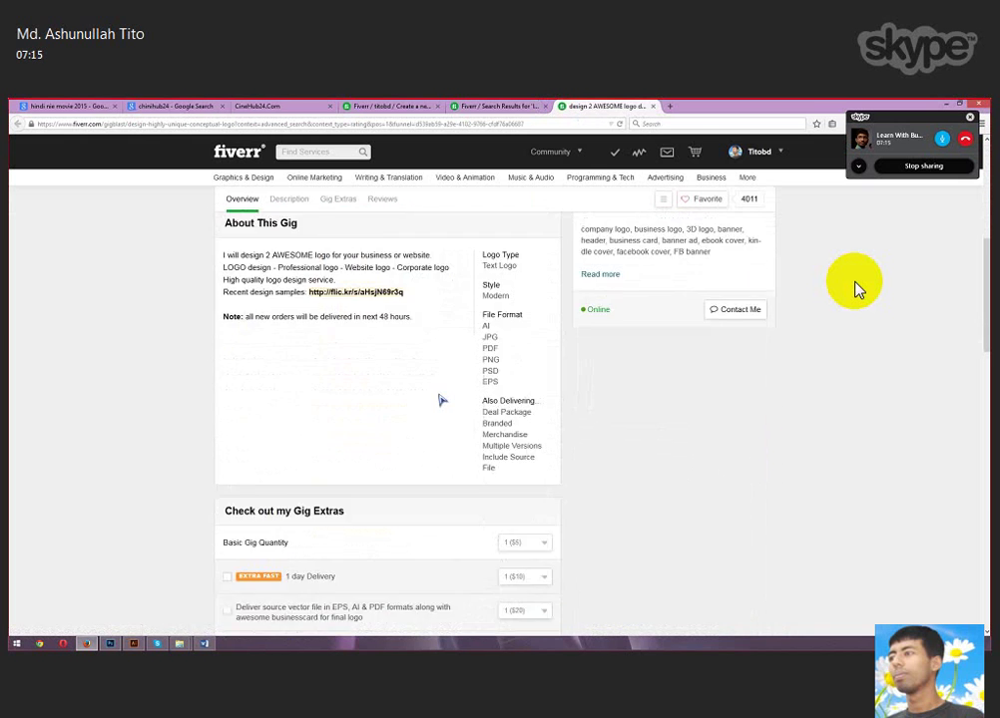
pyautogui.scroll(-7, 437, 411)
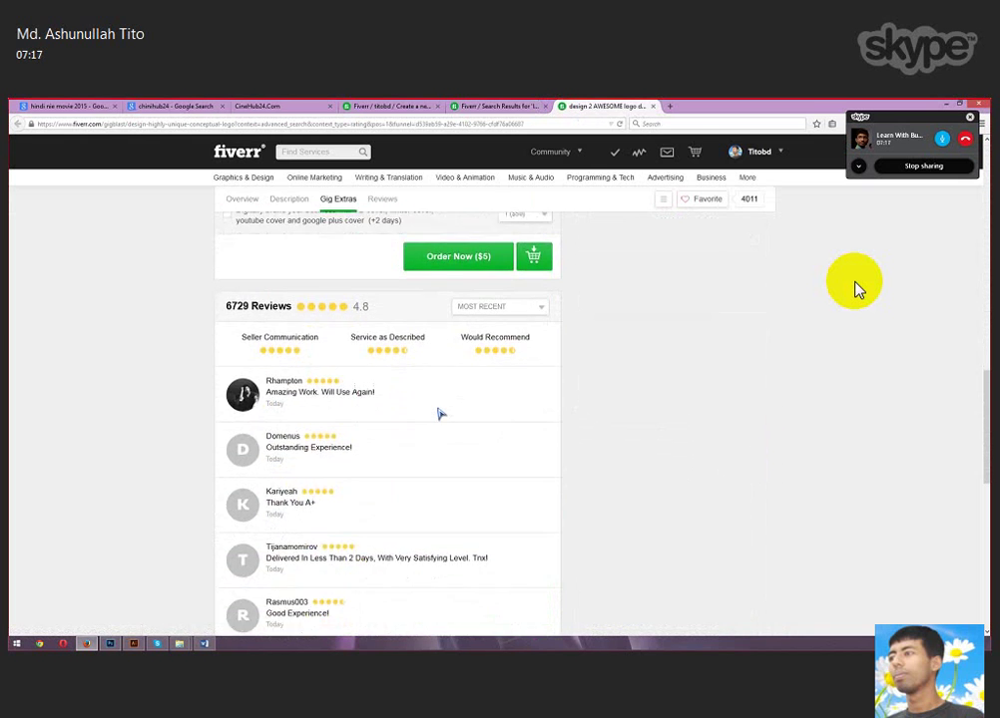
pyautogui.scroll(-5, 439, 414)
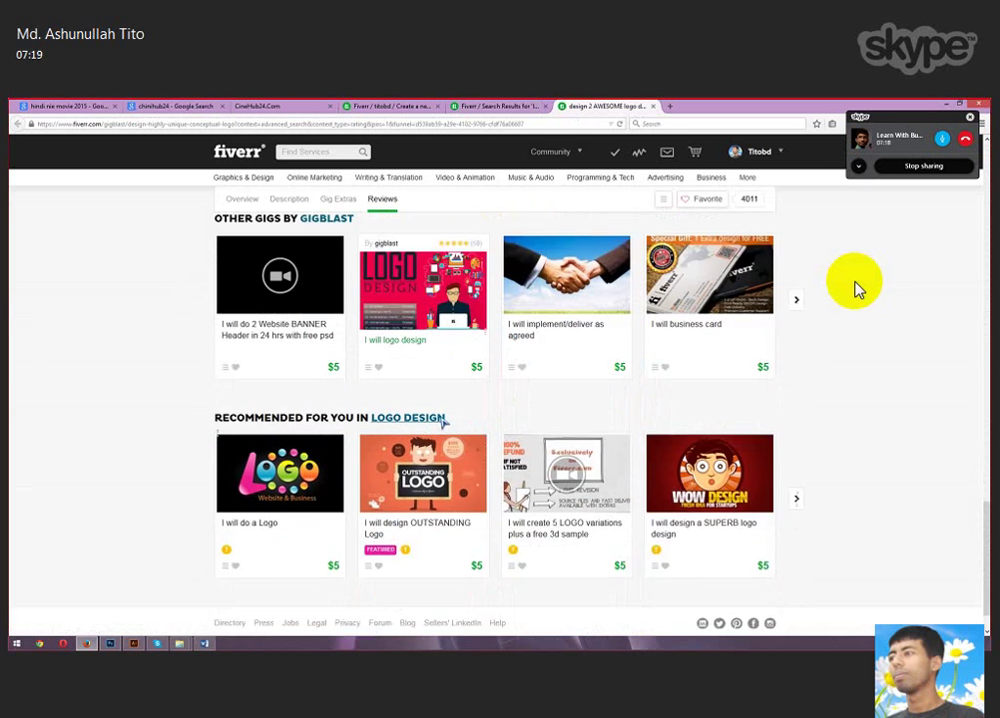
pyautogui.scroll(2, 442, 423)
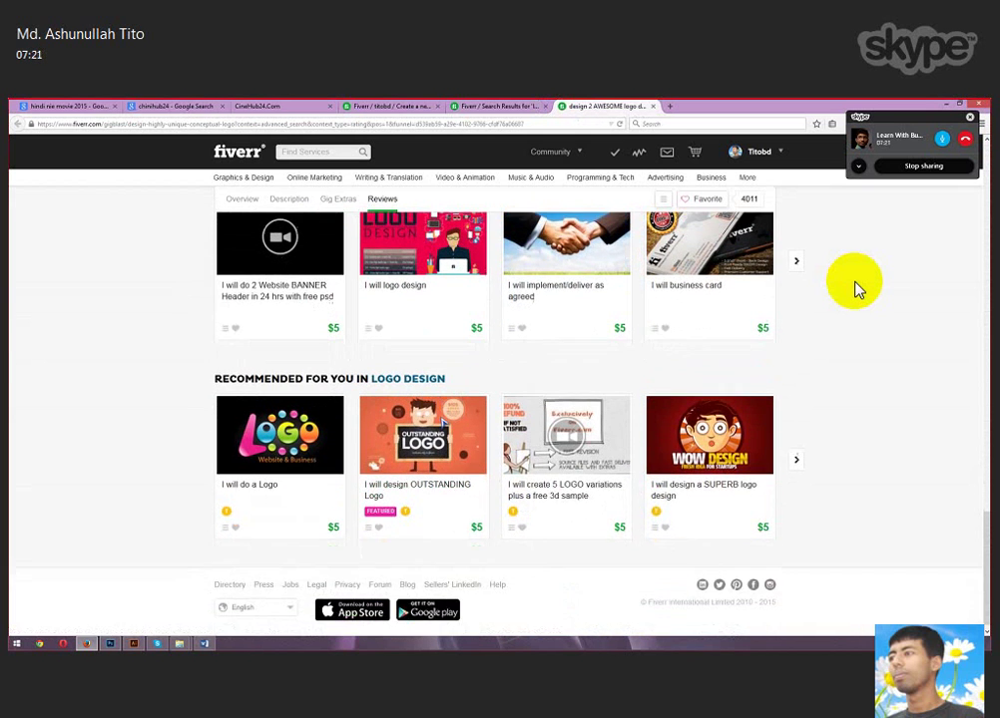
pyautogui.scroll(2, 444, 423)
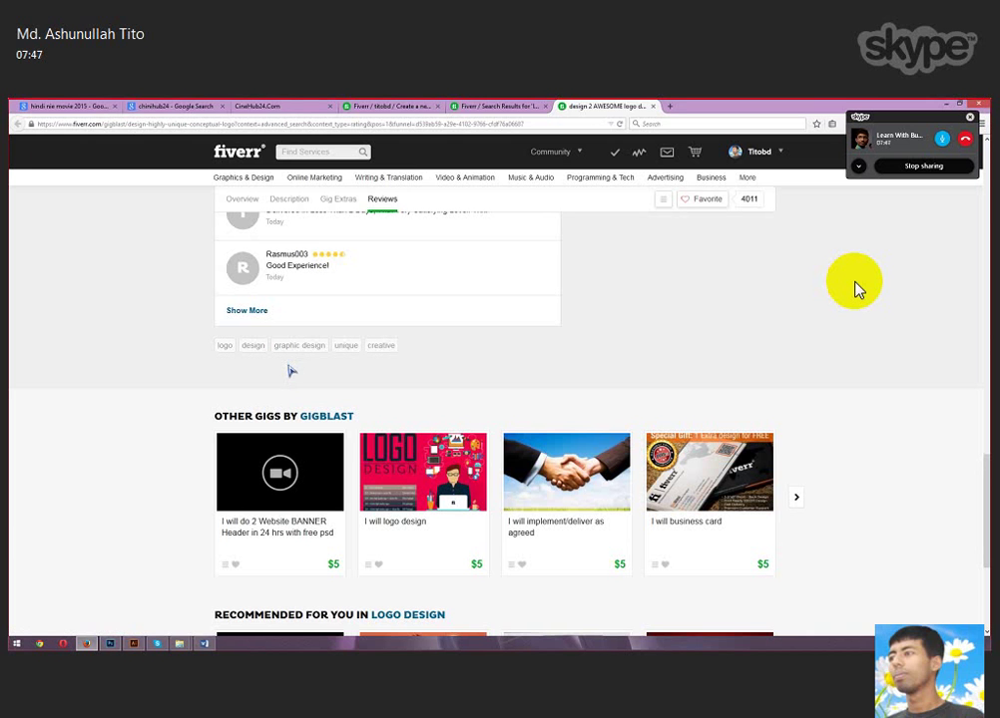
# Return to the new gig form and add the tags "logo" and "creative design".
pyautogui.click(394, 105)
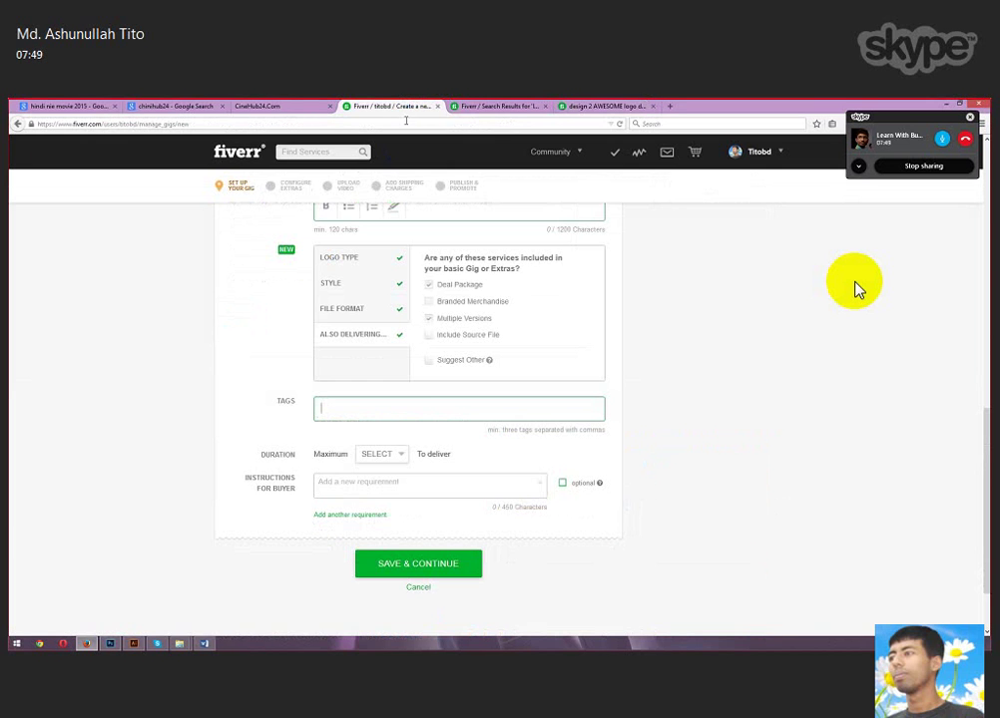
pyautogui.click(439, 415)
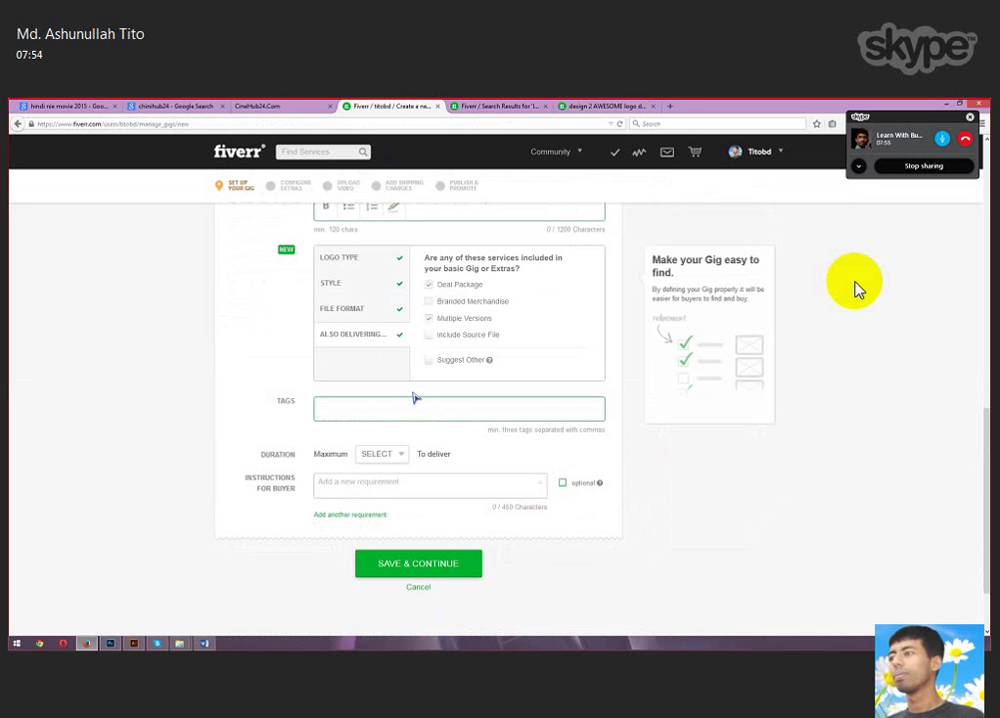
pyautogui.write('logo')
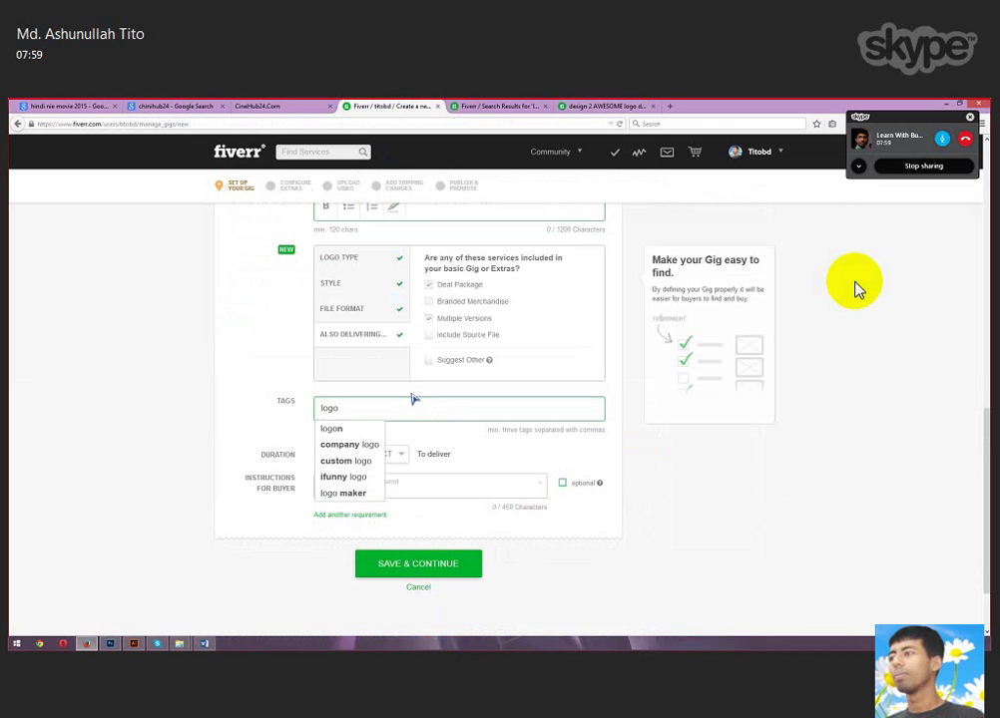
pyautogui.moveTo(393, 415)
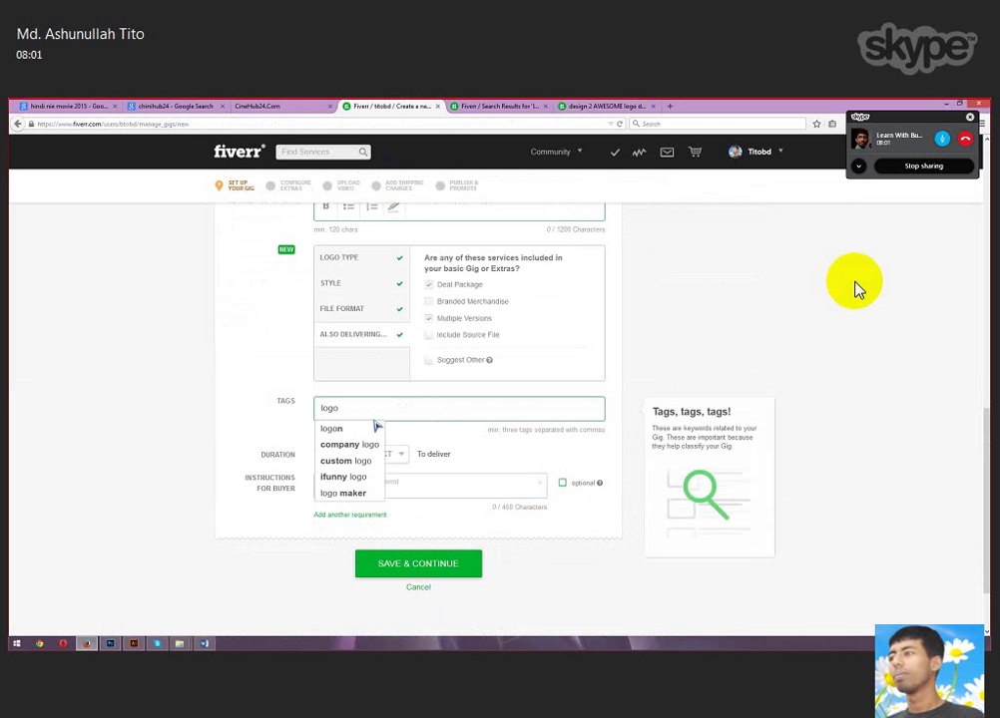
pyautogui.press('Return')
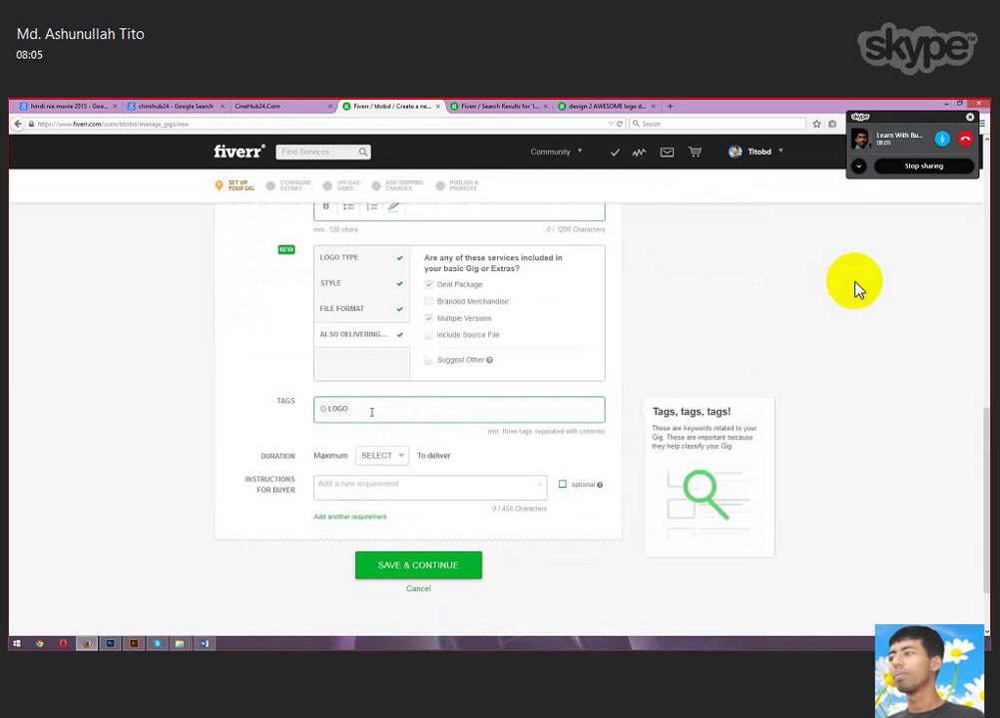
pyautogui.write('cre')
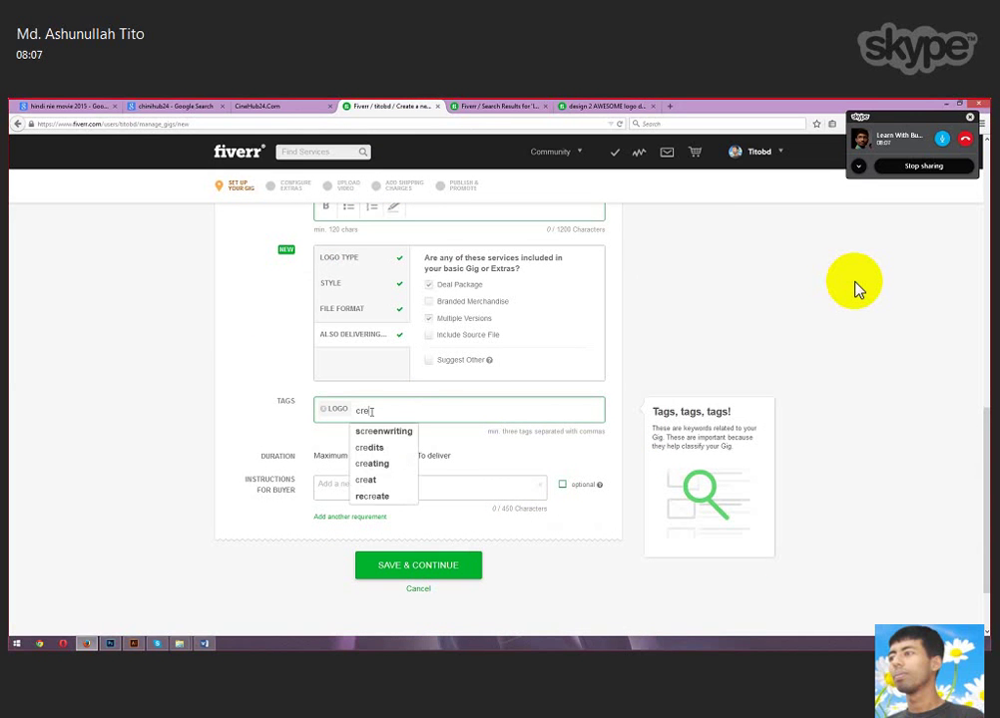
pyautogui.write('ative de')
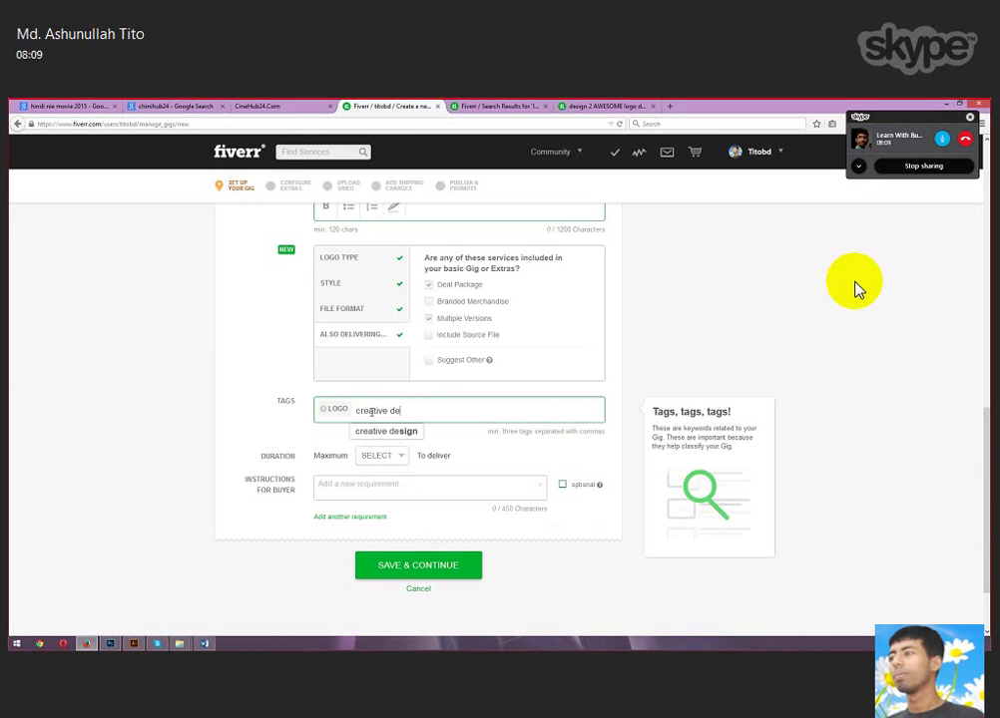
pyautogui.write('sign')
pyautogui.press('Return')
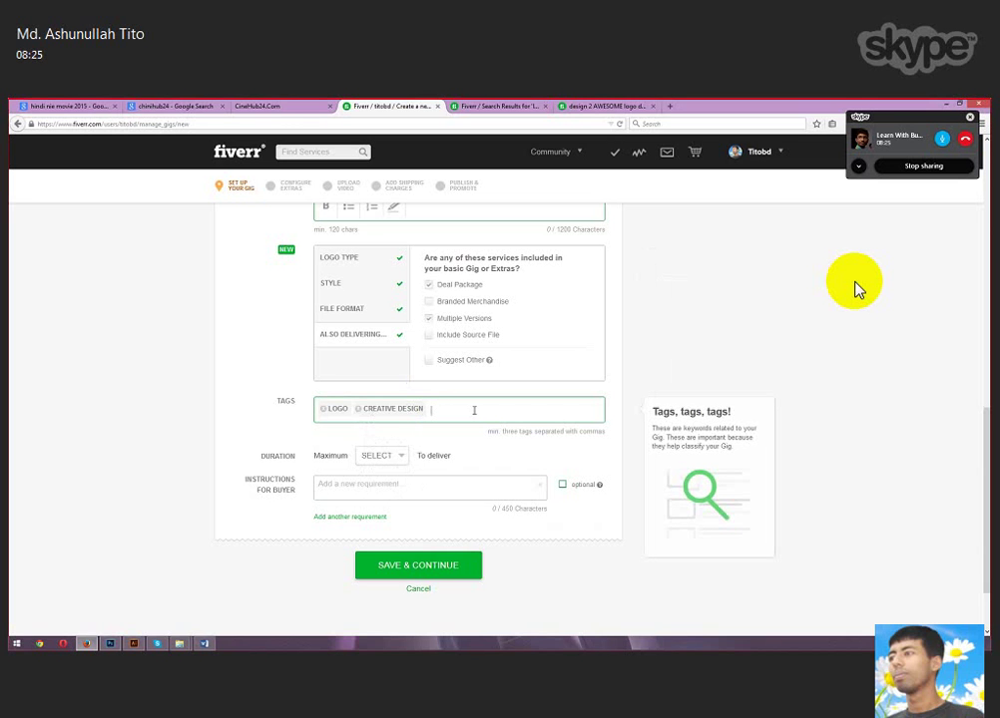
# Add the suggested tag "illustrate" to the gig's tags, discarding the misspelled "illastrator" tag.
pyautogui.write('illastrator,')
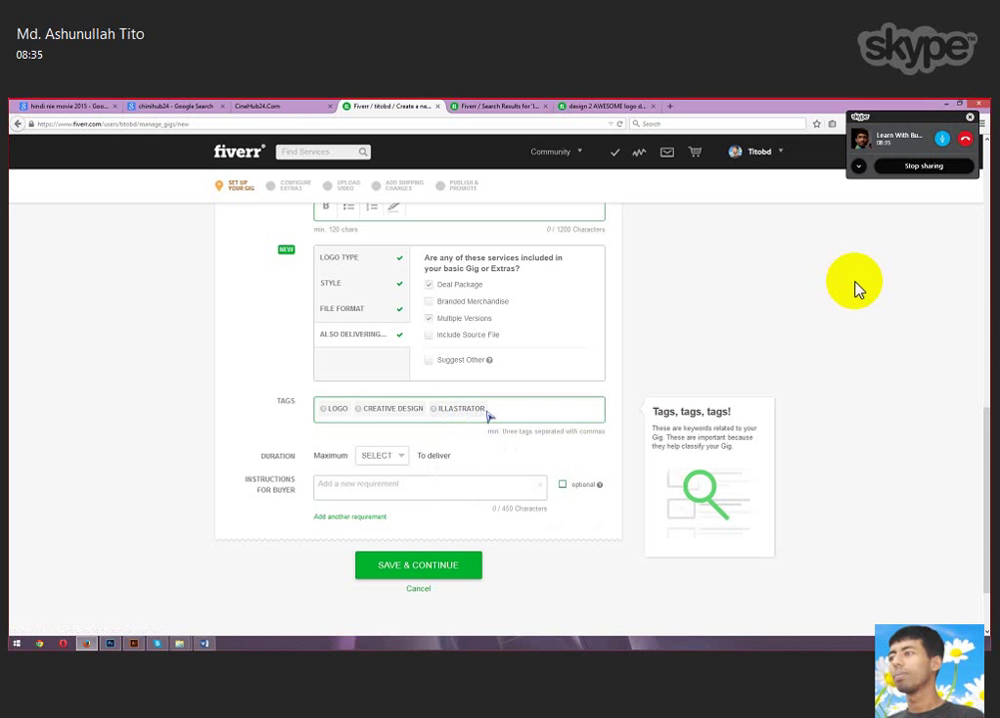
pyautogui.click(434, 410)
pyautogui.write('ill')
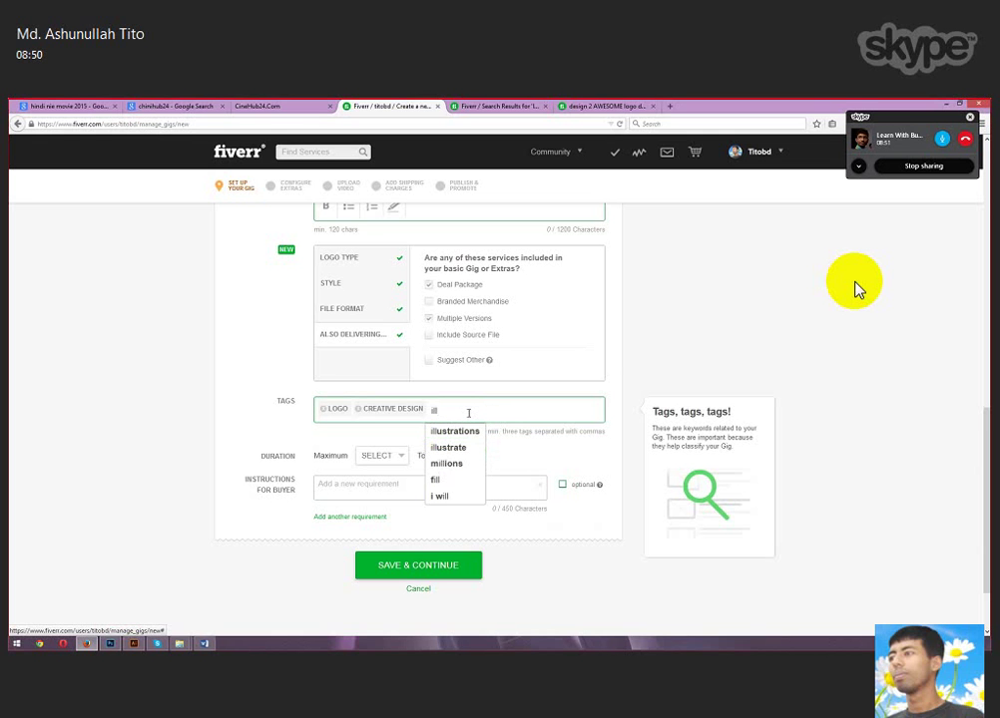
pyautogui.click(449, 447)
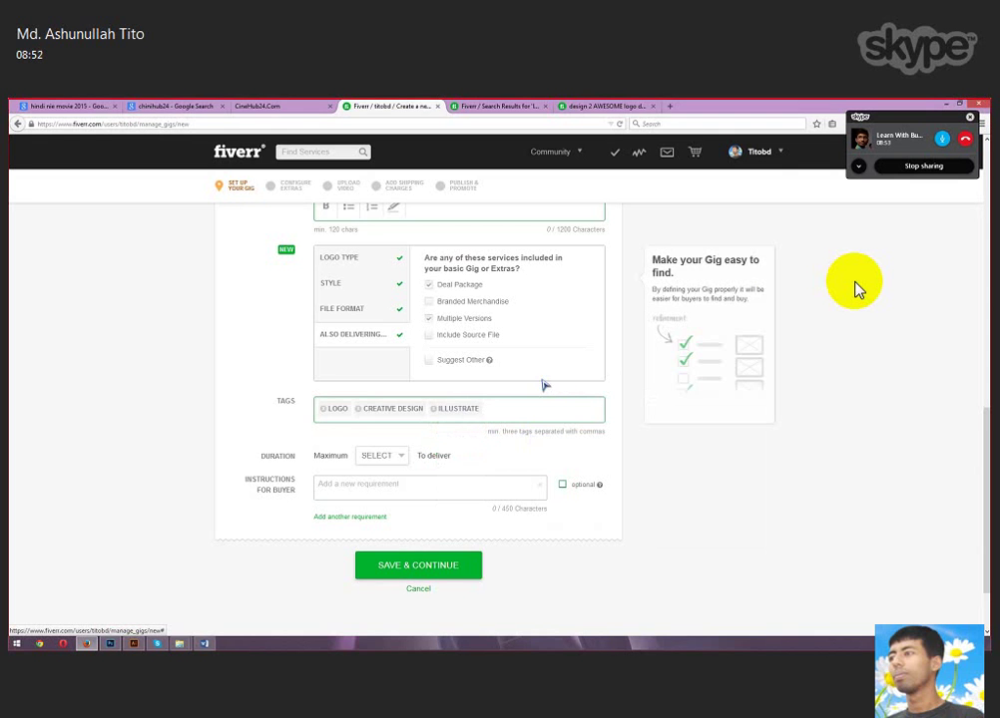
# Check the competing gig's tags again and add the tag "graphic design" to the new gig.
pyautogui.click(503, 414)
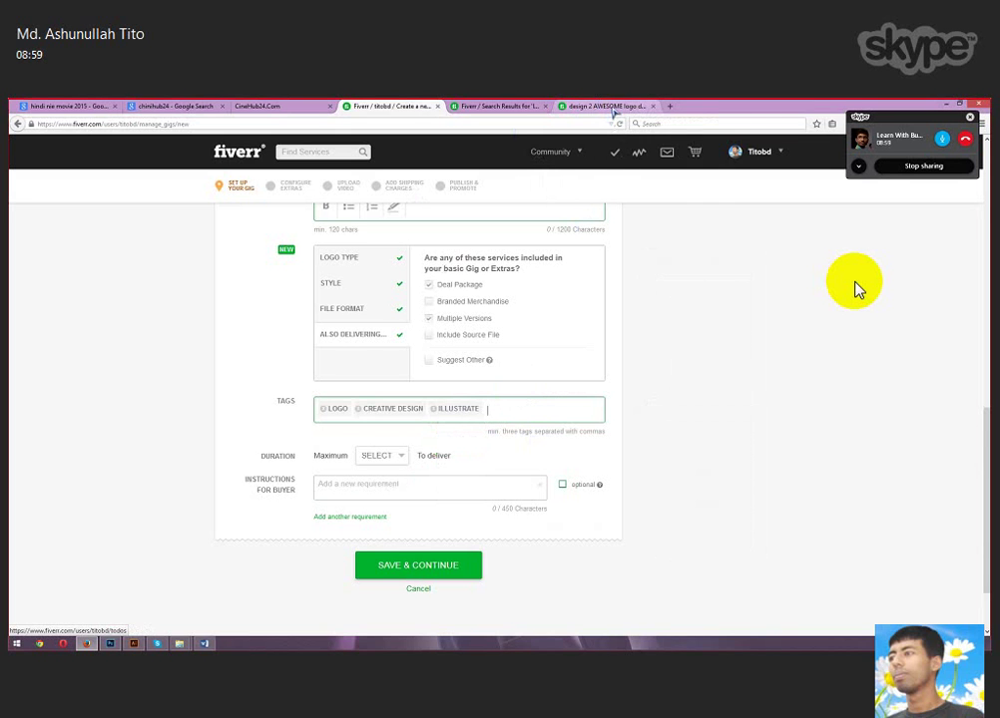
pyautogui.click(611, 106)
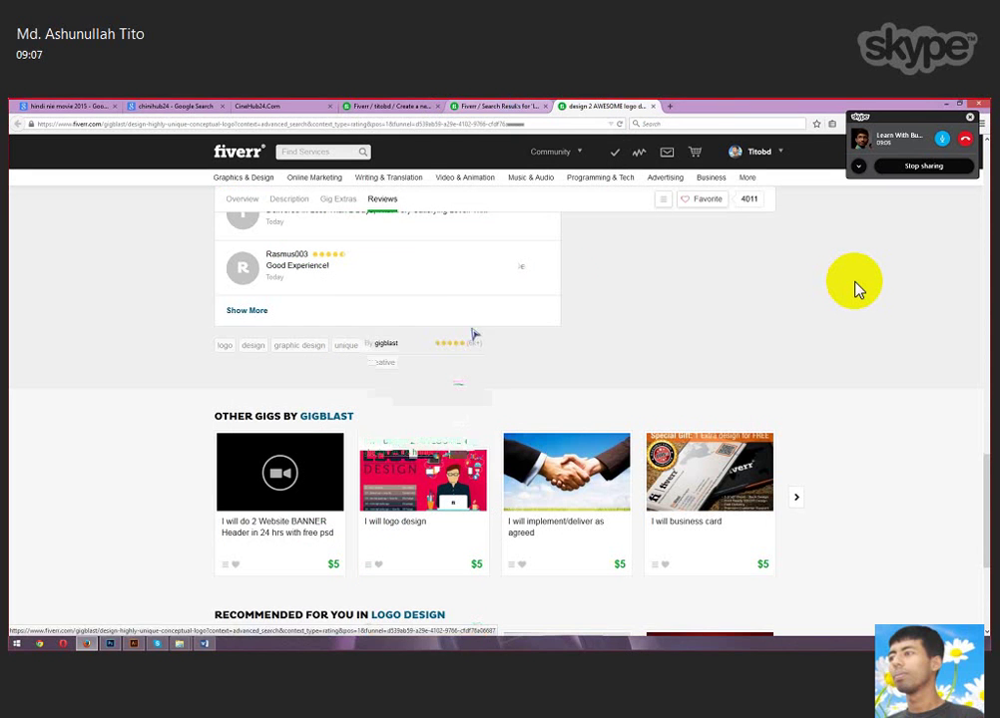
pyautogui.moveTo(530, 176)
pyautogui.click(391, 105)
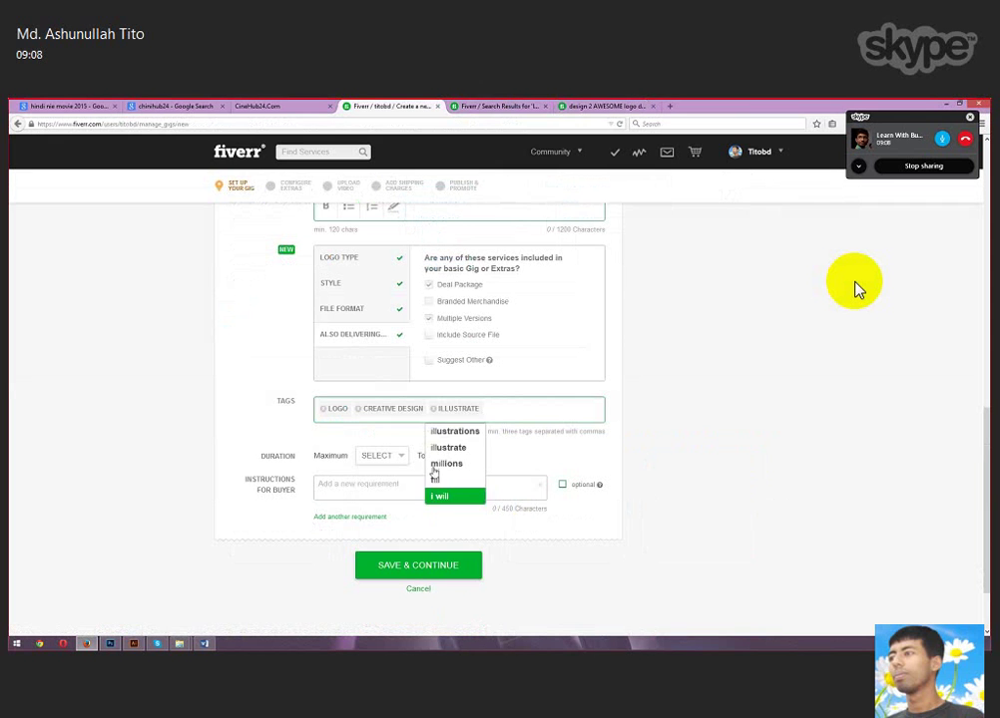
pyautogui.click(511, 407)
pyautogui.write('graphicde')
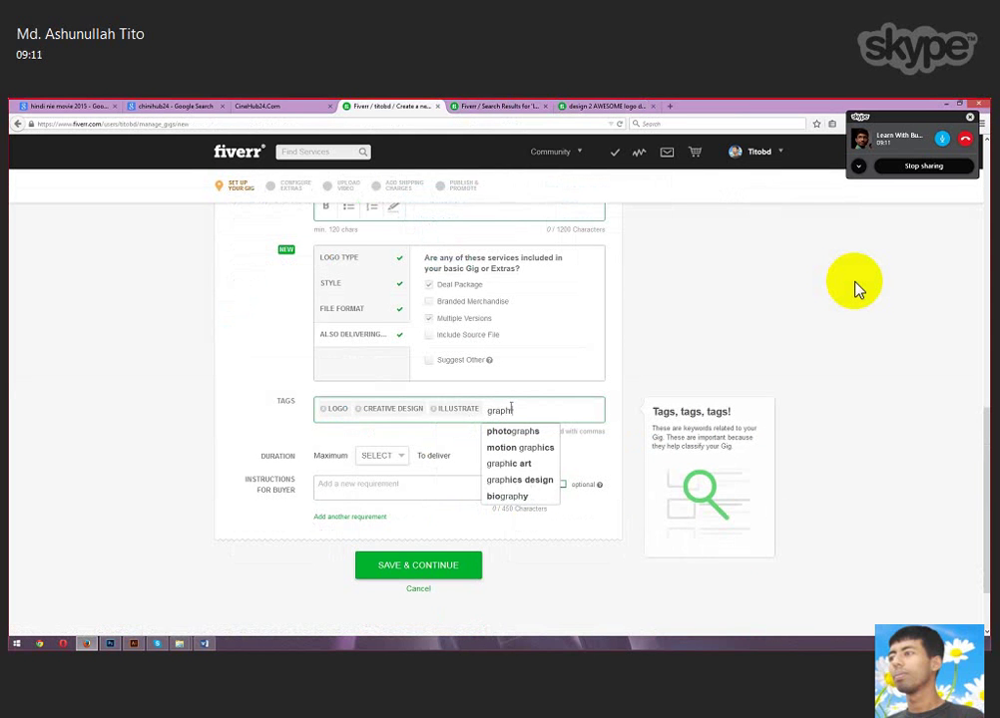
pyautogui.press('BackSpace')
pyautogui.press('BackSpace')
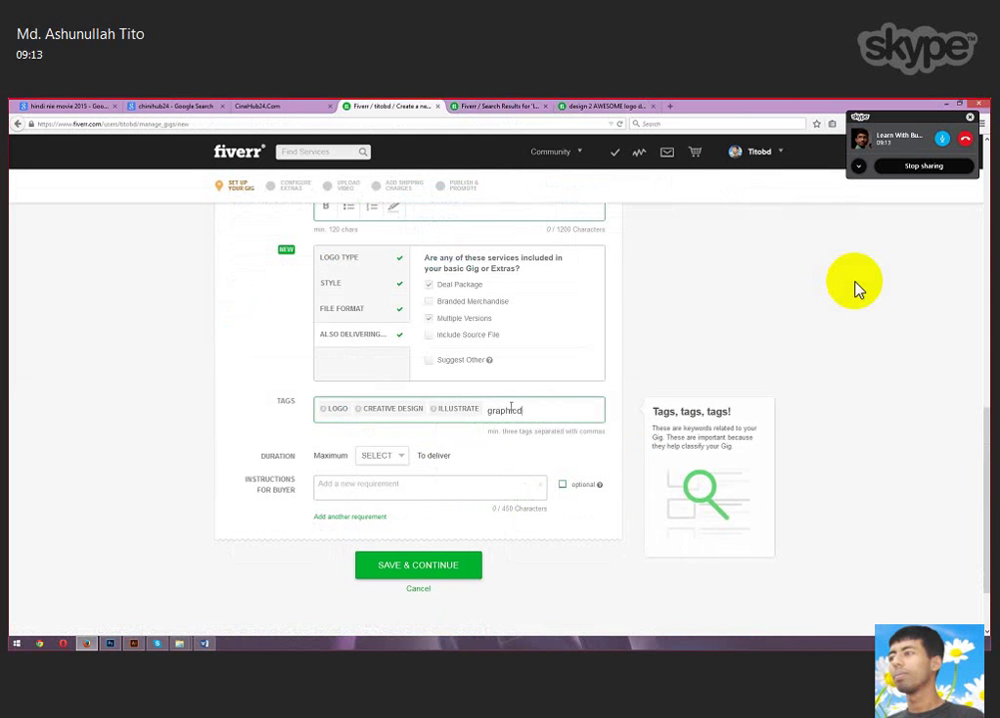
pyautogui.write('design')
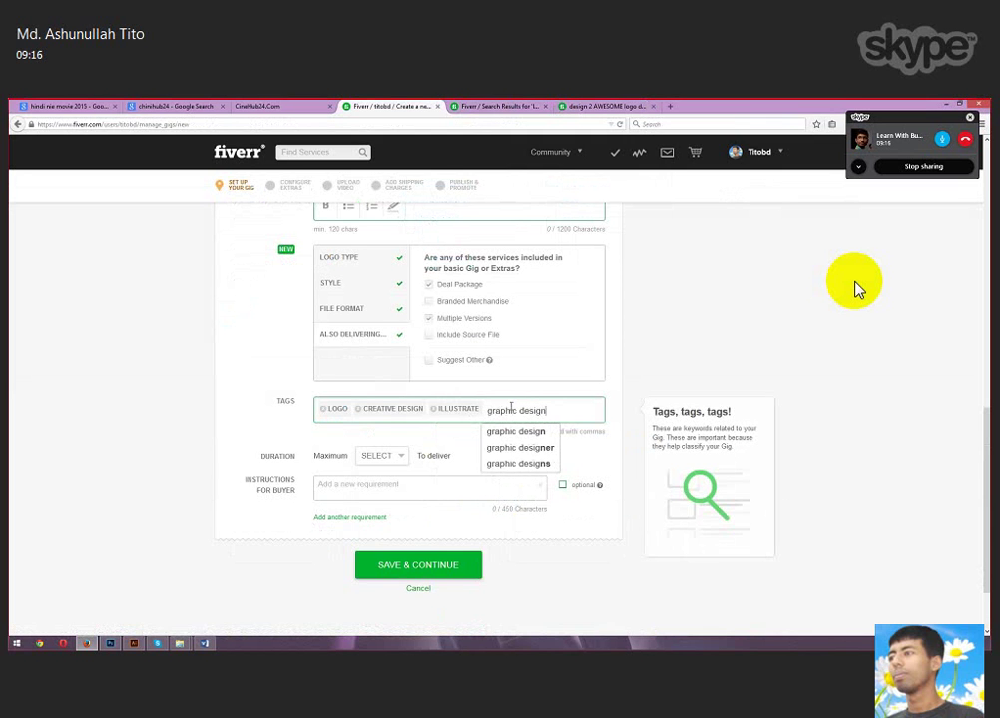
pyautogui.press('Return')
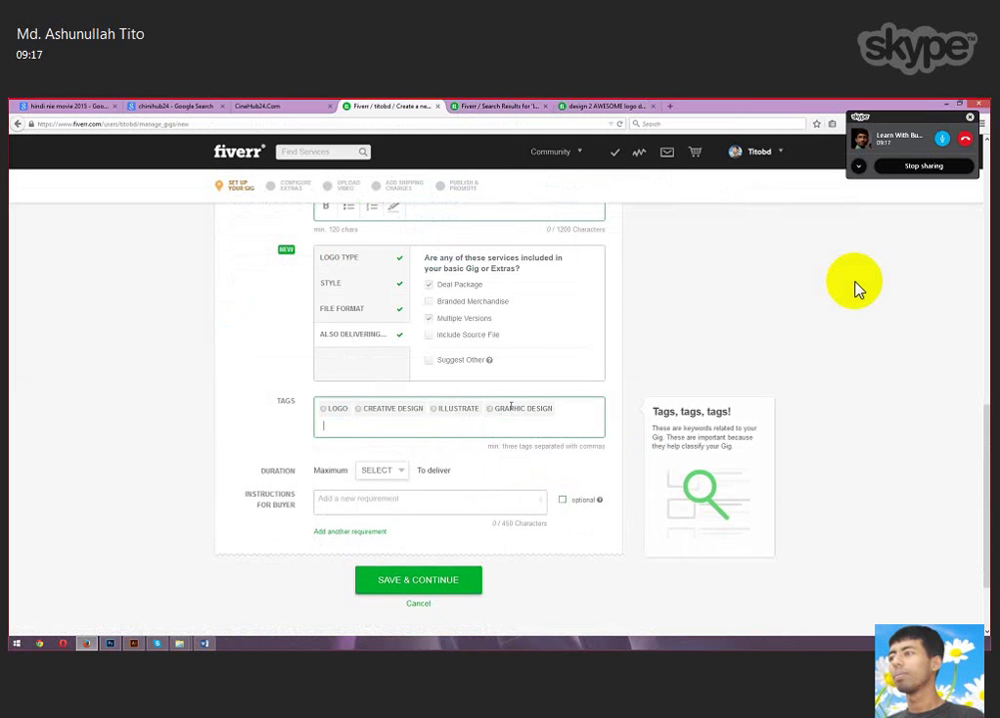
# Add "unique" as a further tag, comparing with the competing gig's tag list.
pyautogui.write('uni')
pyautogui.click(595, 107)
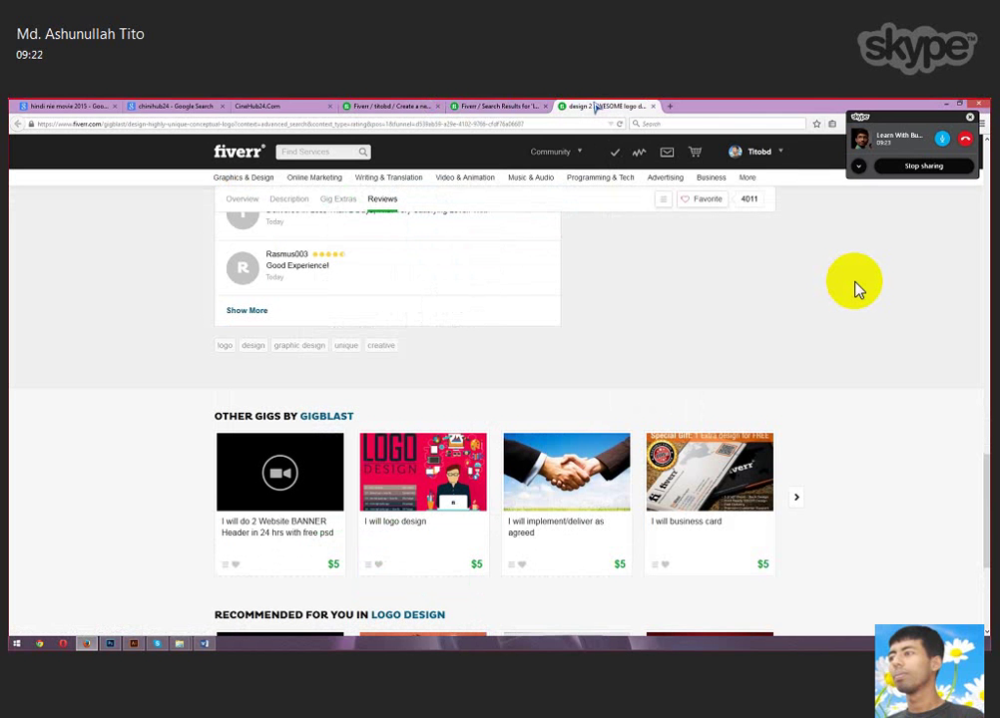
pyautogui.click(511, 107)
pyautogui.click(394, 107)
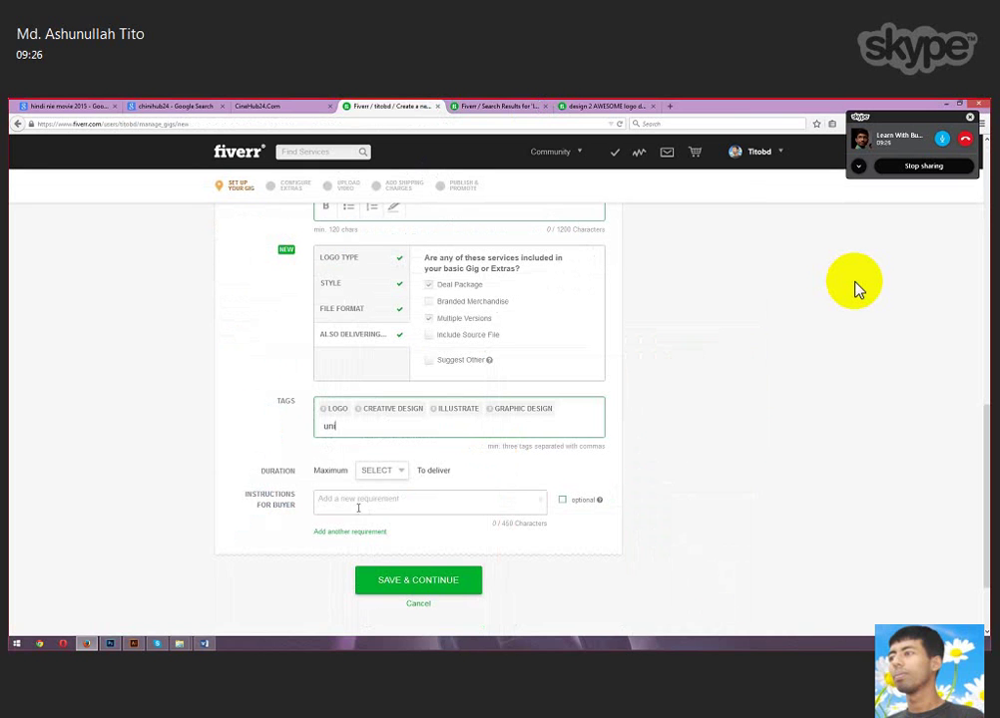
pyautogui.write('ue')
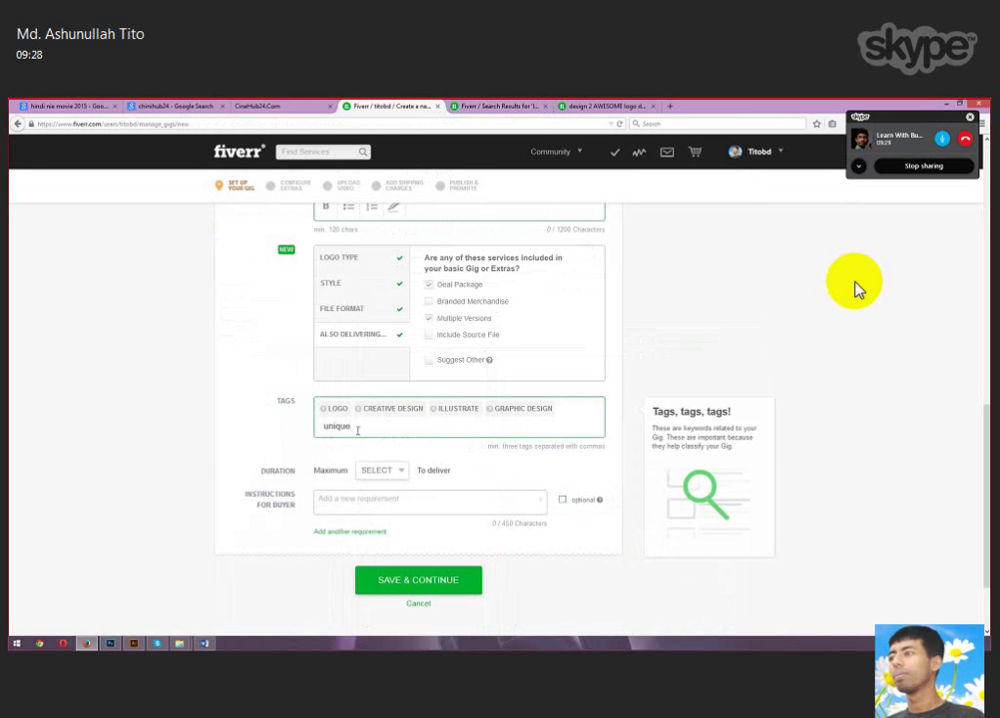
pyautogui.press('Return')
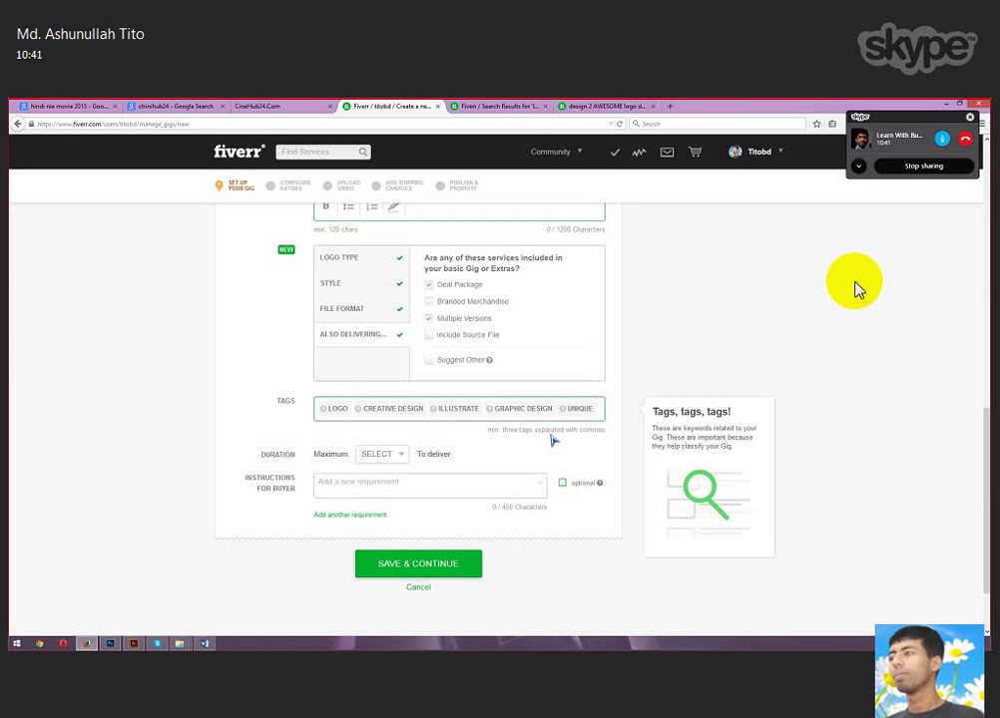
# Set the gig's maximum delivery duration to 2 days.
pyautogui.click(385, 454)
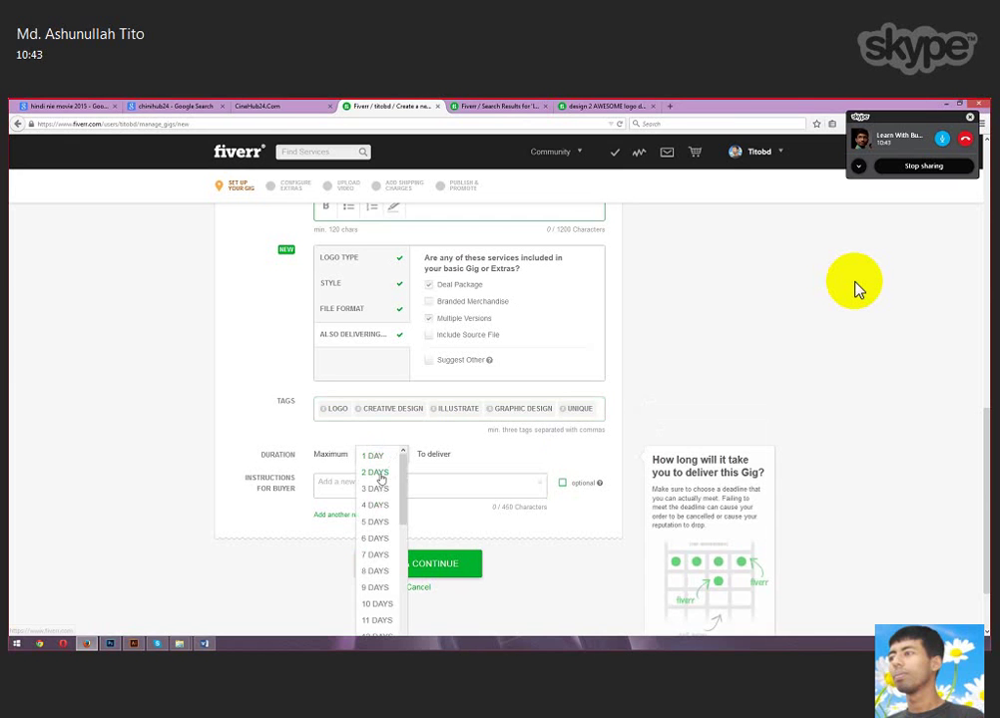
pyautogui.click(380, 478)
pyautogui.scroll(-1, 457, 478)
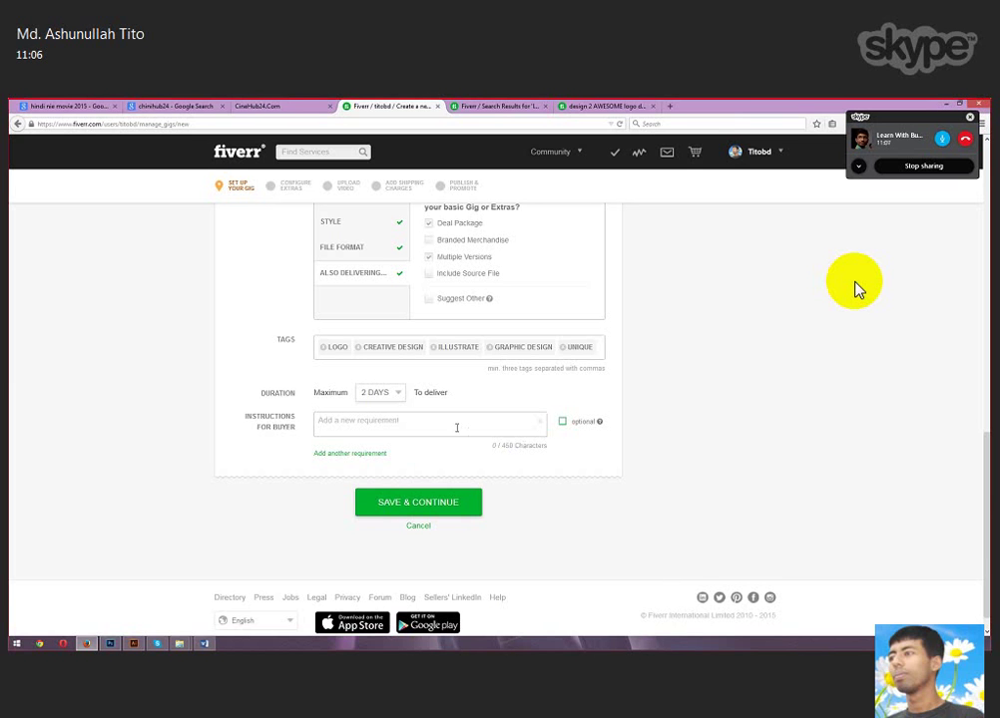
# Write the buyer instructions as two lines: "1. Your company name." and "2. Detail for your company driscriptsation.".
pyautogui.click(456, 428)
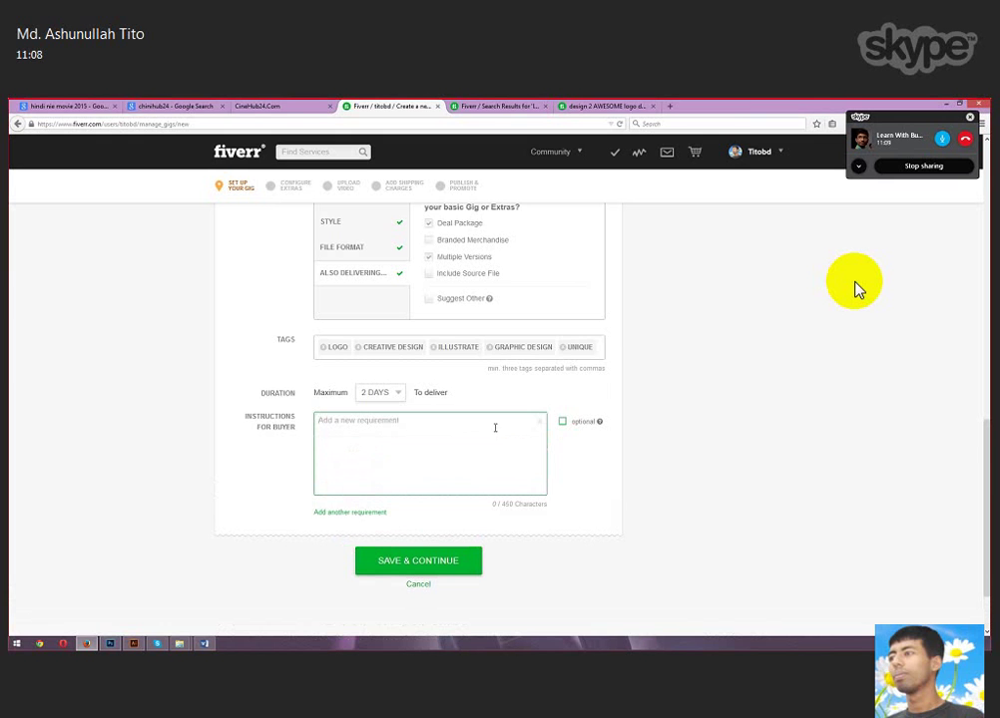
pyautogui.click(587, 478)
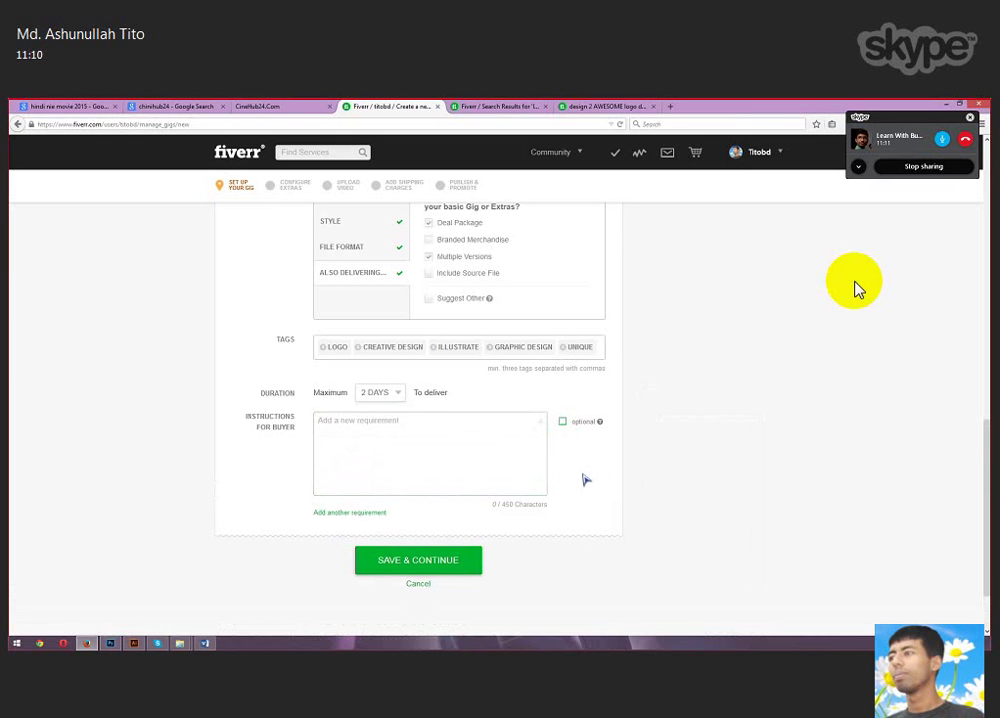
pyautogui.scroll(-2, 586, 480)
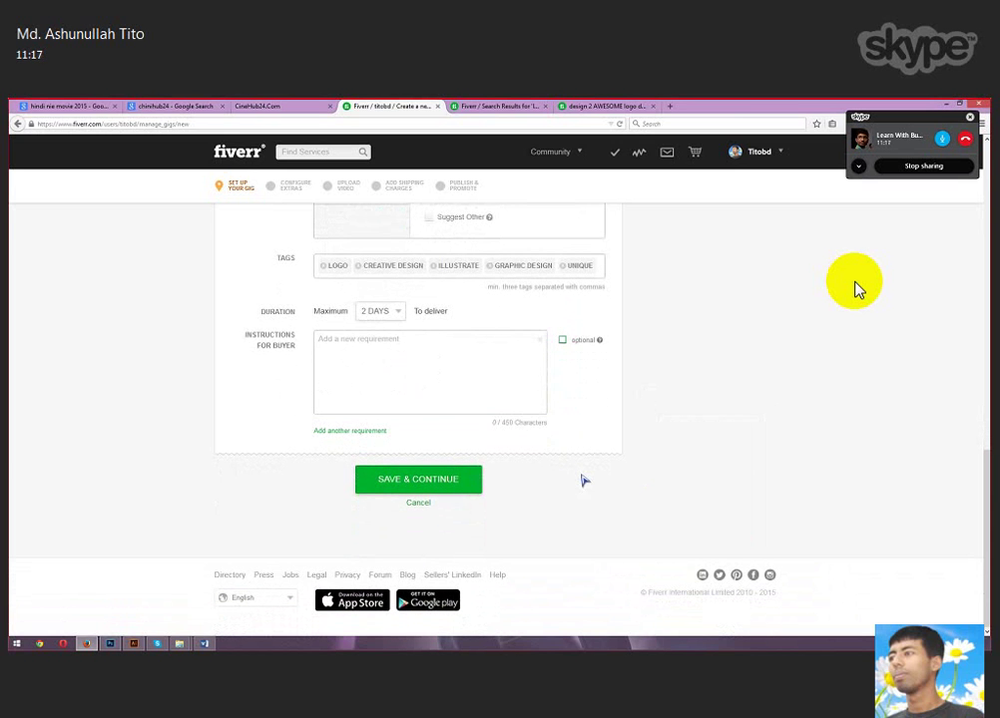
pyautogui.click(349, 341)
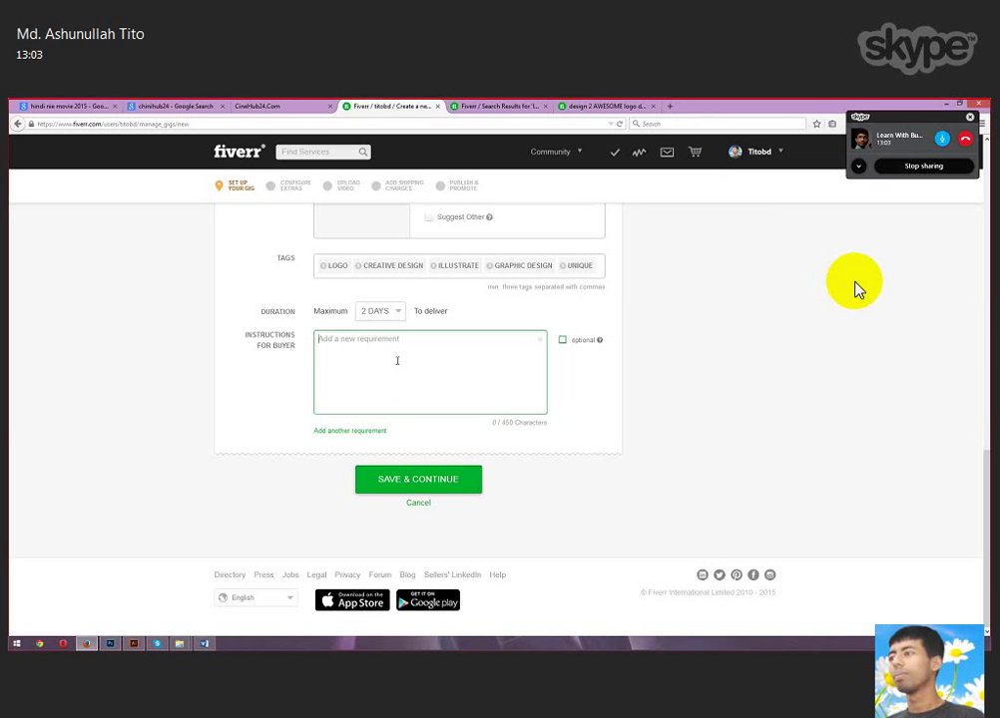
pyautogui.write('1. you')
pyautogui.press('BackSpace')
pyautogui.press('BackSpace')
pyautogui.write('Your company name')
pyautogui.press('Return')
pyautogui.write('2. d')
pyautogui.press('BackSpace')
pyautogui.write('Detail for you')
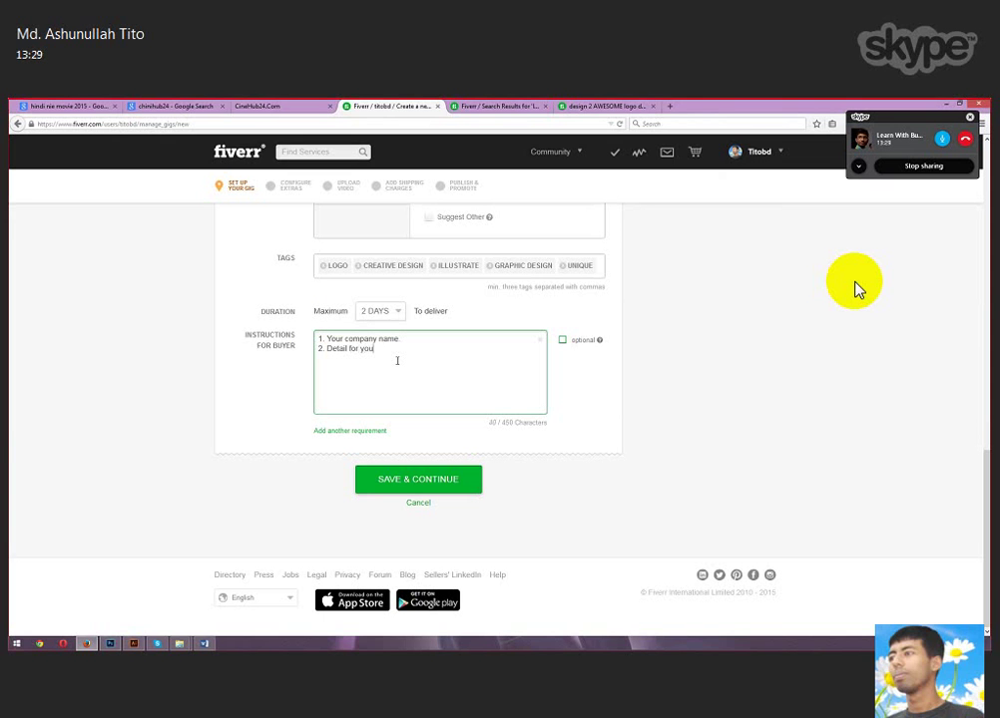
pyautogui.write('r company driscriptsation.')
# Replace the misspelled last word of the second buyer instruction with the spelling suggestion "discrimination" and end the line with a period.
pyautogui.rightClick(417, 349)
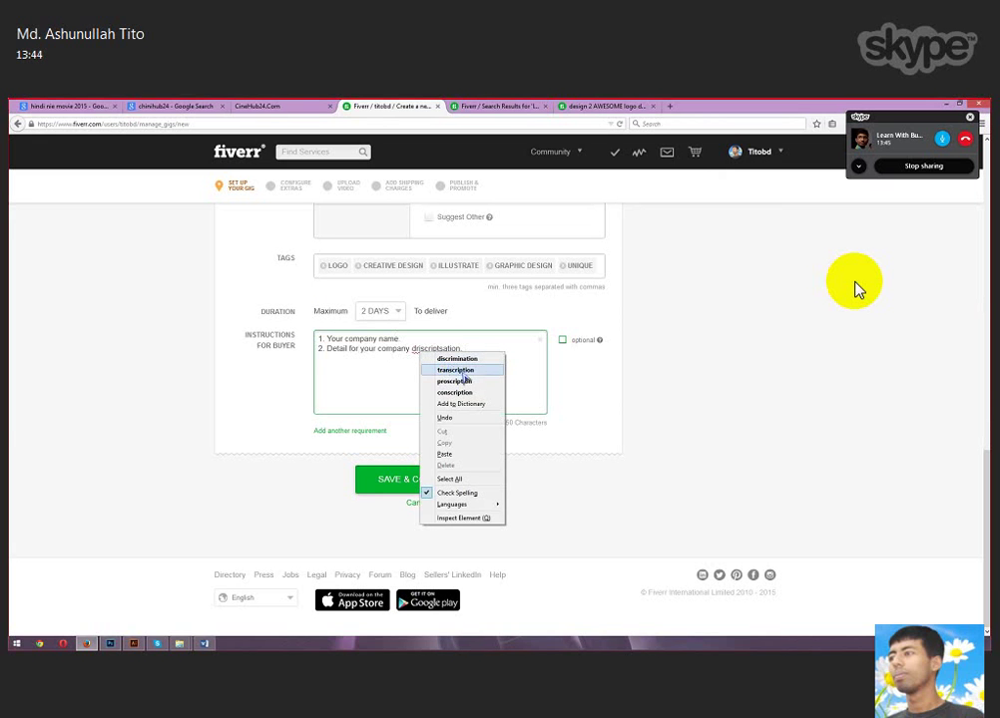
pyautogui.click(465, 360)
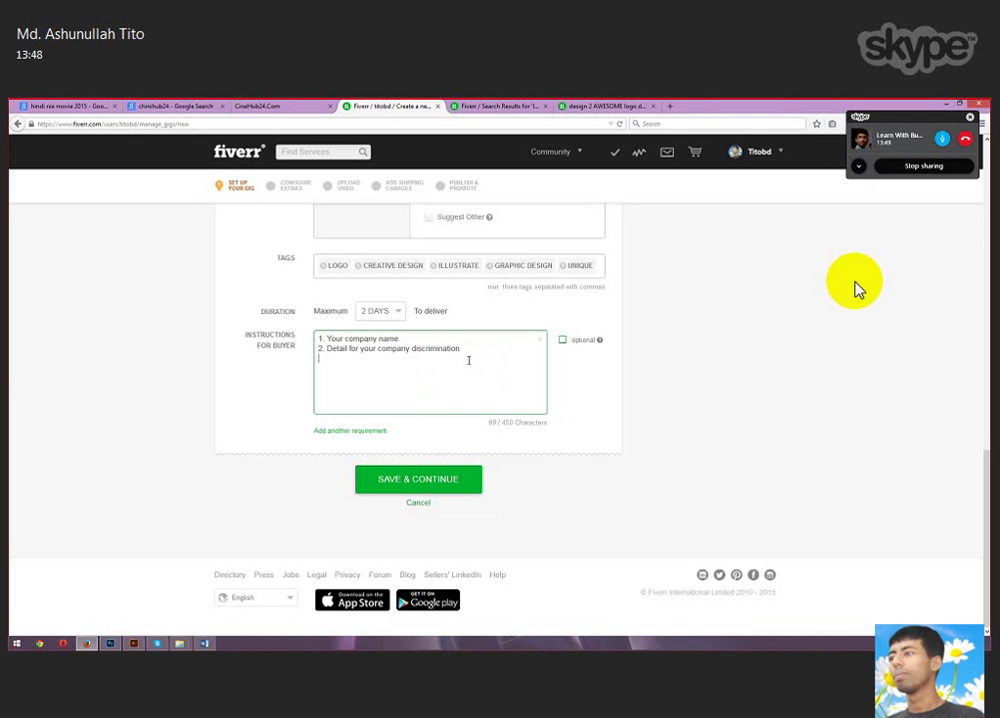
pyautogui.write('3')
pyautogui.press('BackSpace')
pyautogui.press('BackSpace')
pyautogui.press('BackSpace')
pyautogui.press('BackSpace')
pyautogui.write('.')
# Mark the buyer requirement as optional, then save the gig setup and continue to the extras.
pyautogui.click(562, 341)
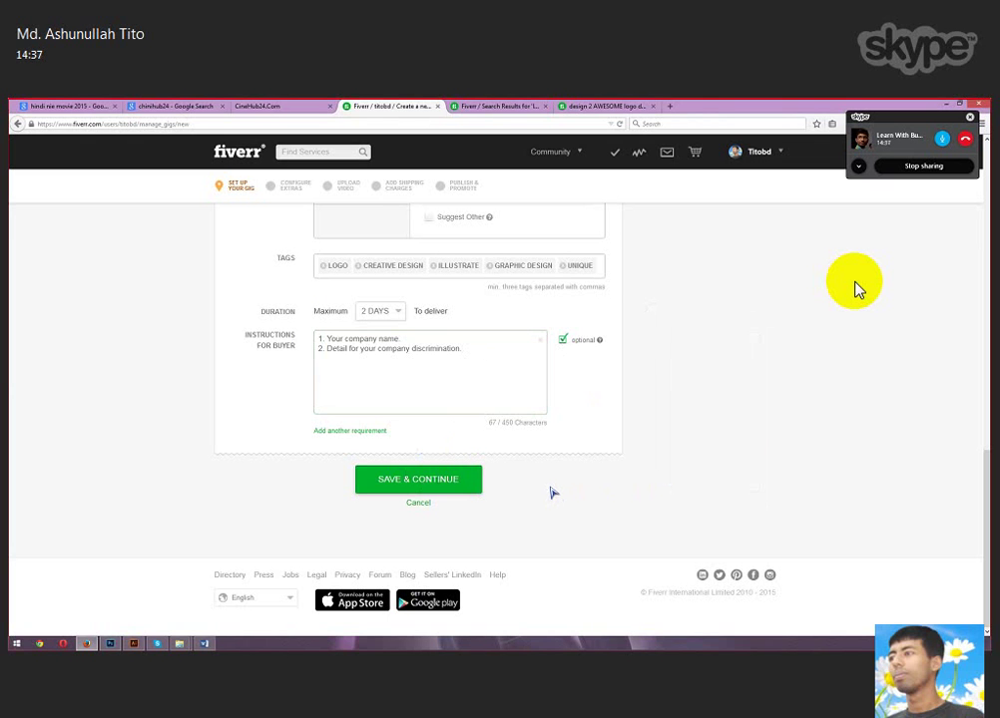
pyautogui.click(399, 481)
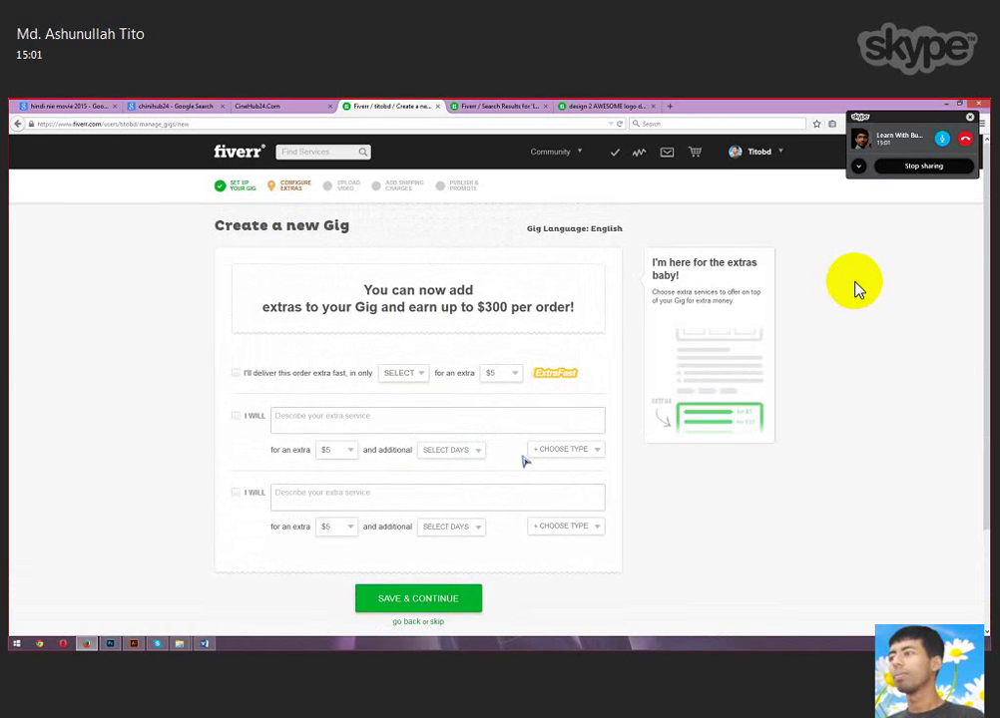
# Offer extra fast delivery in only 1 day for an extra $10.
pyautogui.scroll(-1, 428, 443)
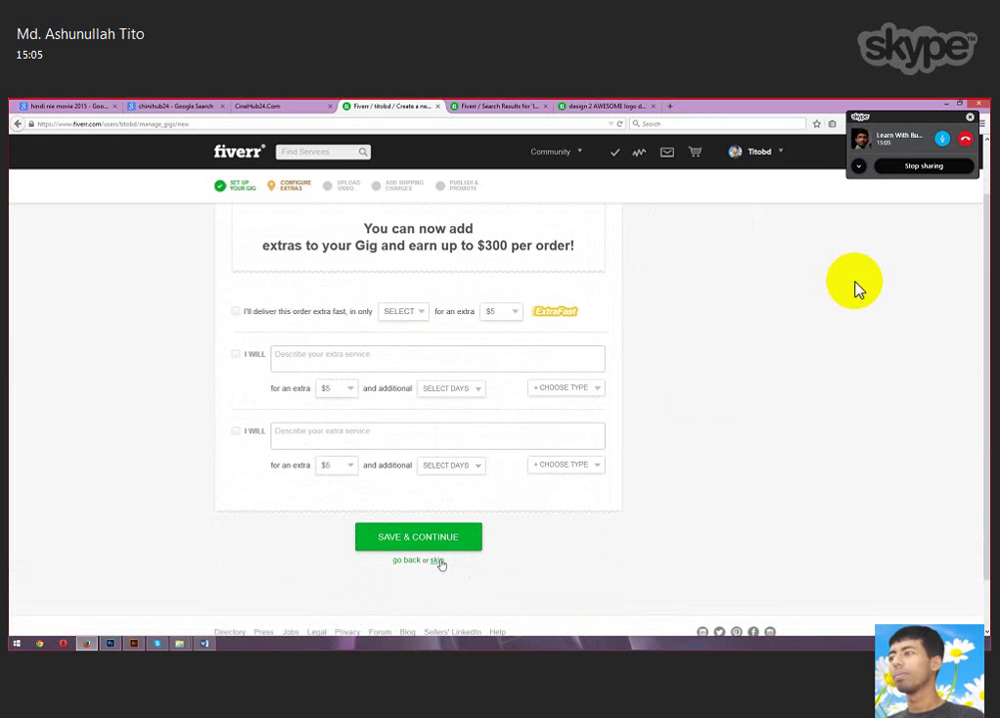
pyautogui.moveTo(448, 495)
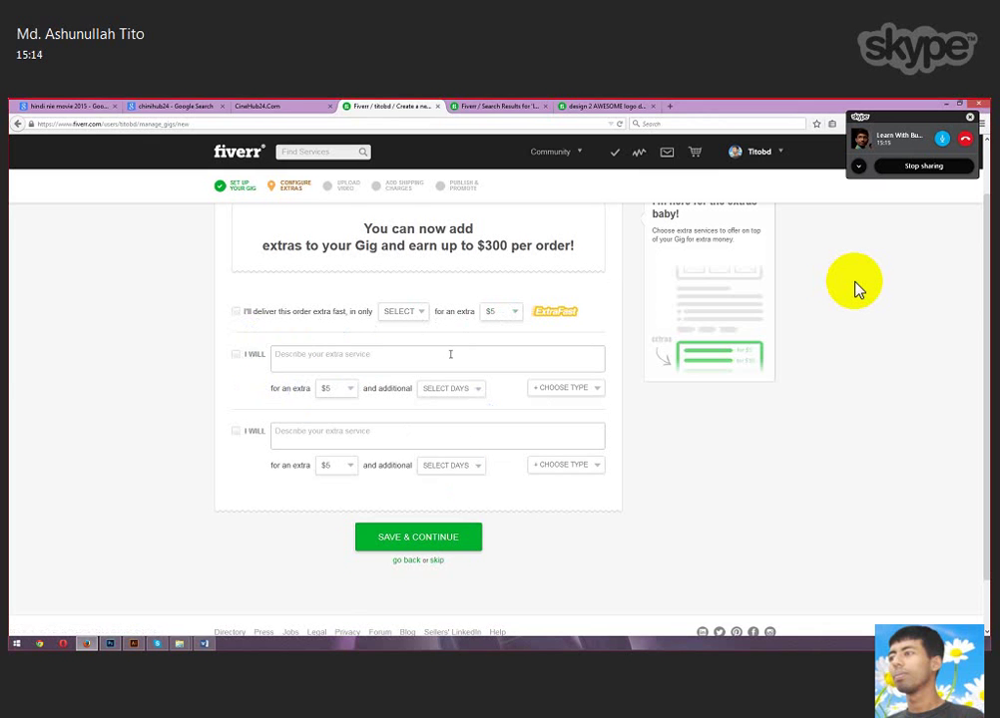
pyautogui.scroll(1, 451, 355)
pyautogui.scroll(-1, 459, 354)
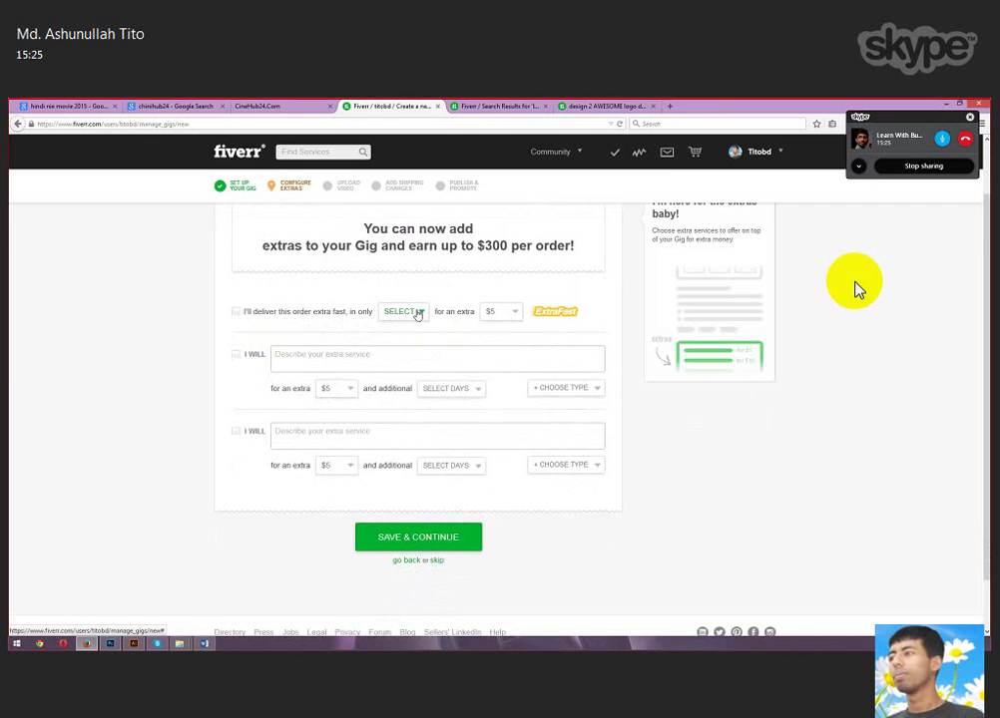
pyautogui.click(422, 314)
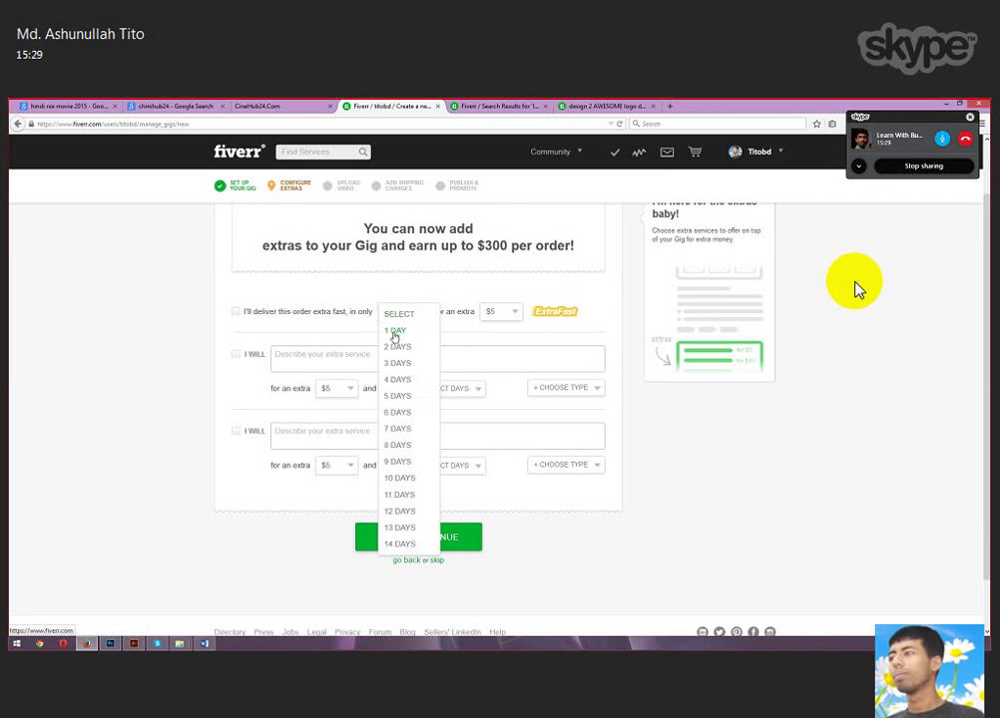
pyautogui.click(394, 332)
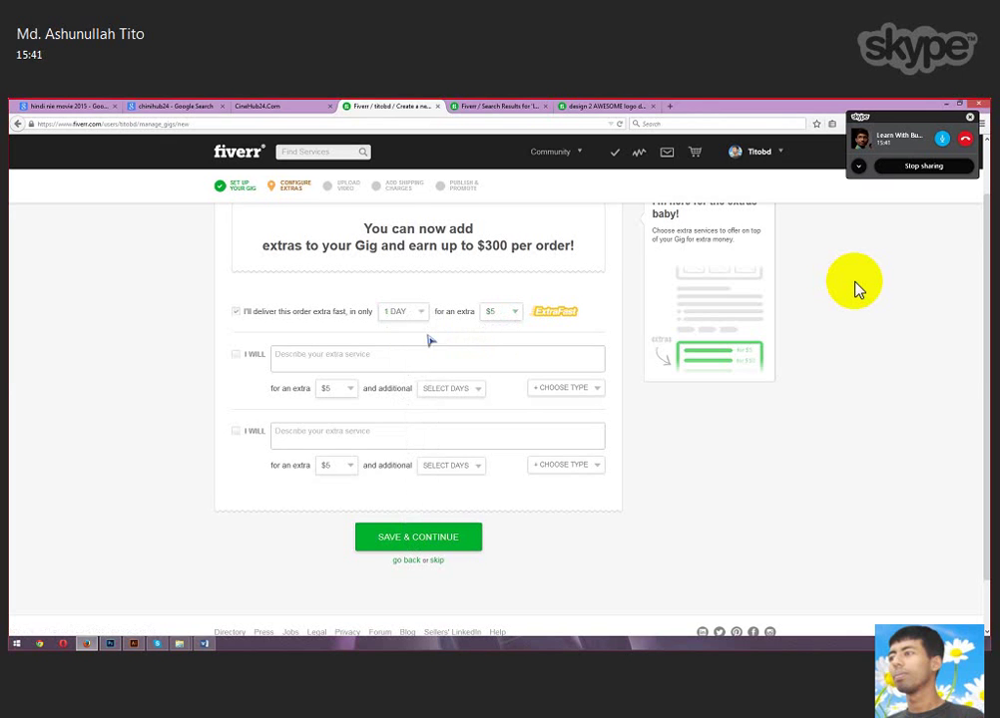
pyautogui.click(508, 318)
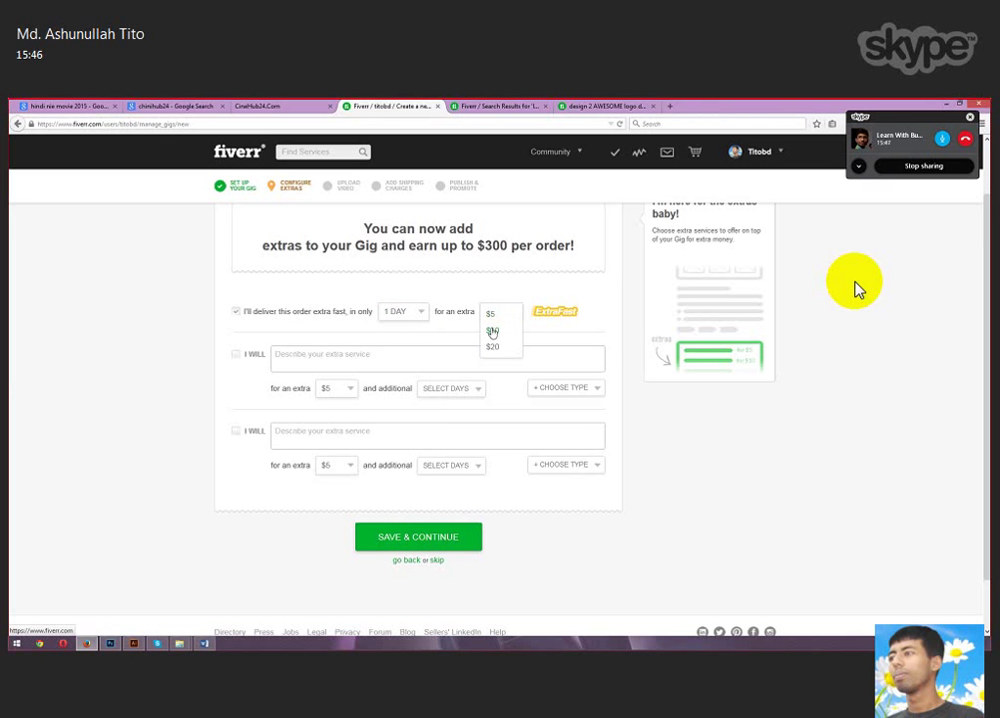
pyautogui.click(493, 330)
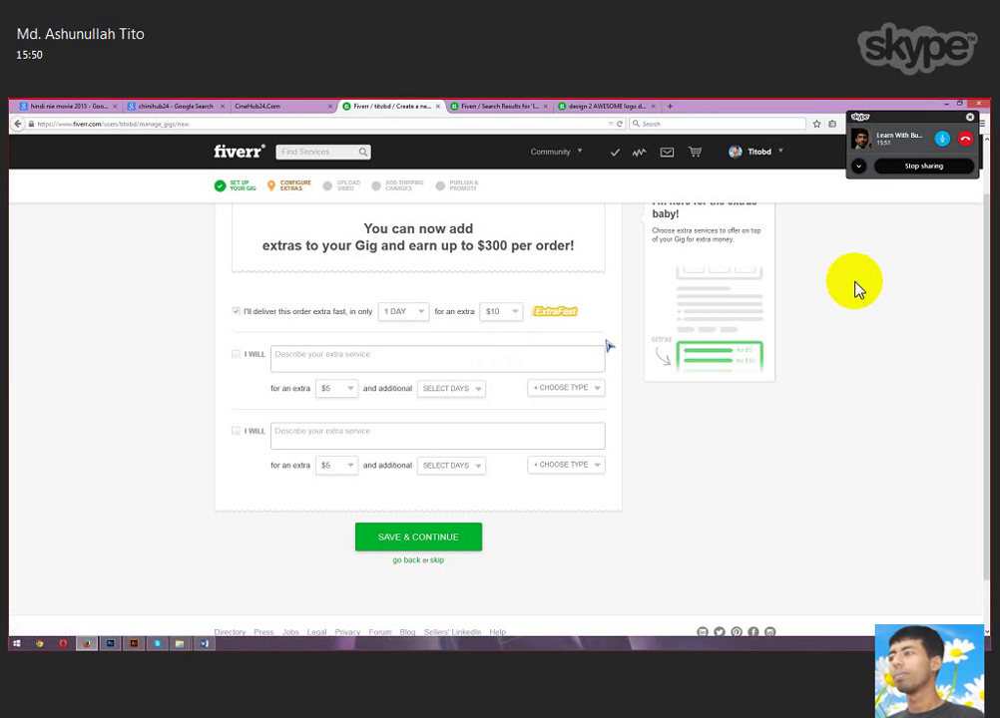
# Enable the first custom gig extra and describe it as "provide illastrator file".
pyautogui.click(236, 356)
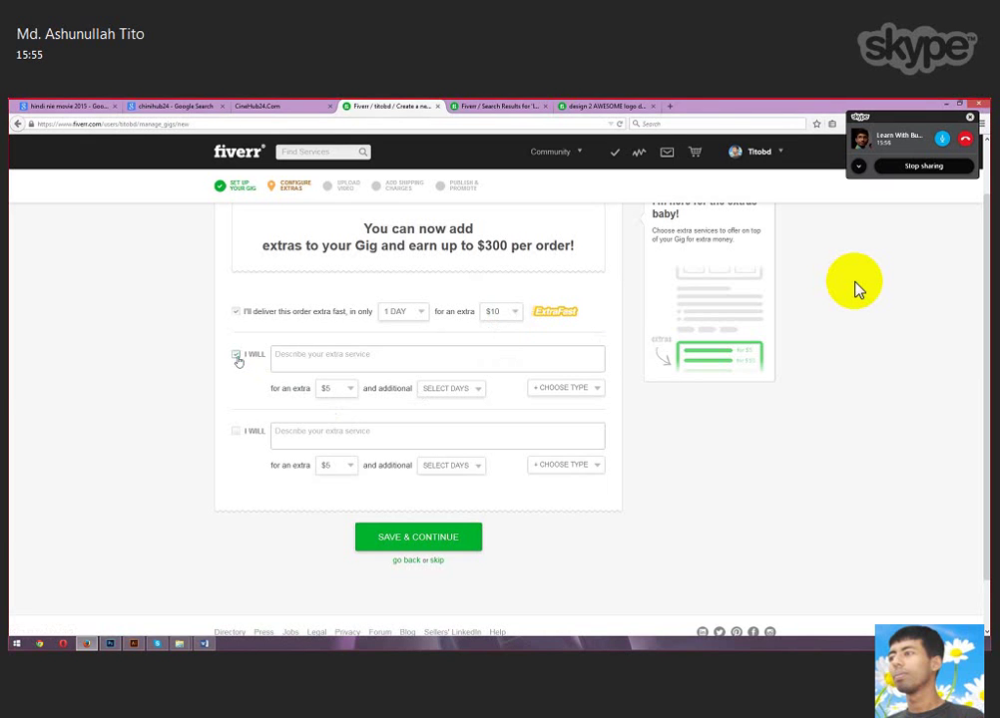
pyautogui.click(330, 359)
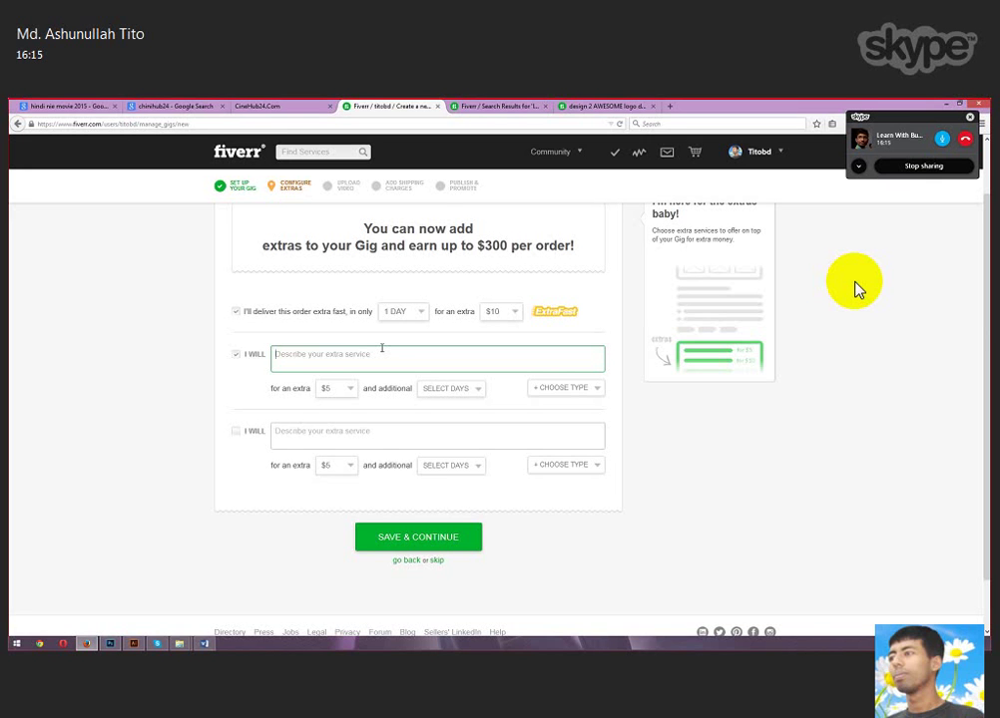
pyautogui.write('i will')
pyautogui.press('BackSpace')
pyautogui.press('BackSpace')
pyautogui.press('BackSpace')
pyautogui.press('BackSpace')
pyautogui.press('BackSpace')
pyautogui.press('BackSpace')
pyautogui.write('provide illastrator file')
pyautogui.write('for extra 5$')
pyautogui.press('BackSpace')
pyautogui.press('BackSpace')
pyautogui.press('BackSpace')
pyautogui.press('BackSpace')
pyautogui.press('BackSpace')
pyautogui.press('BackSpace')
pyautogui.press('BackSpace')
pyautogui.press('BackSpace')
pyautogui.press('BackSpace')
pyautogui.press('BackSpace')
pyautogui.press('BackSpace')
pyautogui.press('BackSpace')
pyautogui.press('BackSpace')
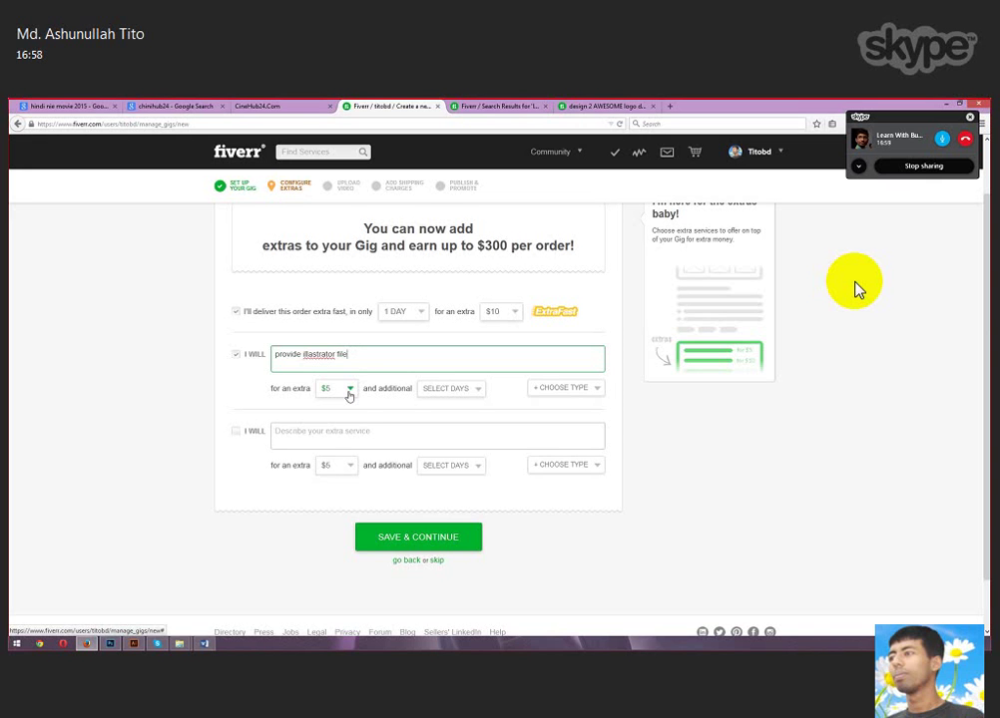
# Offer the first custom extra for $5 with 1 additional day and set its type to Deal Package.
pyautogui.click(348, 390)
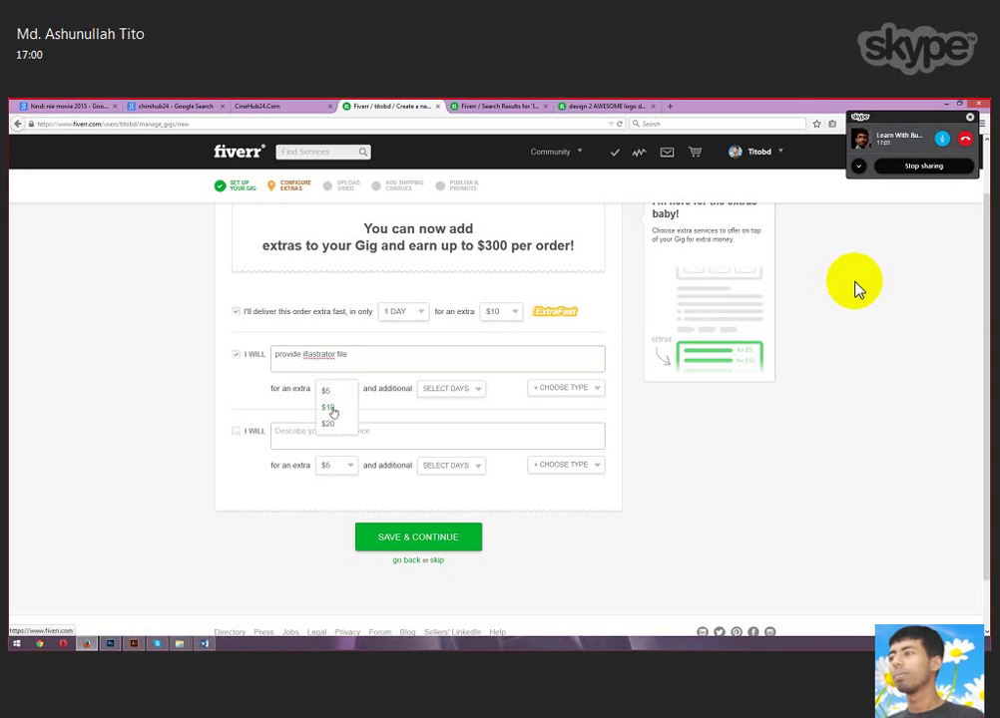
pyautogui.click(457, 391)
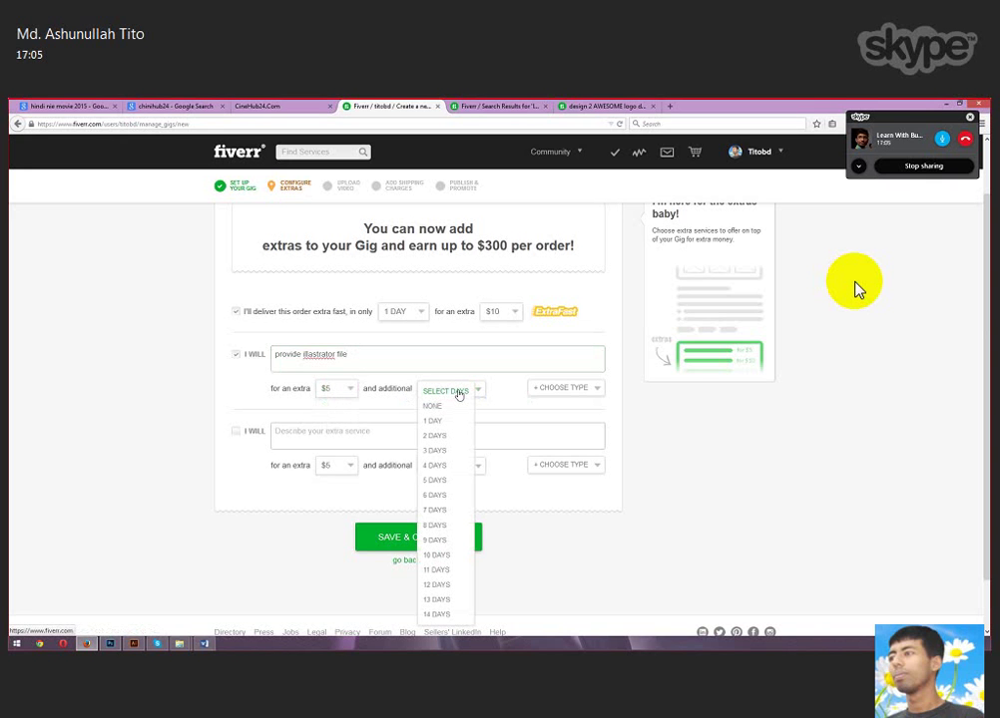
pyautogui.click(483, 389)
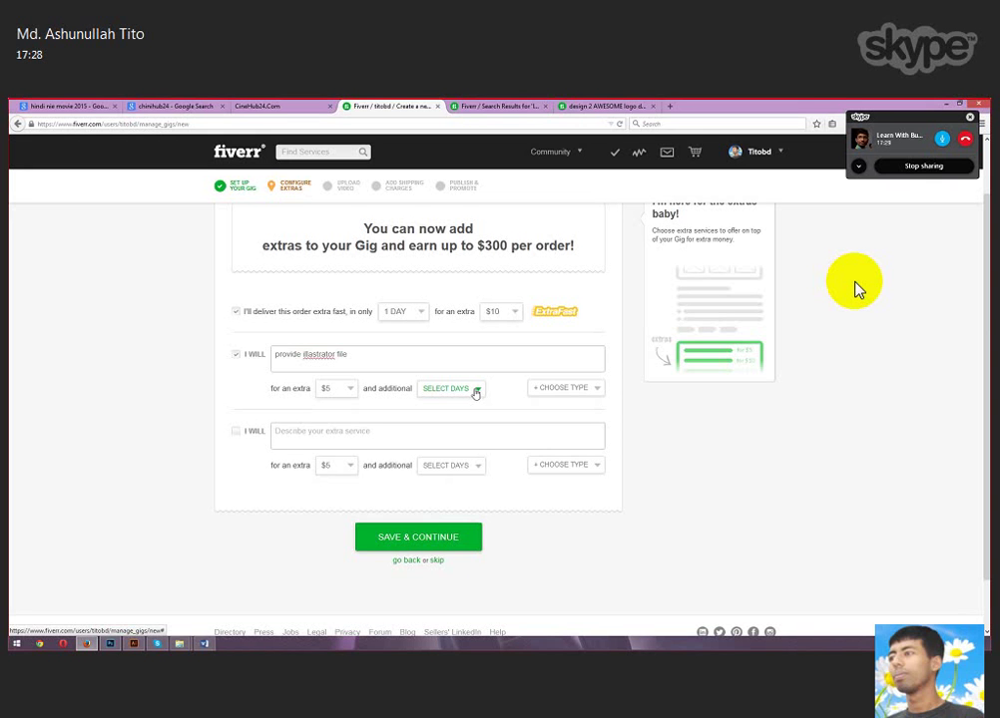
pyautogui.click(476, 392)
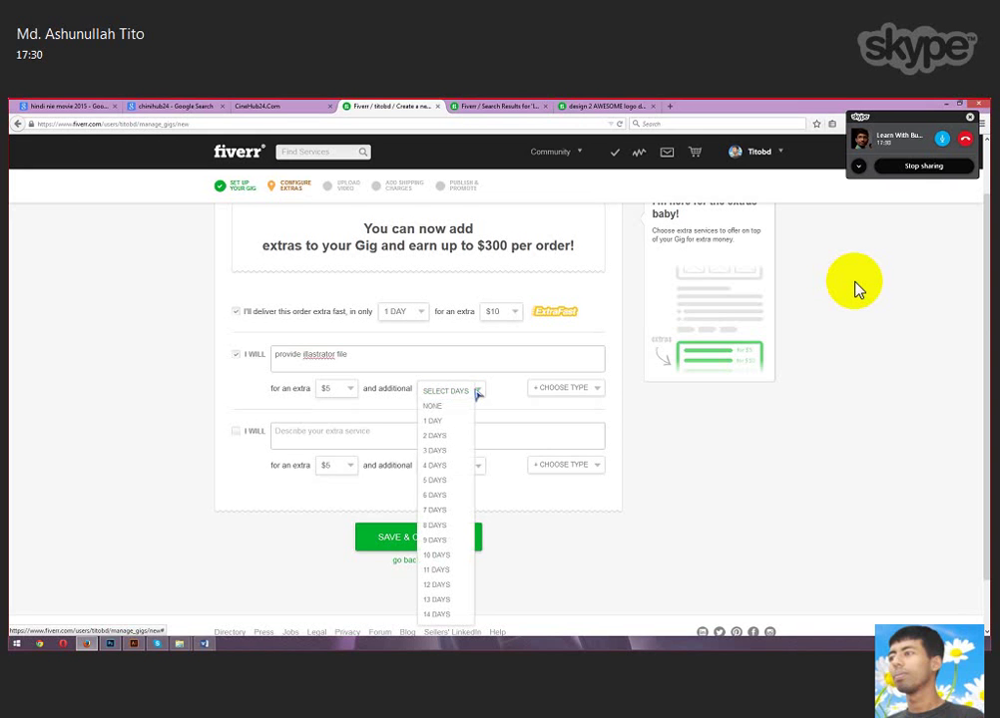
pyautogui.click(446, 419)
pyautogui.click(597, 391)
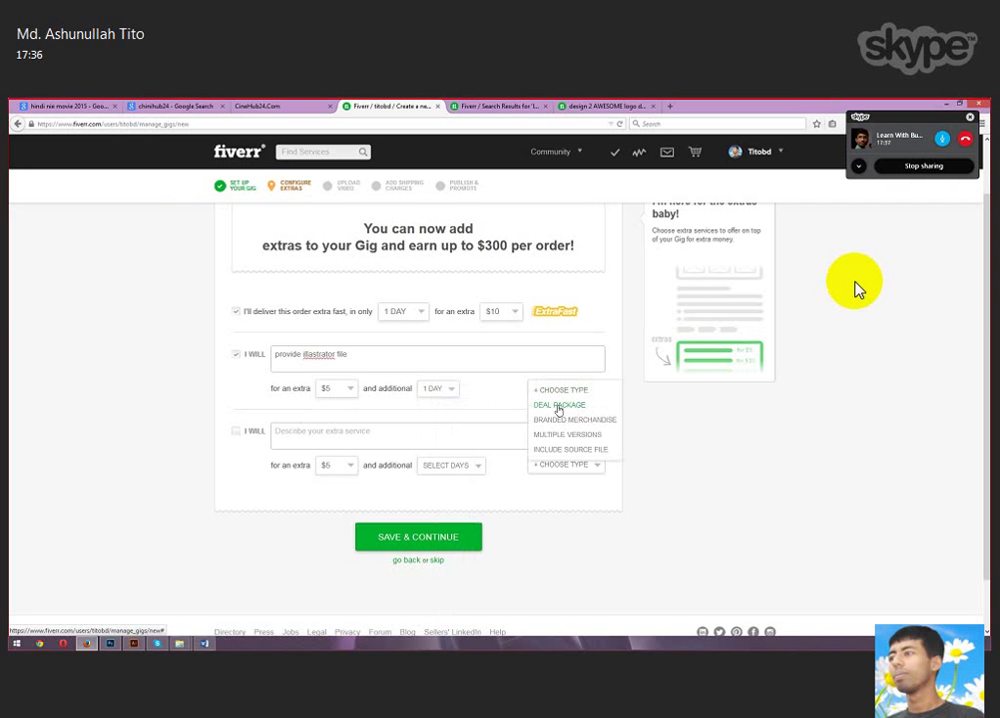
pyautogui.click(561, 406)
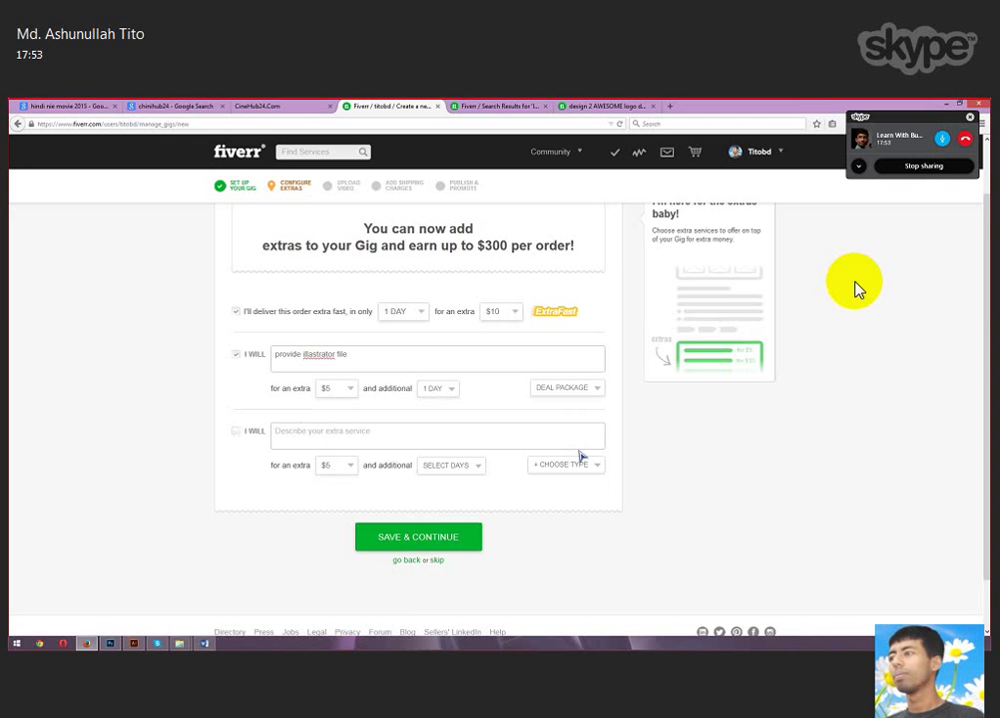
pyautogui.scroll(-2, 581, 457)
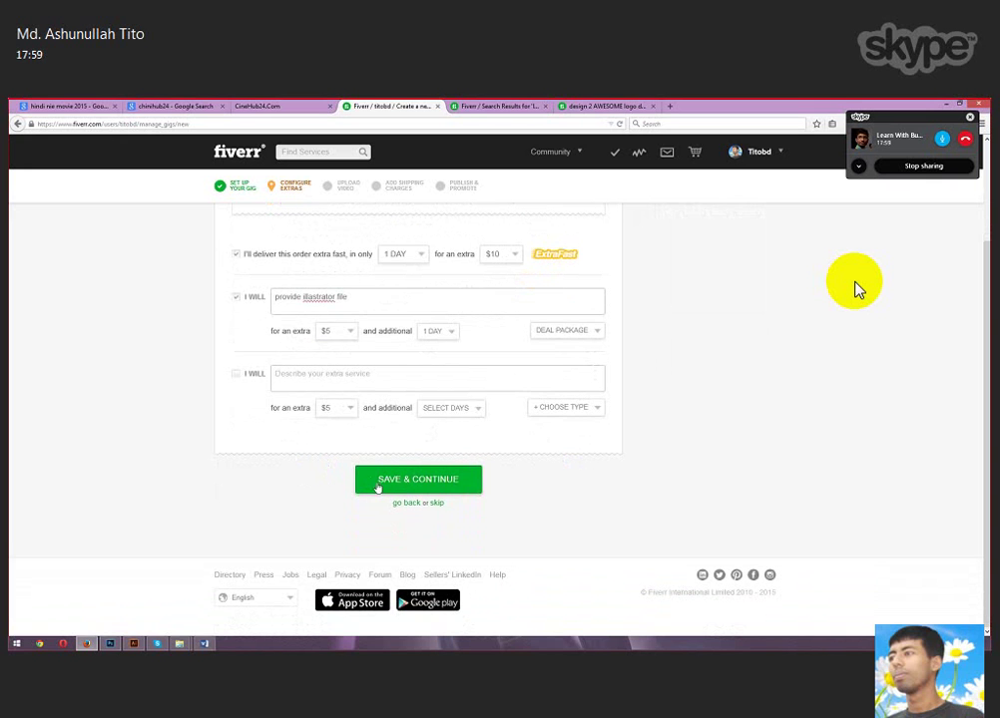
pyautogui.click(235, 378)
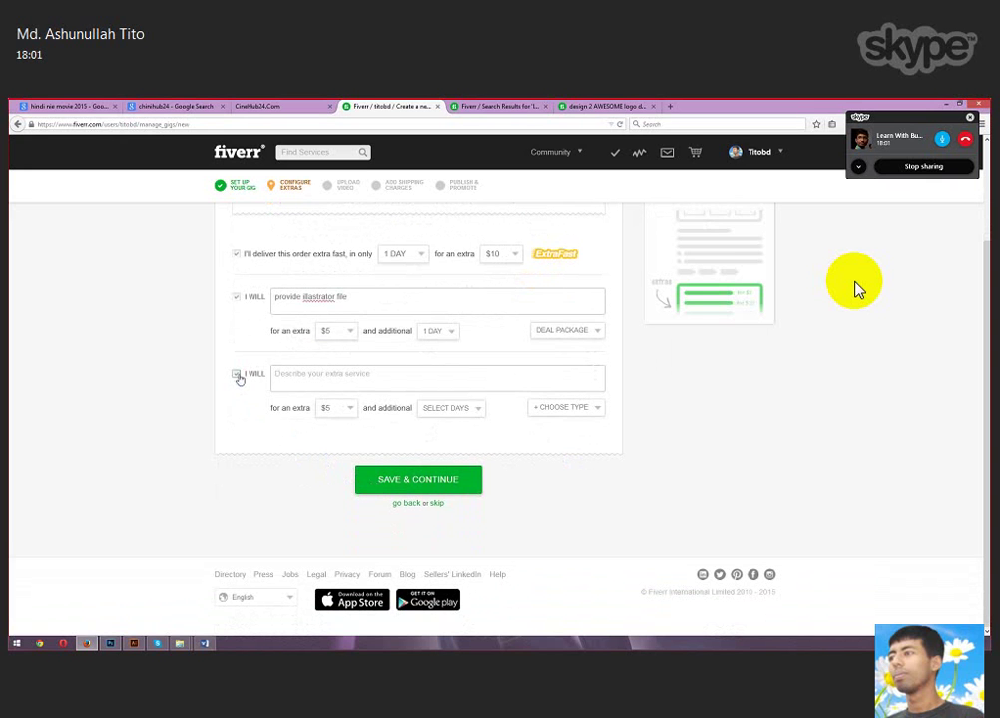
pyautogui.click(287, 376)
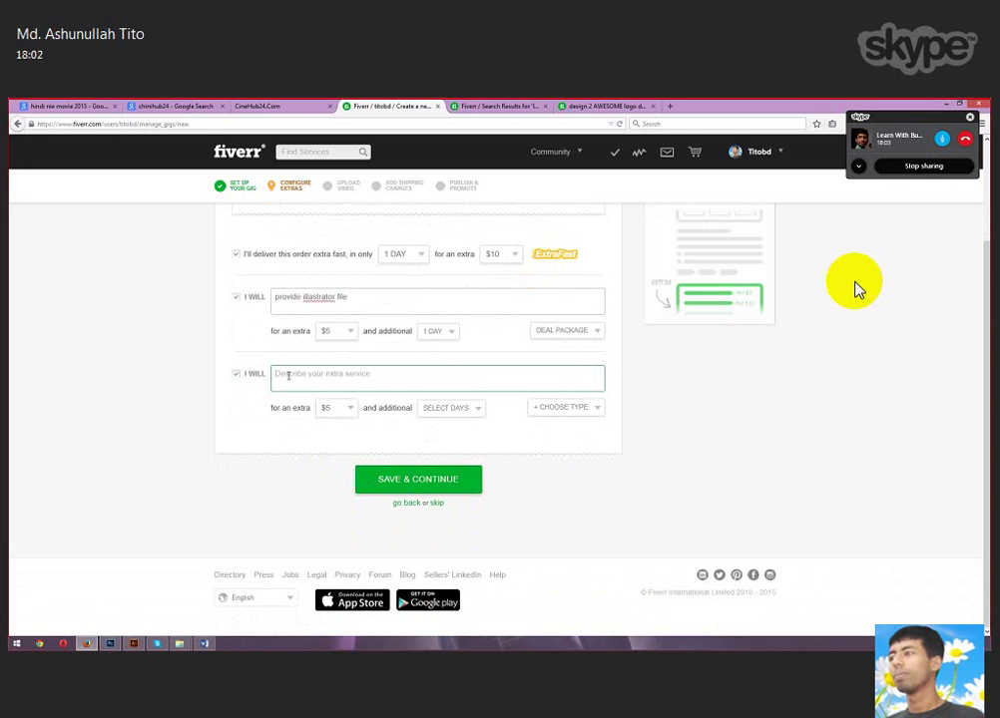
pyautogui.click(236, 376)
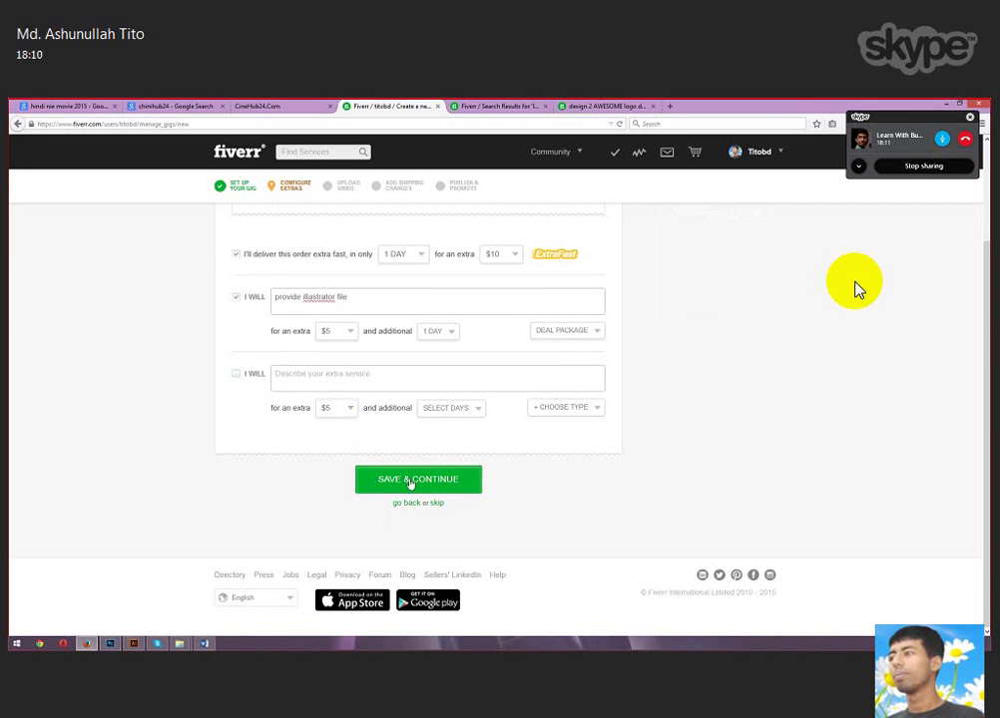
# Save the gig extras and proceed to the publishing stage without a video or shipping charges.
pyautogui.click(409, 483)
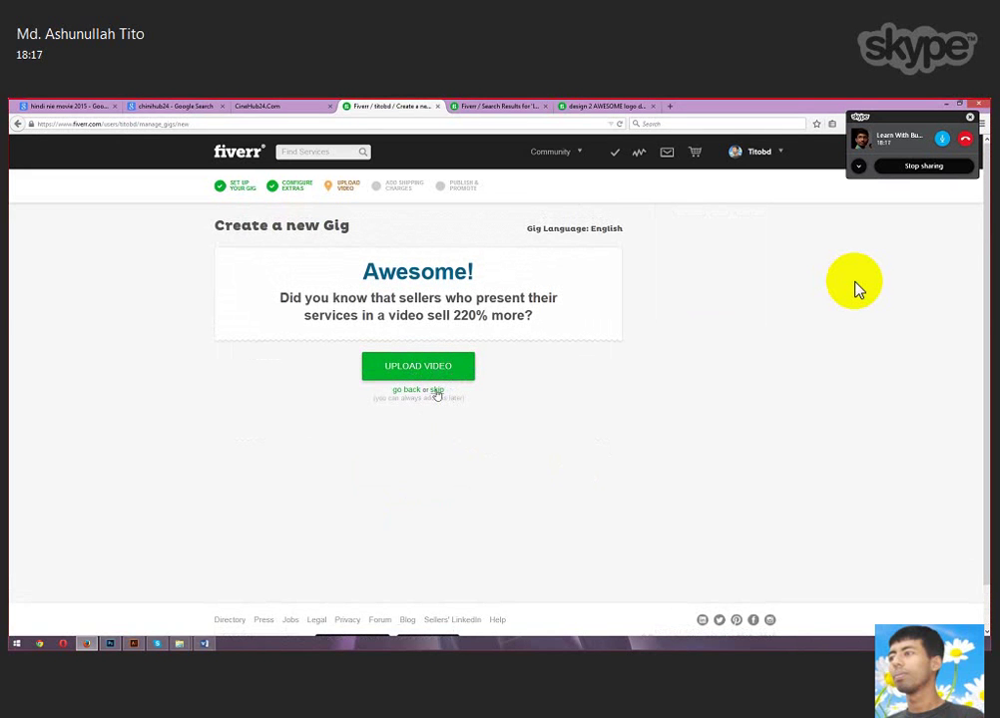
pyautogui.click(436, 391)
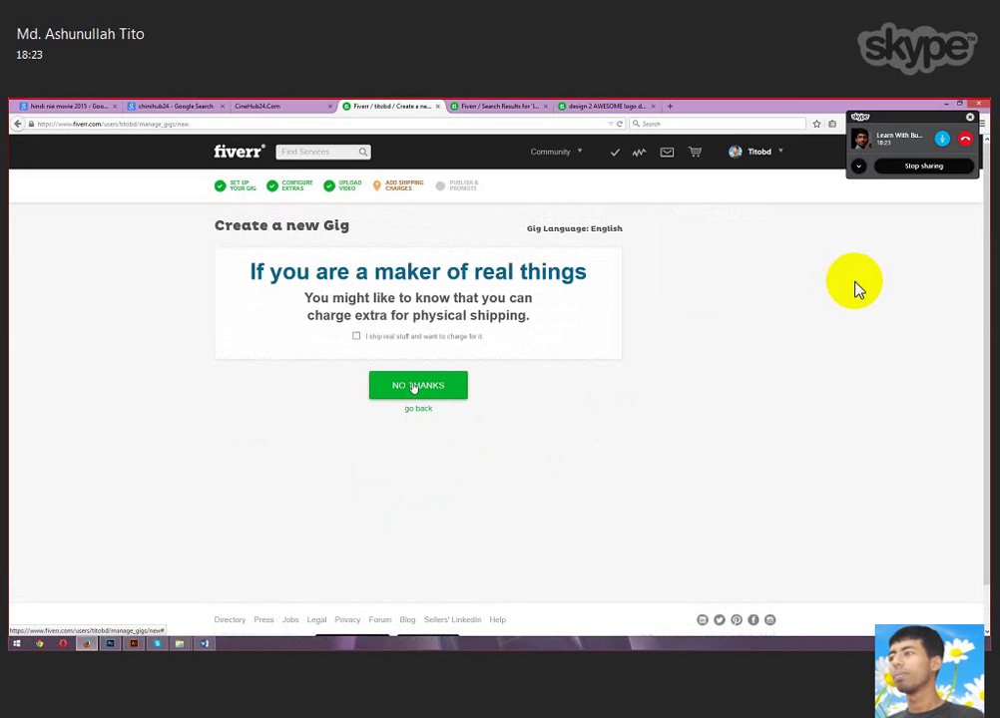
pyautogui.click(414, 387)
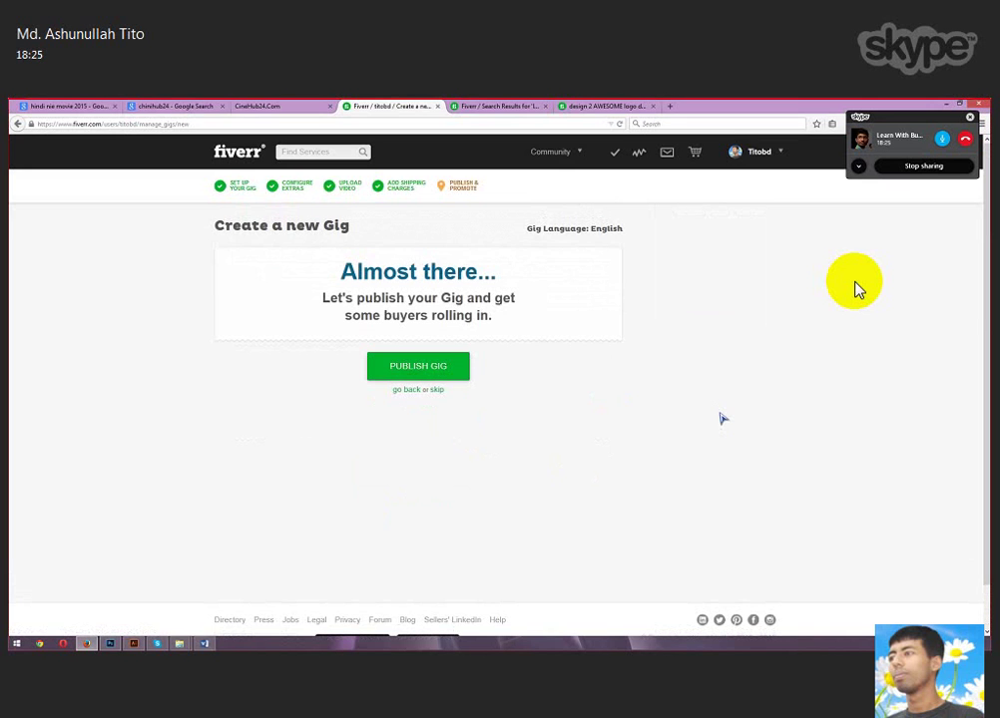
# Publish the gig and finish the creation process without sharing it.
pyautogui.click(418, 367)
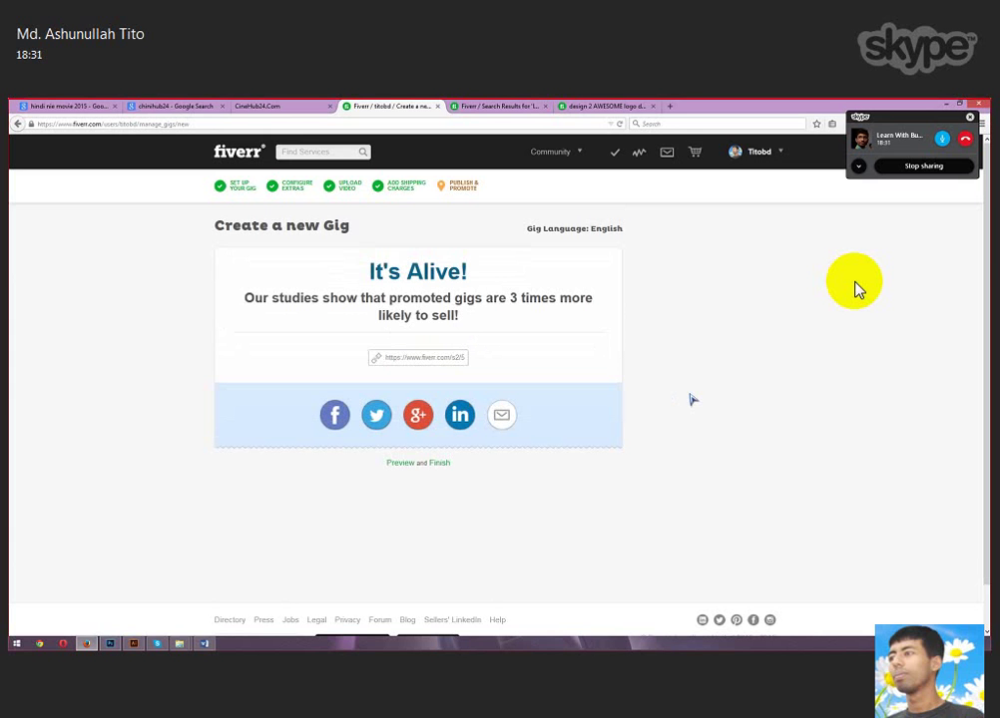
pyautogui.click(442, 464)
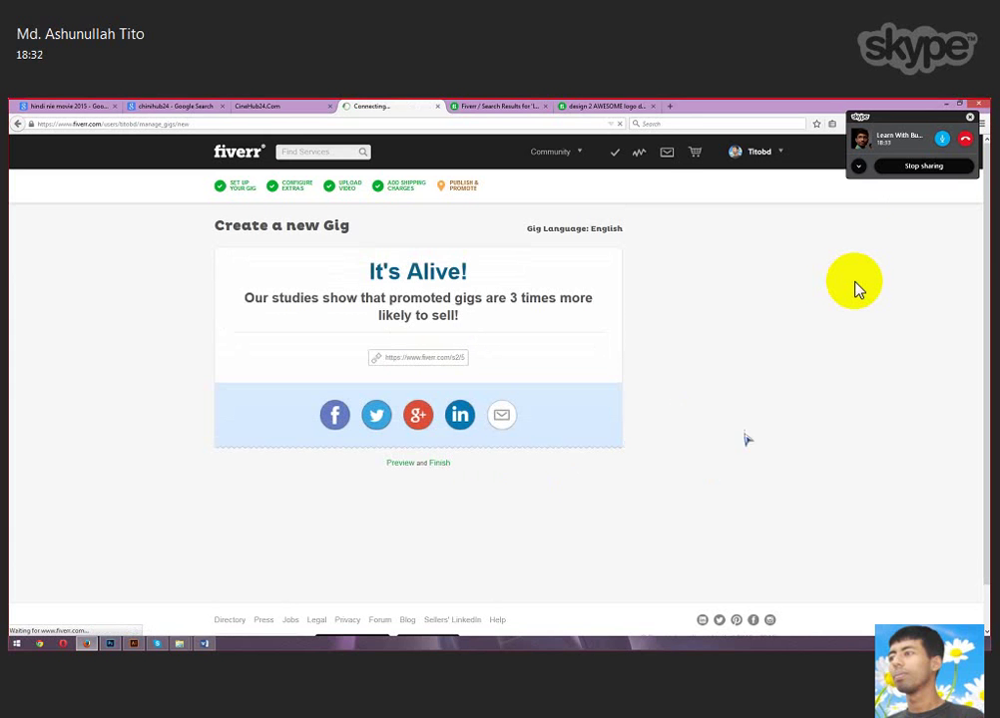
# View the seller's own profile with its listed gigs, then open the web Download Button gig's page.
pyautogui.moveTo(755, 161)
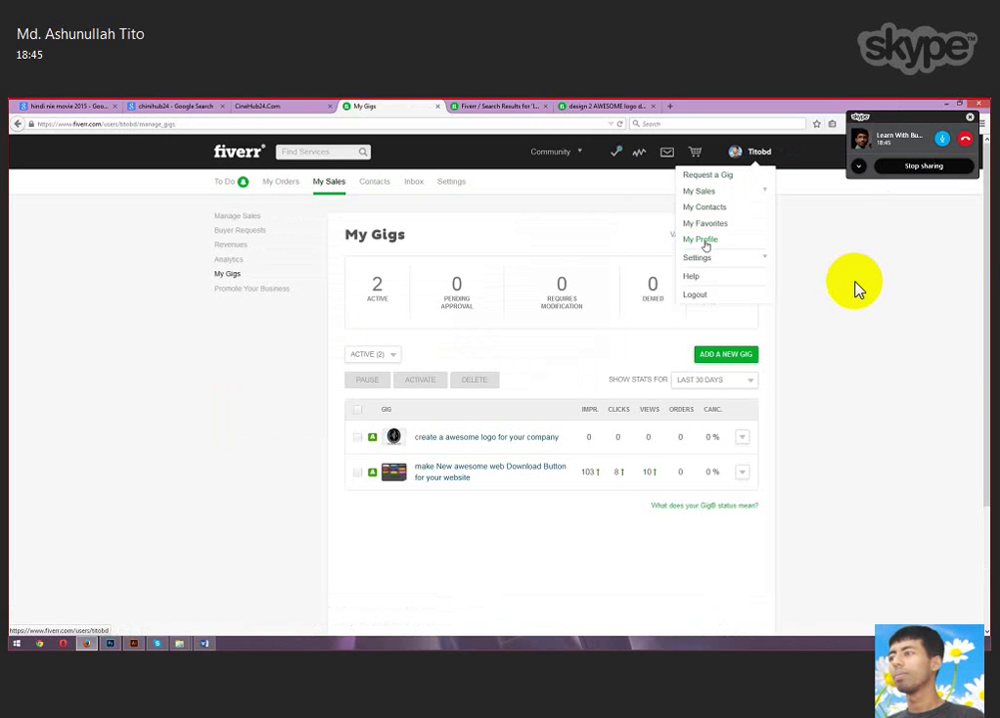
pyautogui.click(702, 241)
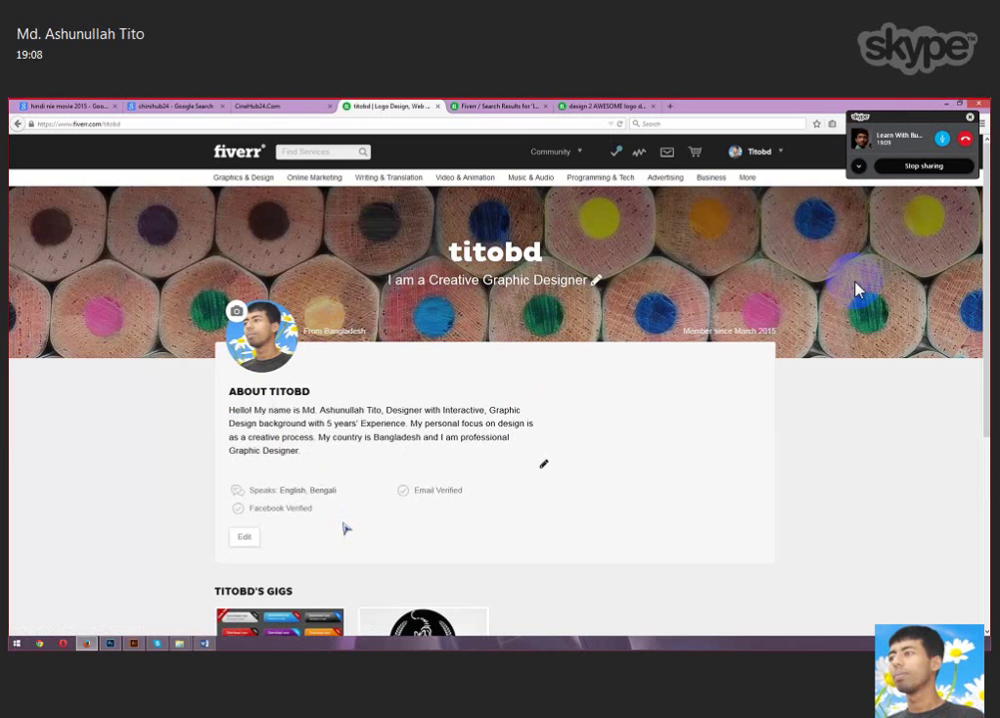
pyautogui.scroll(-1, 429, 531)
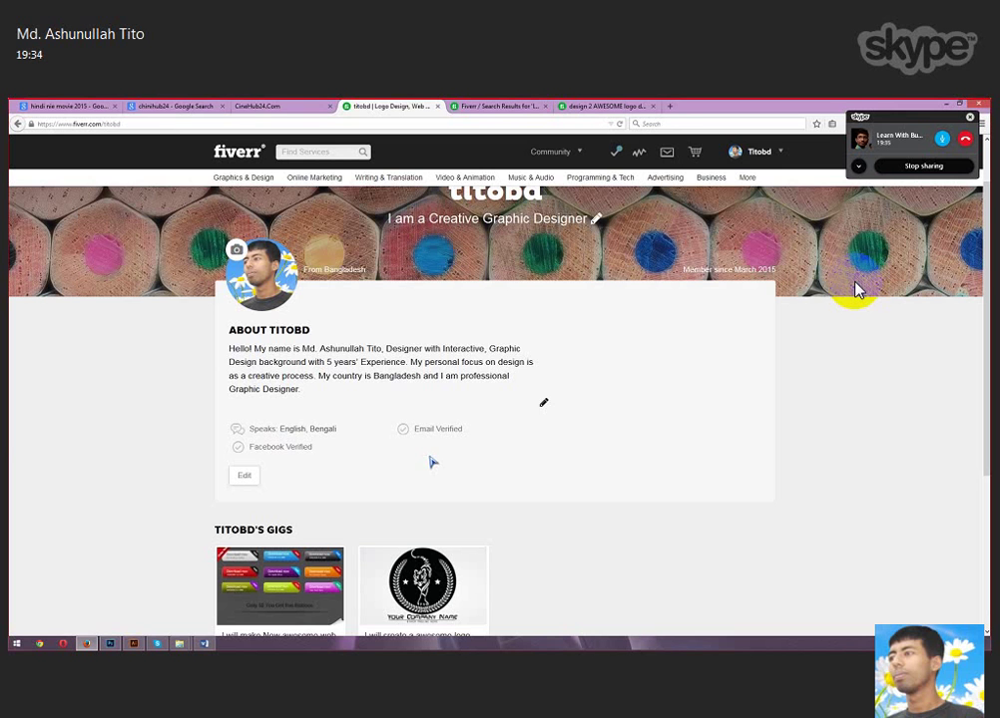
pyautogui.scroll(-1, 854, 289)
pyautogui.scroll(-1, 854, 289)
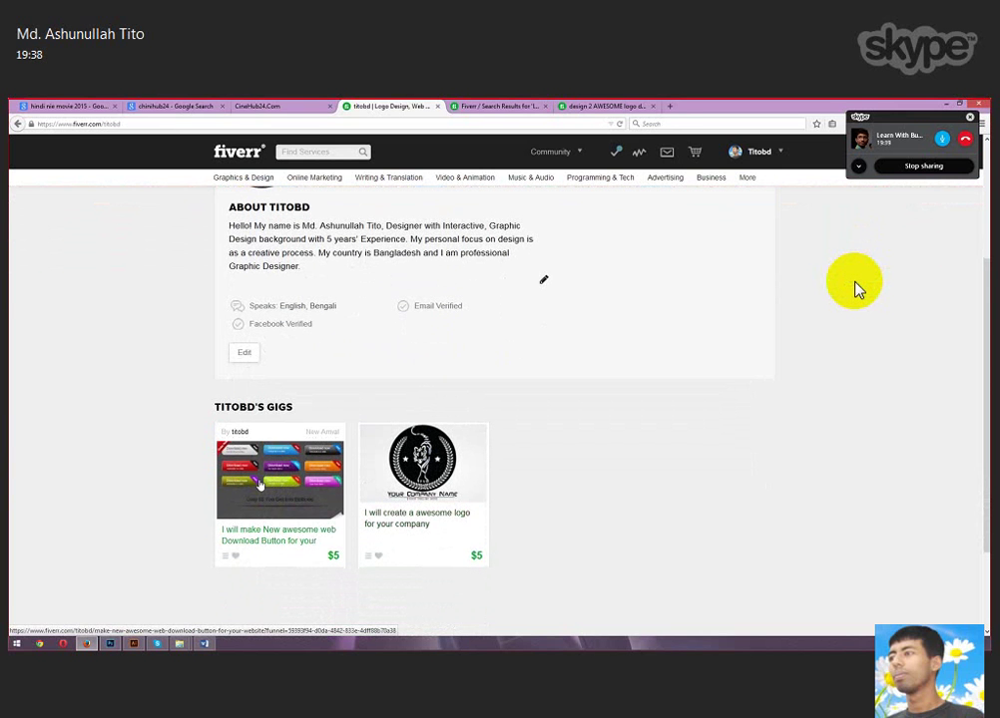
pyautogui.click(257, 485)
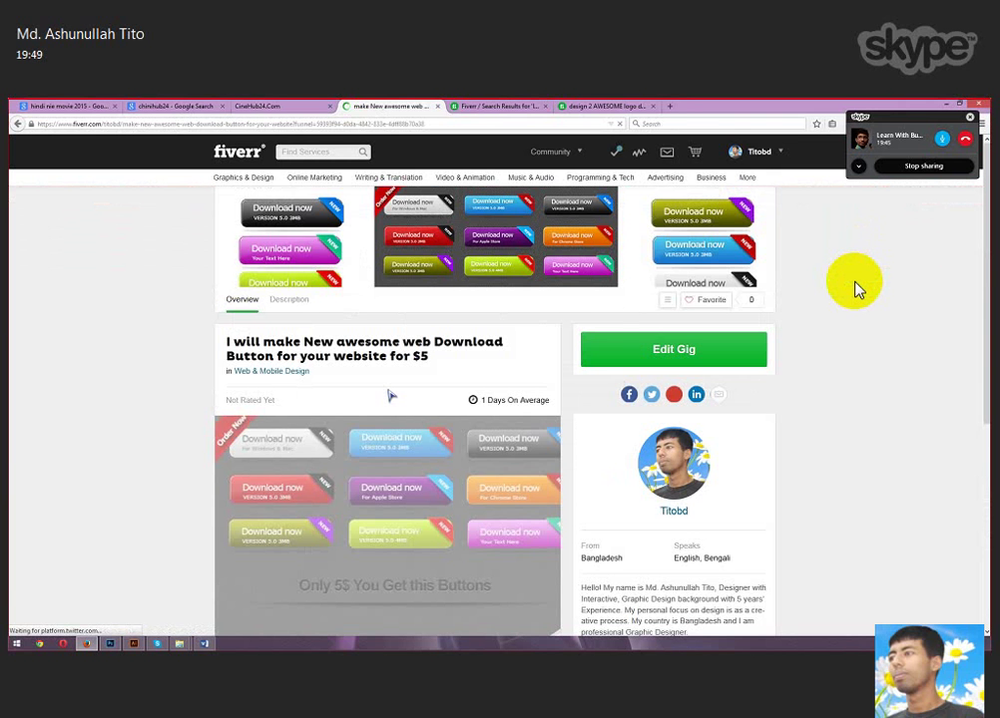
pyautogui.scroll(-1, 391, 397)
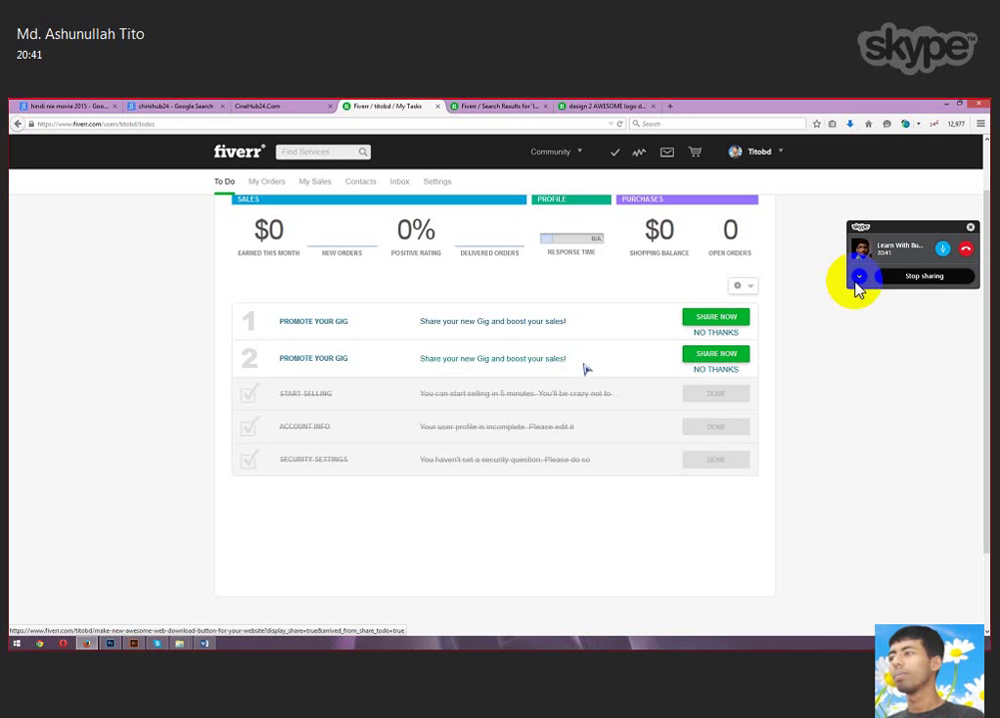
pyautogui.scroll(2, 539, 364)
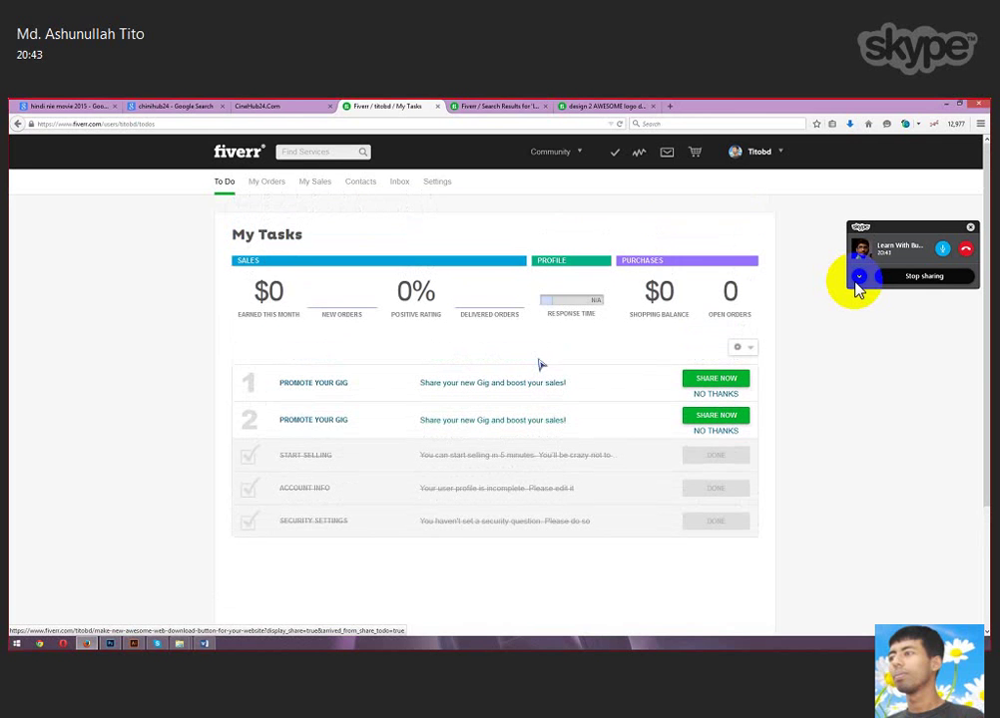
pyautogui.moveTo(756, 153)
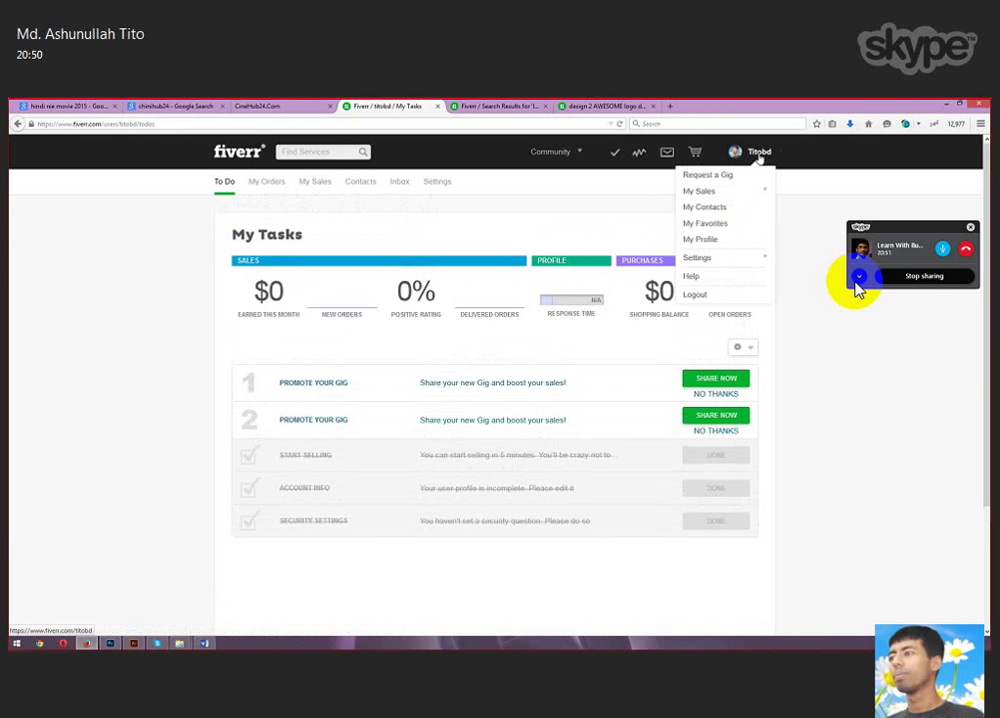
pyautogui.click(757, 261)
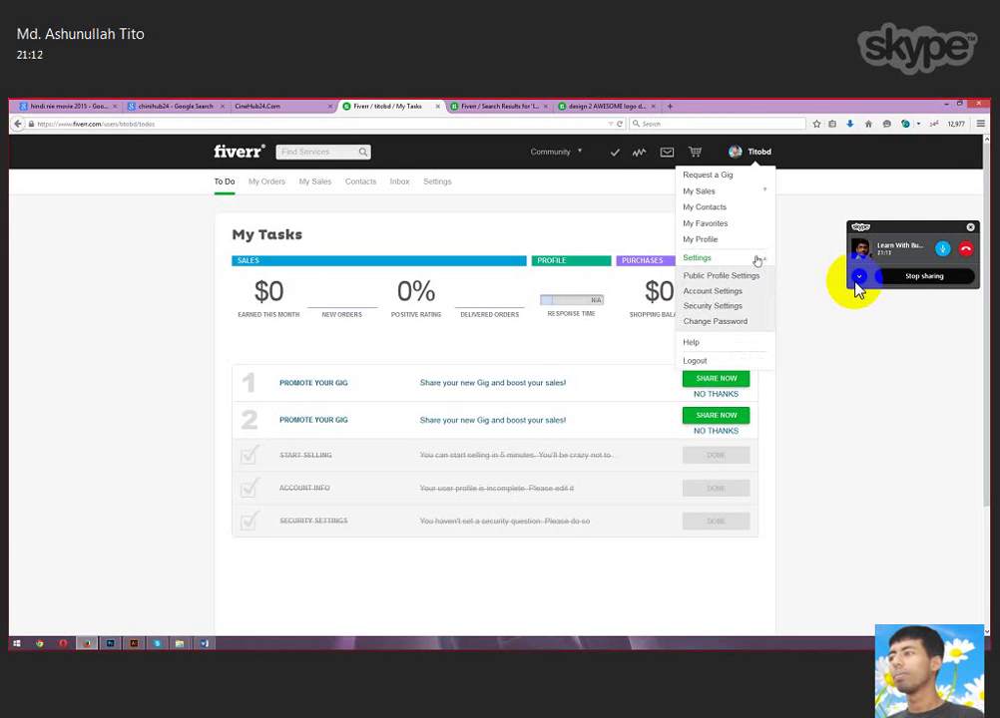
pyautogui.click(758, 260)
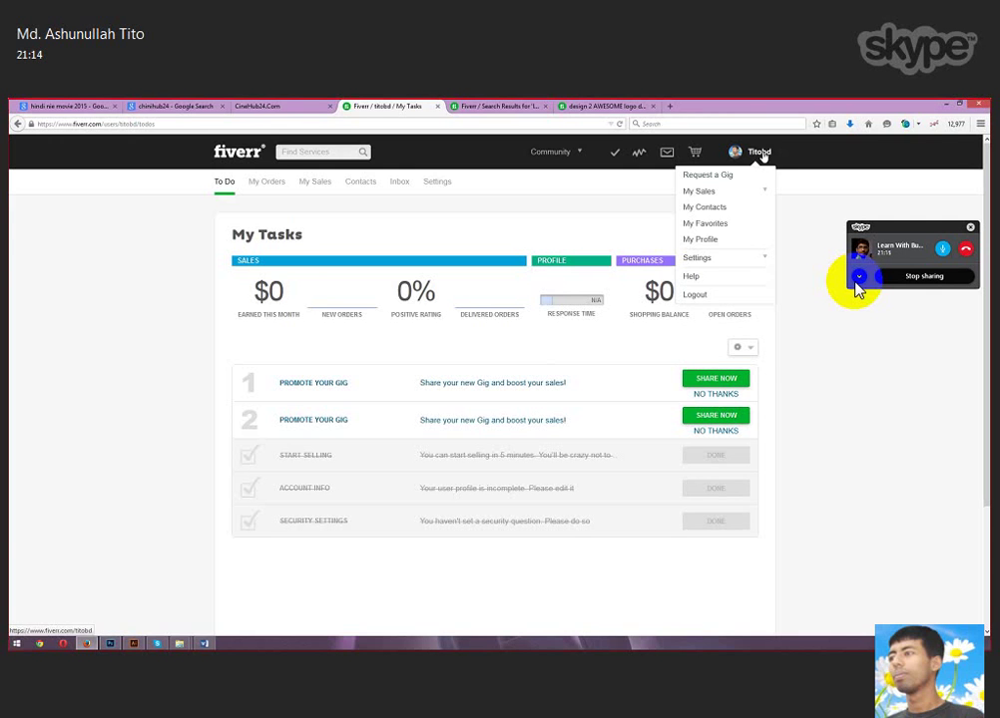
pyautogui.click(763, 191)
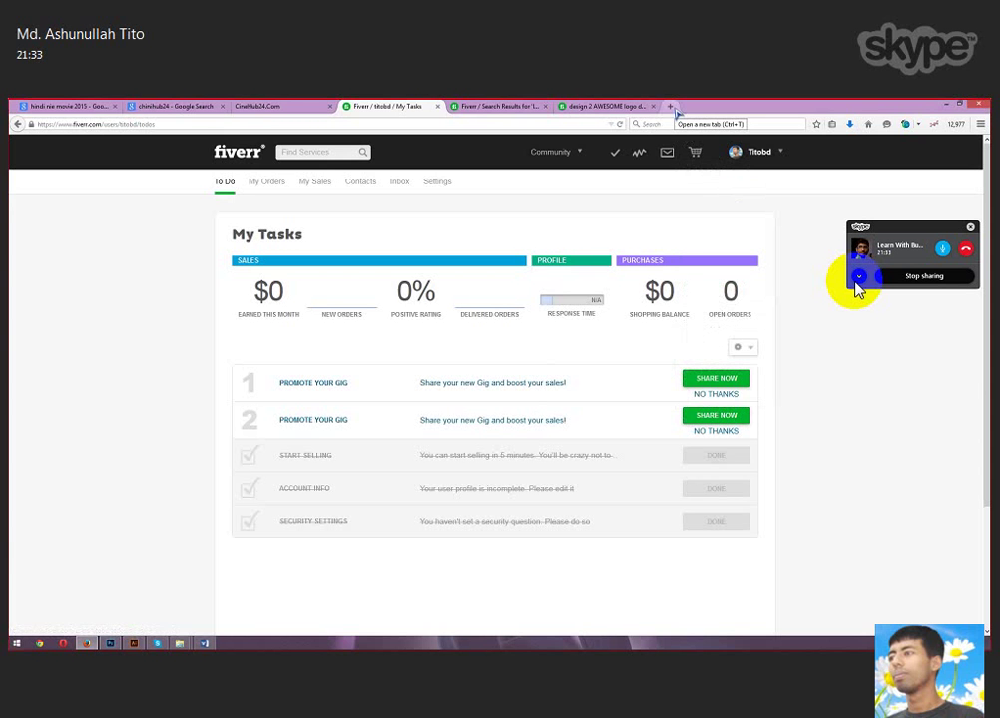
# Open YouTube in a new browser tab and search for "fiver gig problem bangladesh".
pyautogui.click(671, 106)
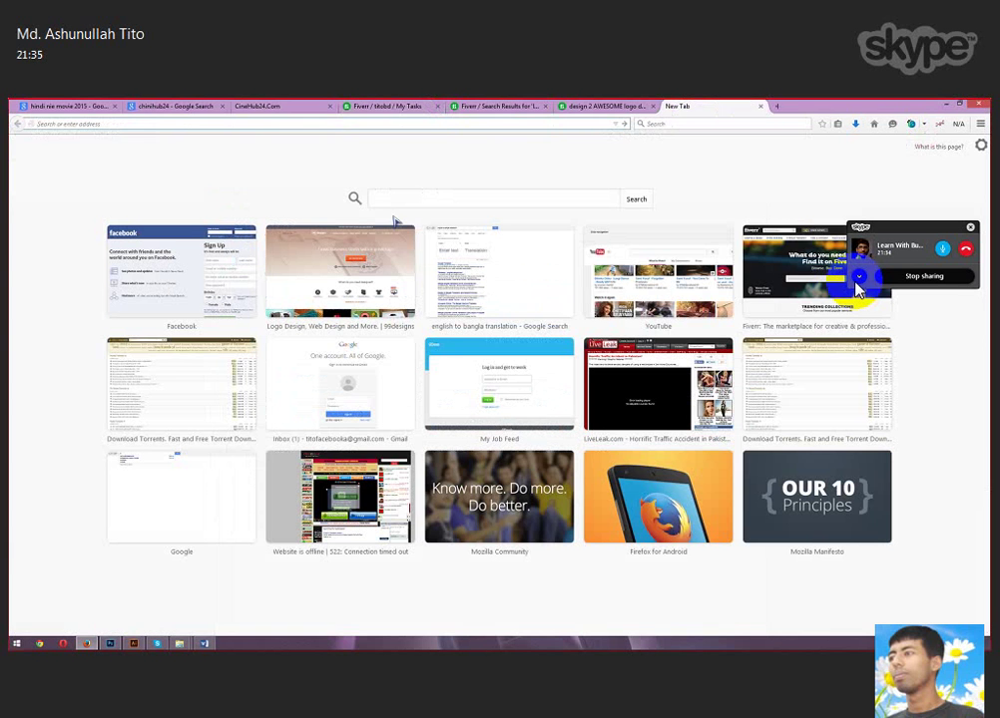
pyautogui.click(643, 272)
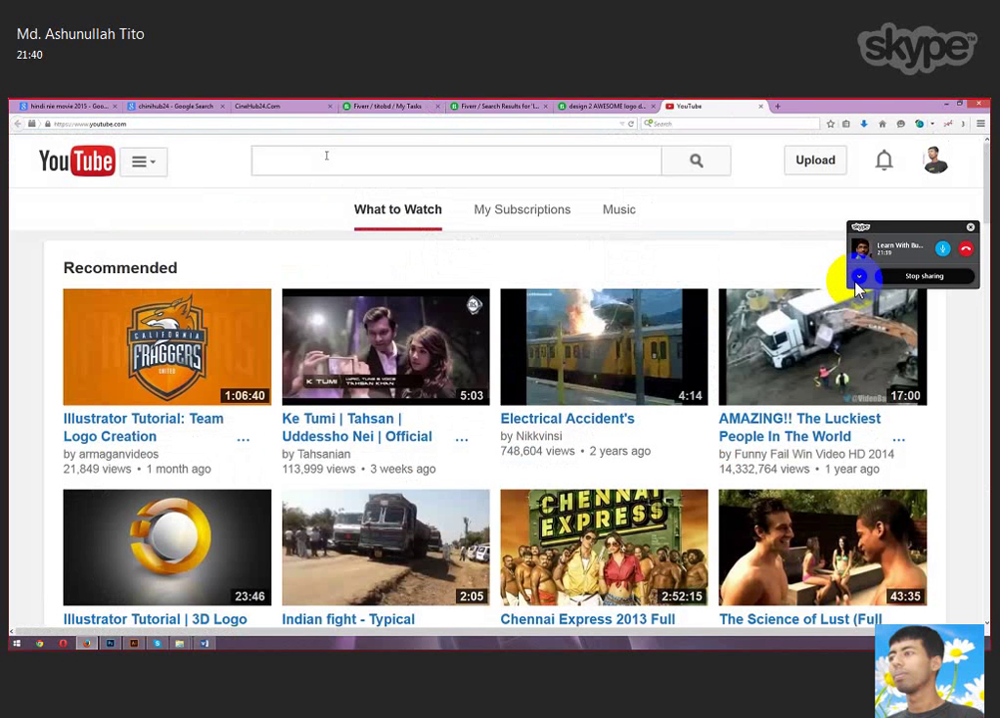
pyautogui.click(326, 155)
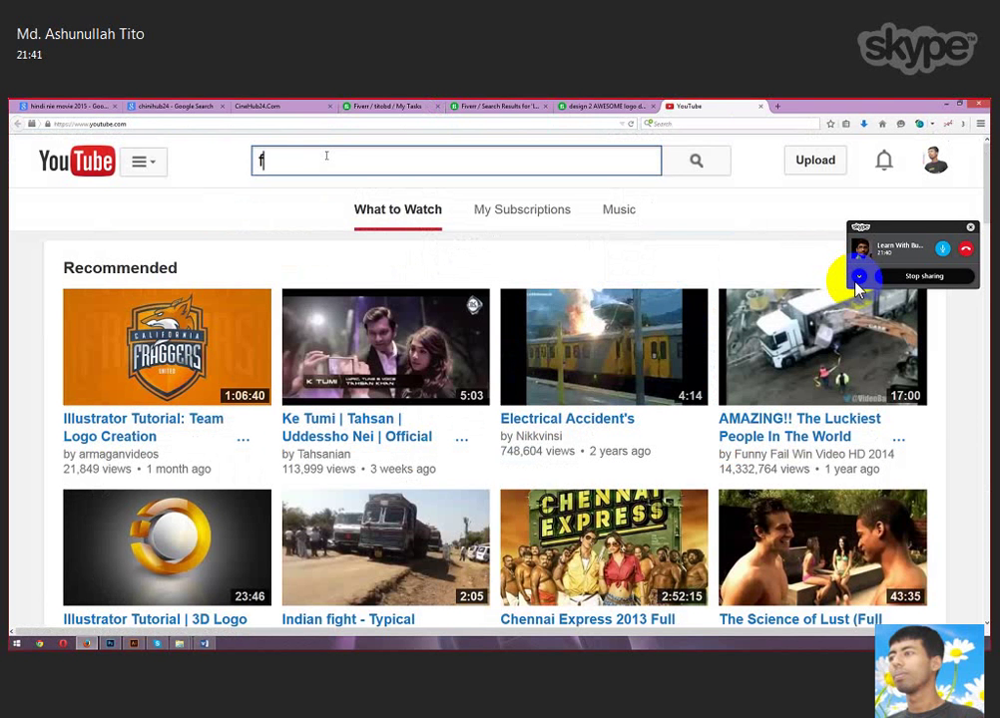
pyautogui.write('fiver')
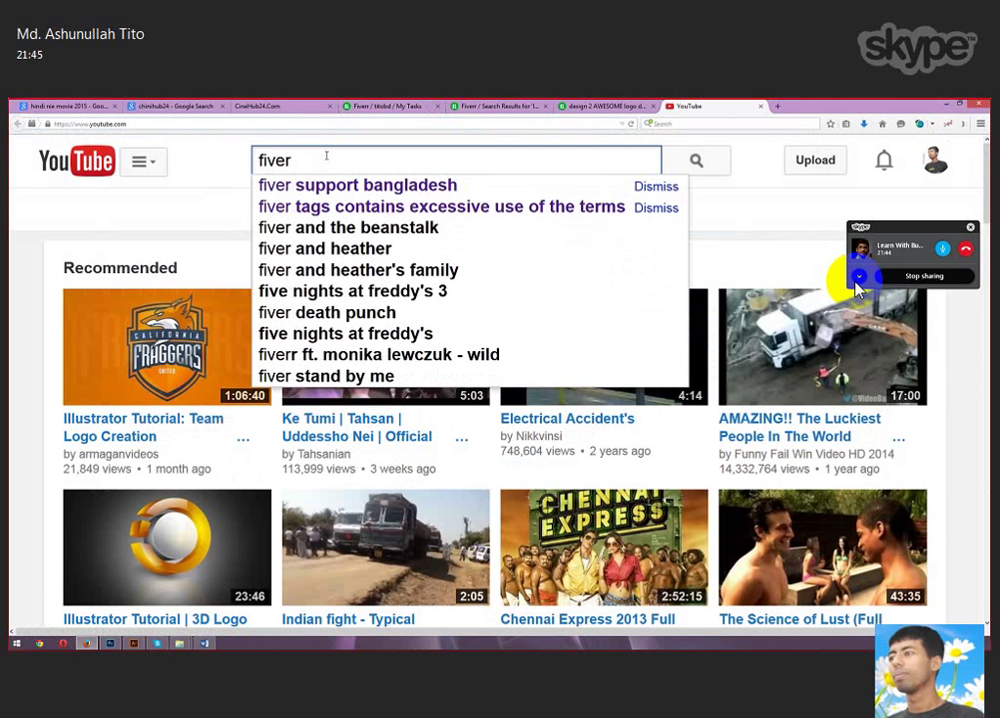
pyautogui.write(' gi')
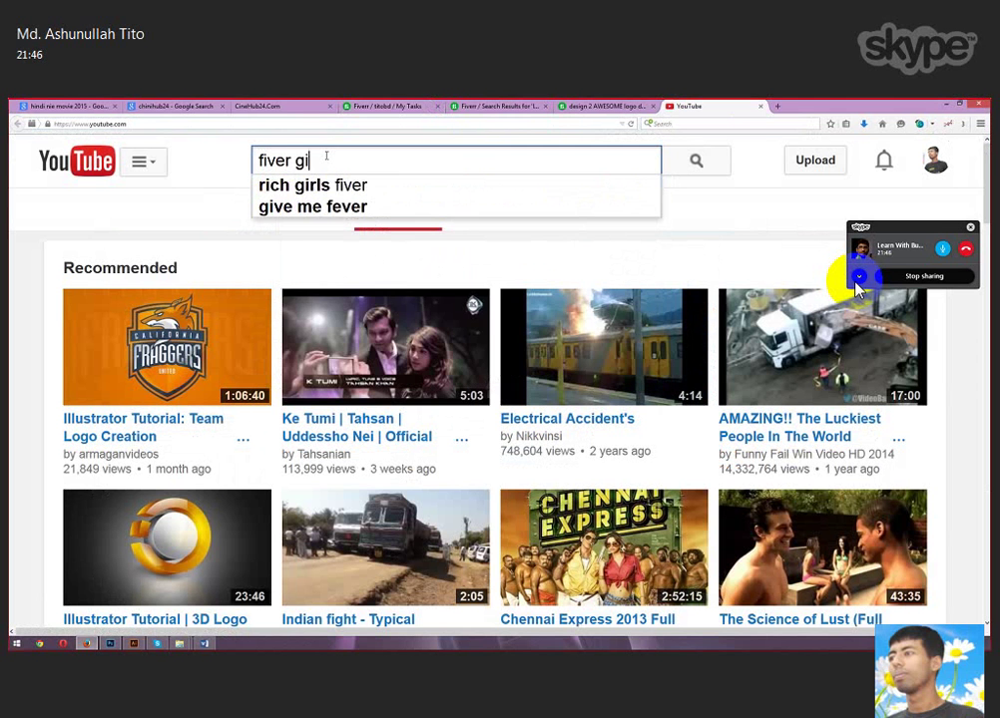
pyautogui.write('g')
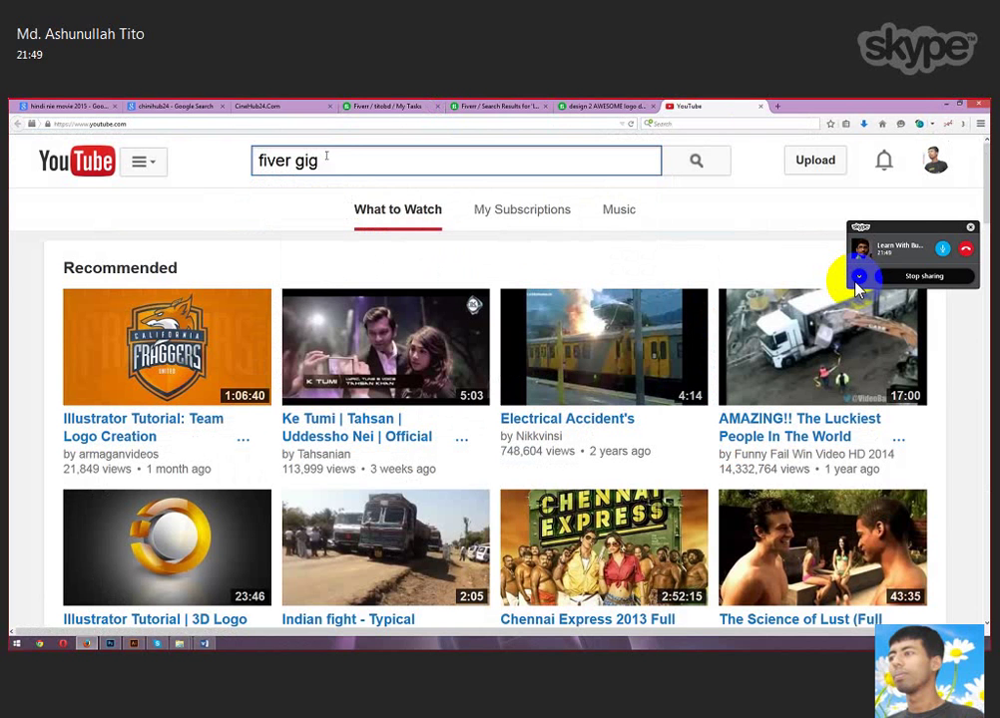
pyautogui.write(' problem s')
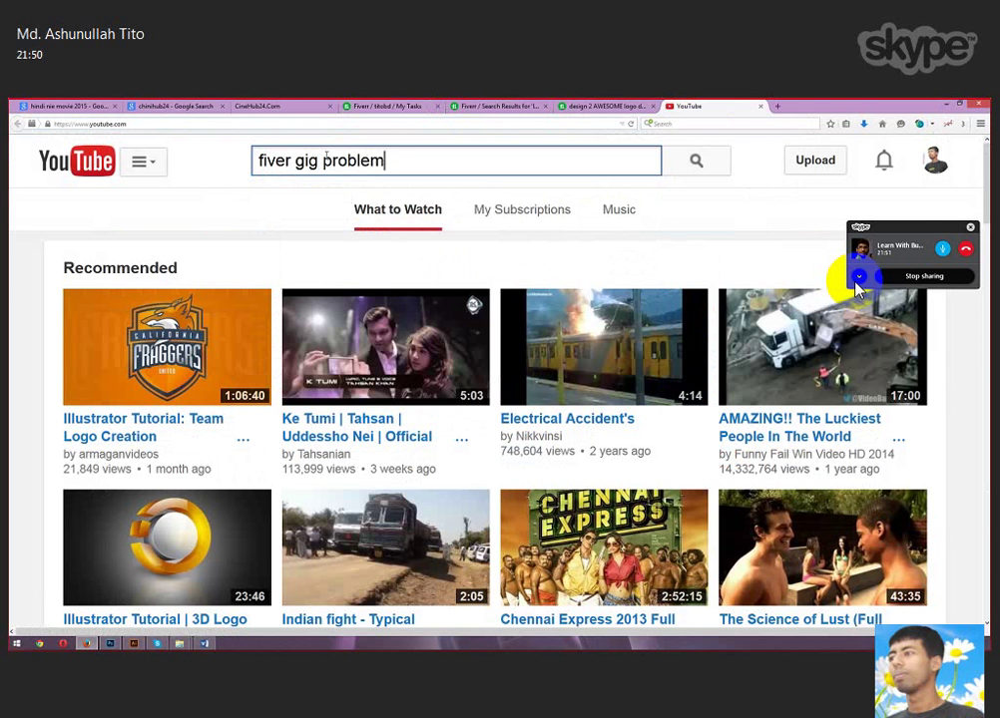
pyautogui.write('ul')
pyautogui.press('BackSpace')
pyautogui.press('BackSpace')
pyautogui.press('BackSpace')
pyautogui.write('bangladesh')
pyautogui.press('Return')
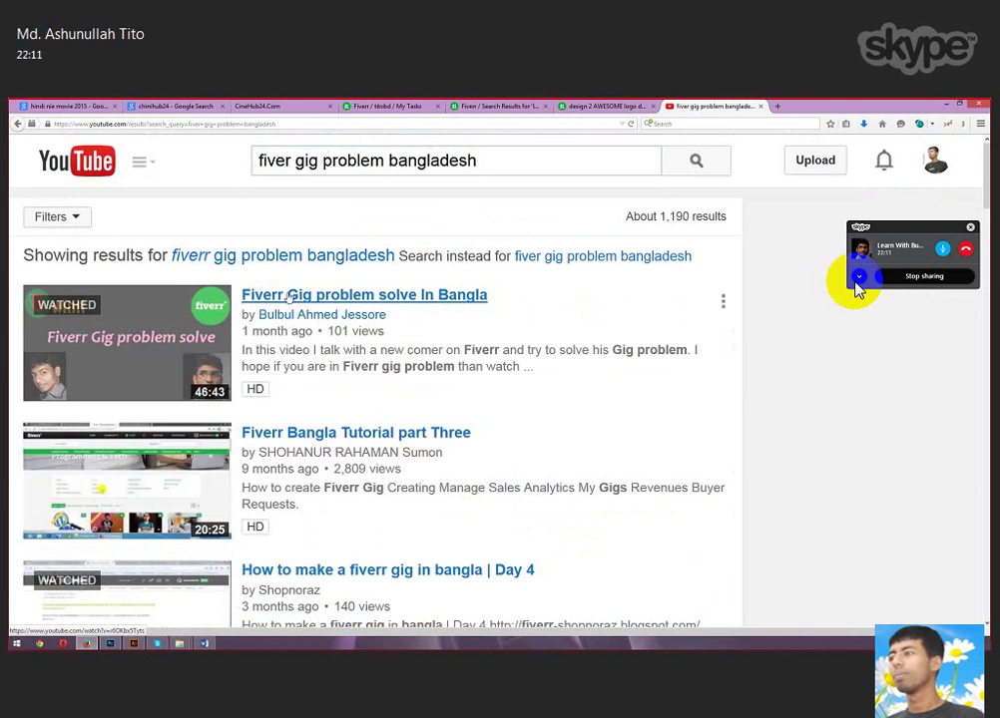
# Open the video "Fiverr Gig problem solve In Bangla" from the search results in a separate tab.
pyautogui.rightClick(288, 297)
pyautogui.click(329, 300)
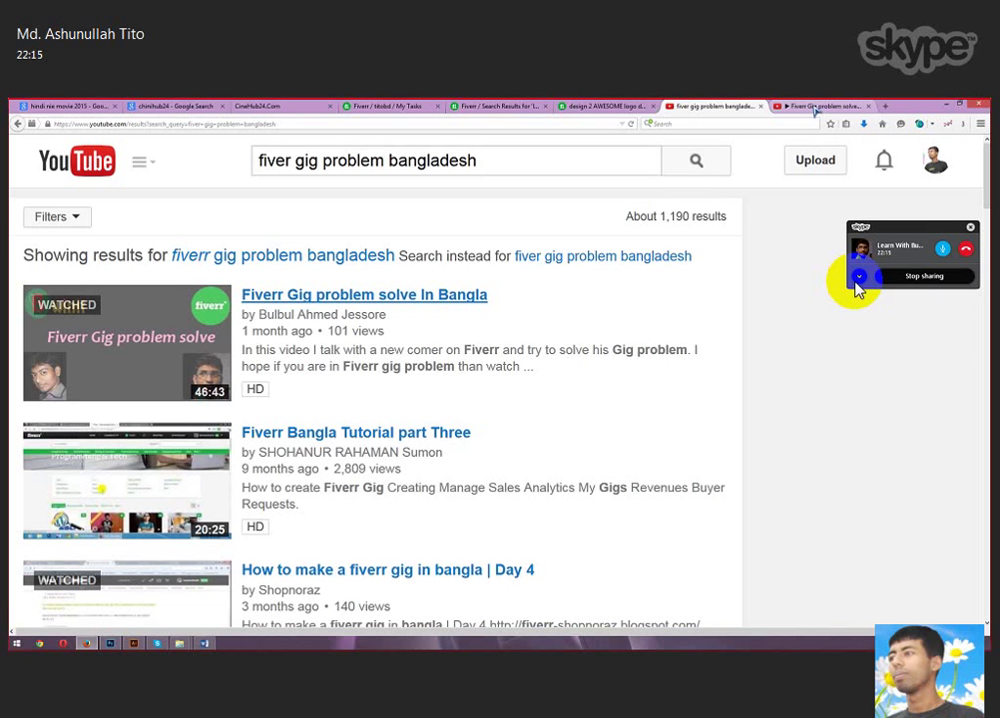
# Pause the opened video "Fiverr Gig problem solve In Bangla" and look through its description and viewer comments.
pyautogui.click(815, 107)
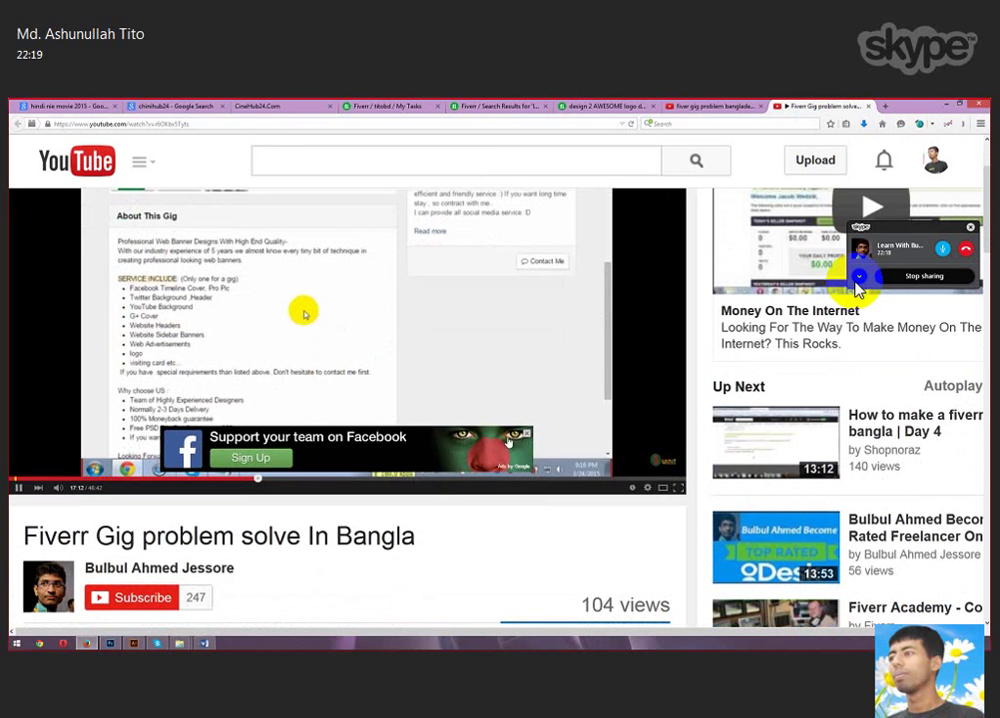
pyautogui.press('space')
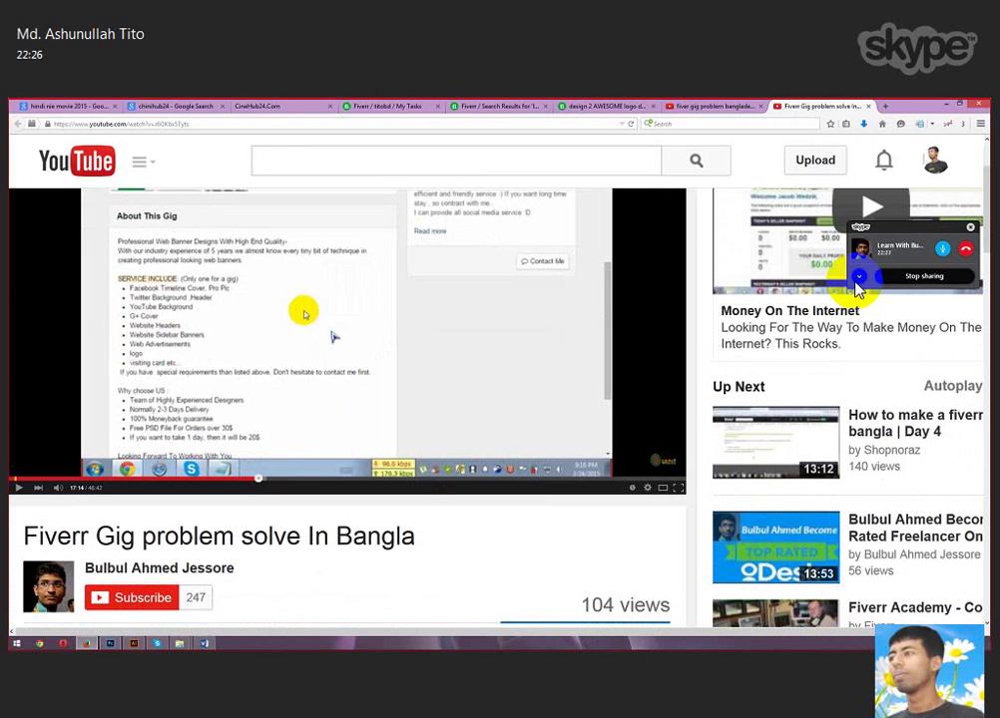
pyautogui.scroll(-3, 391, 346)
pyautogui.scroll(2, 390, 345)
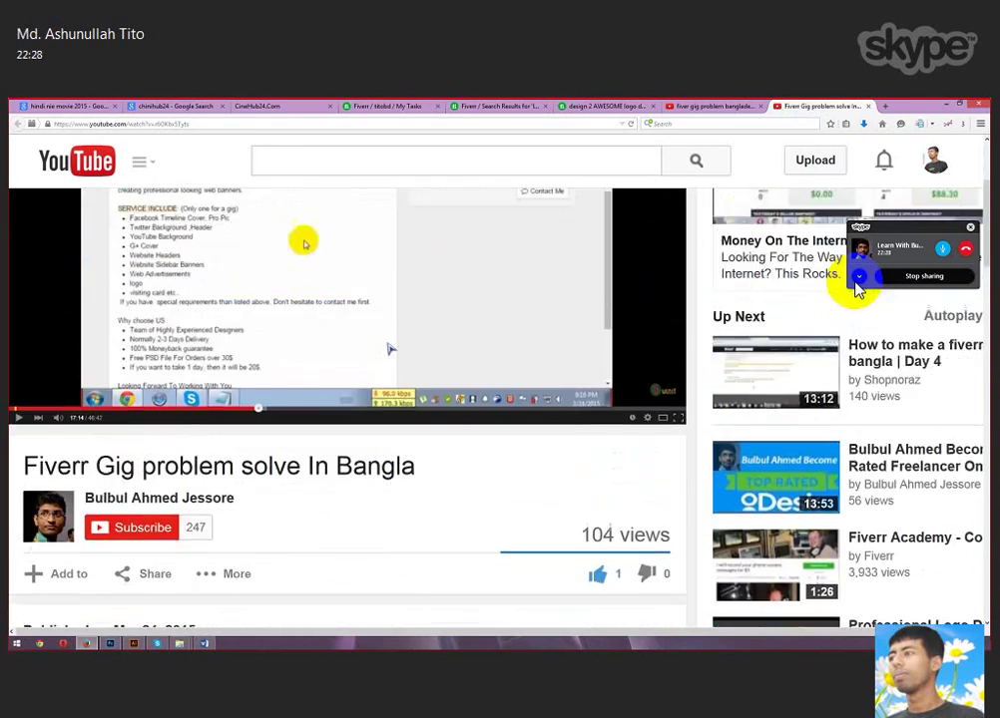
pyautogui.scroll(-5, 389, 345)
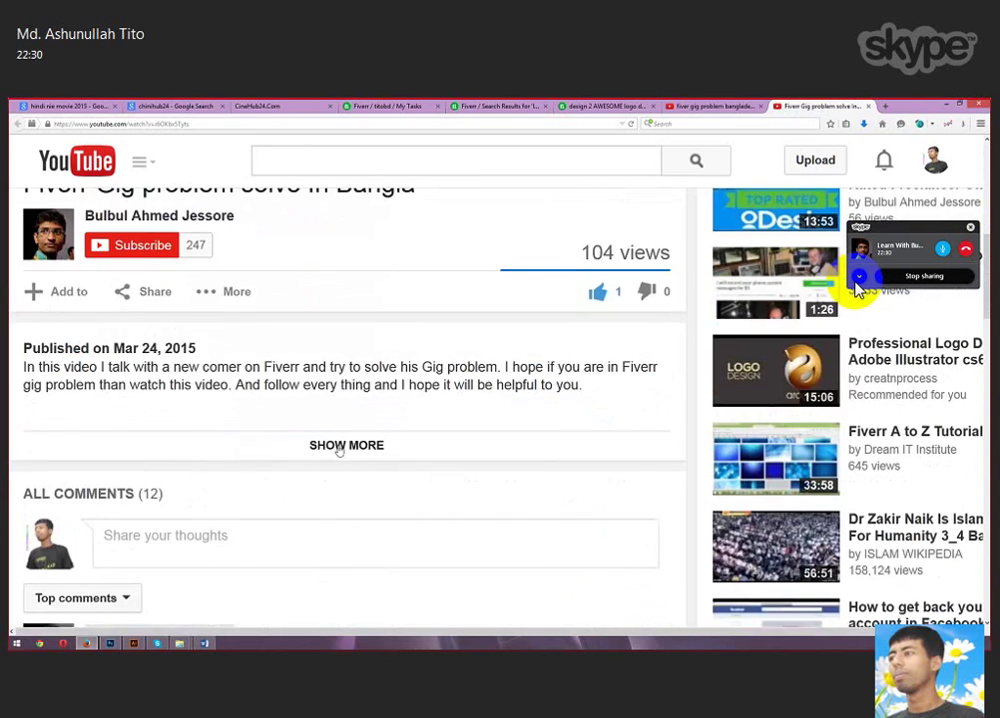
pyautogui.scroll(-6, 332, 452)
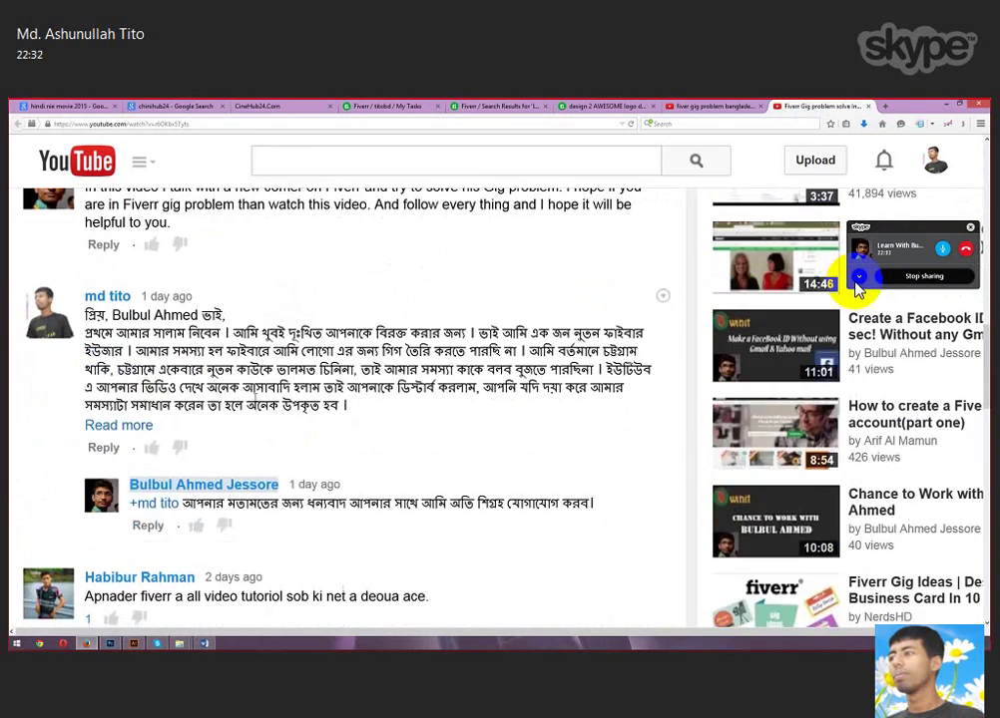
pyautogui.scroll(6, 338, 452)
pyautogui.scroll(6, 246, 395)
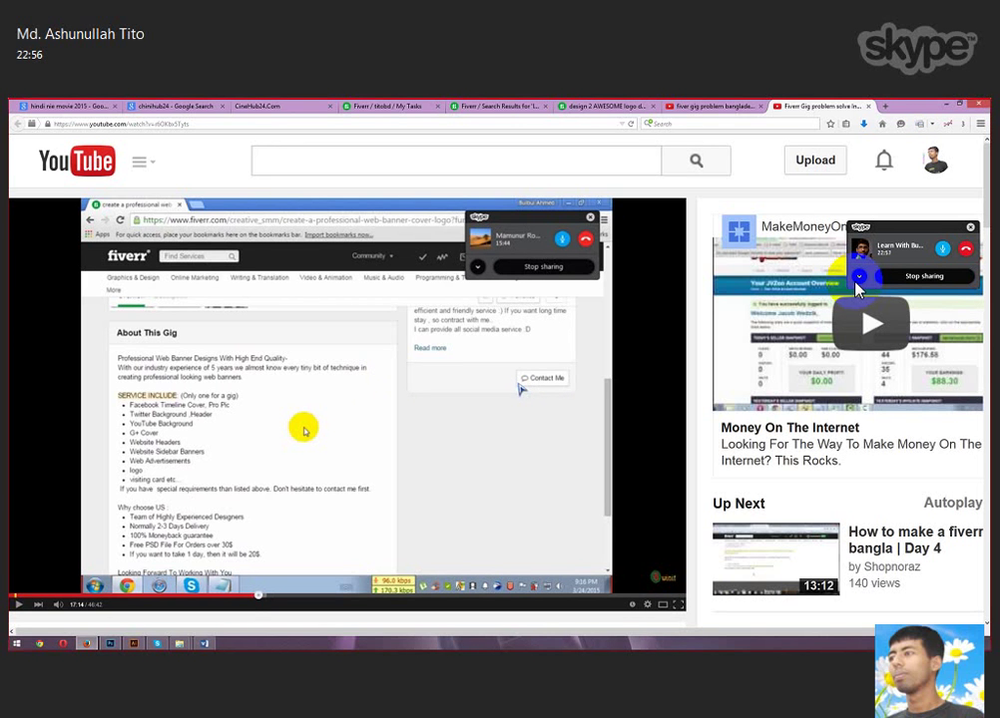
pyautogui.scroll(-3, 519, 389)
pyautogui.scroll(-1, 520, 394)
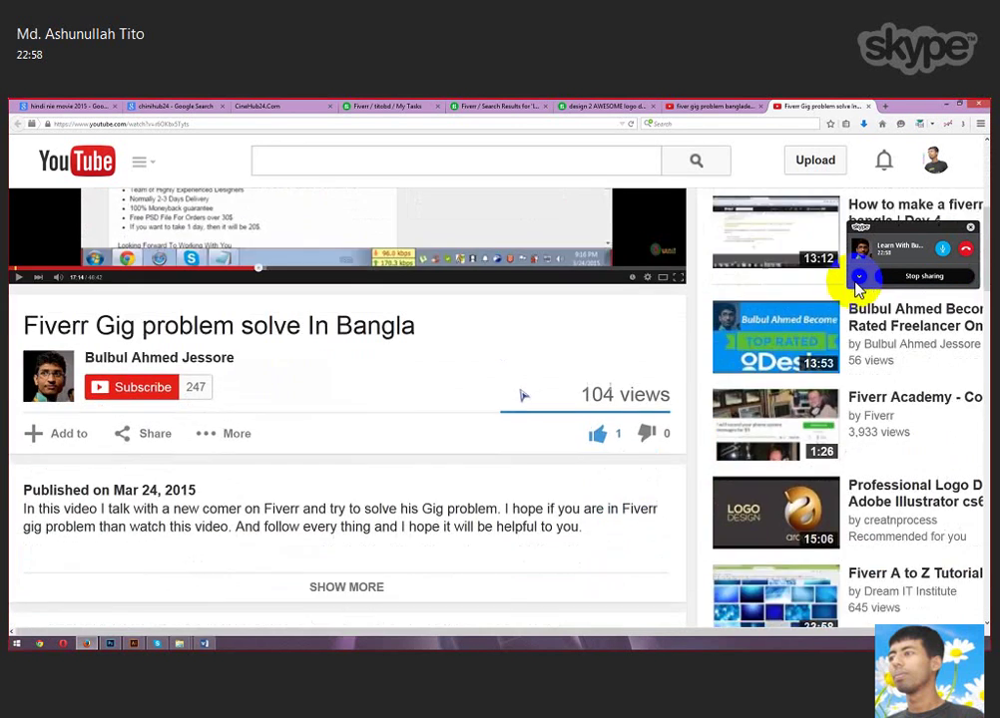
pyautogui.scroll(2, 521, 395)
pyautogui.scroll(2, 521, 396)
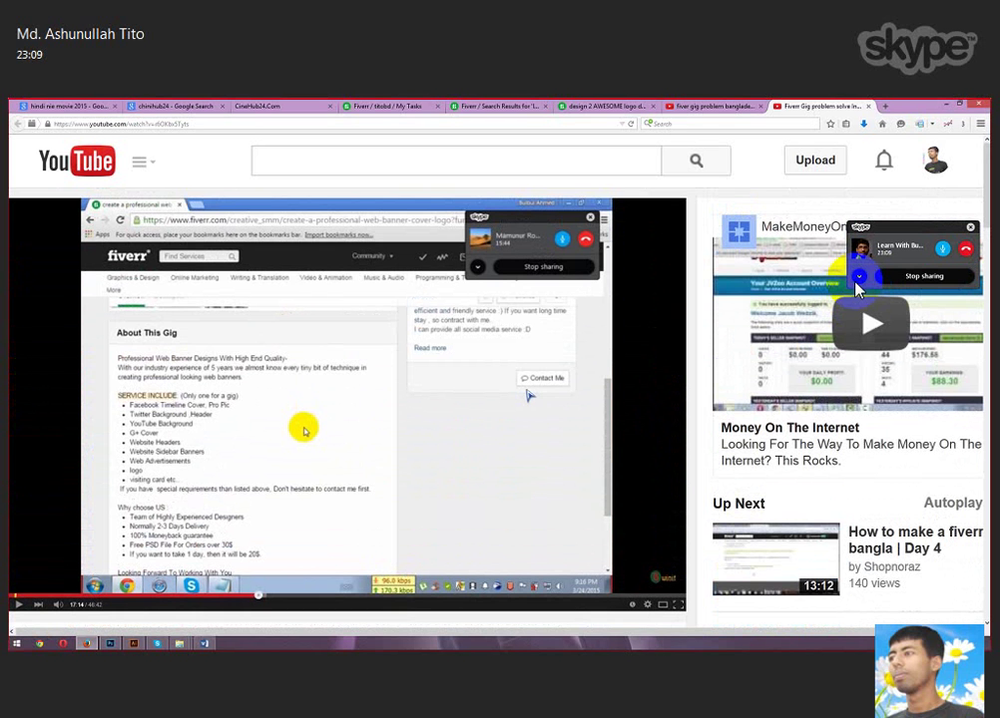
pyautogui.scroll(-5, 499, 361)
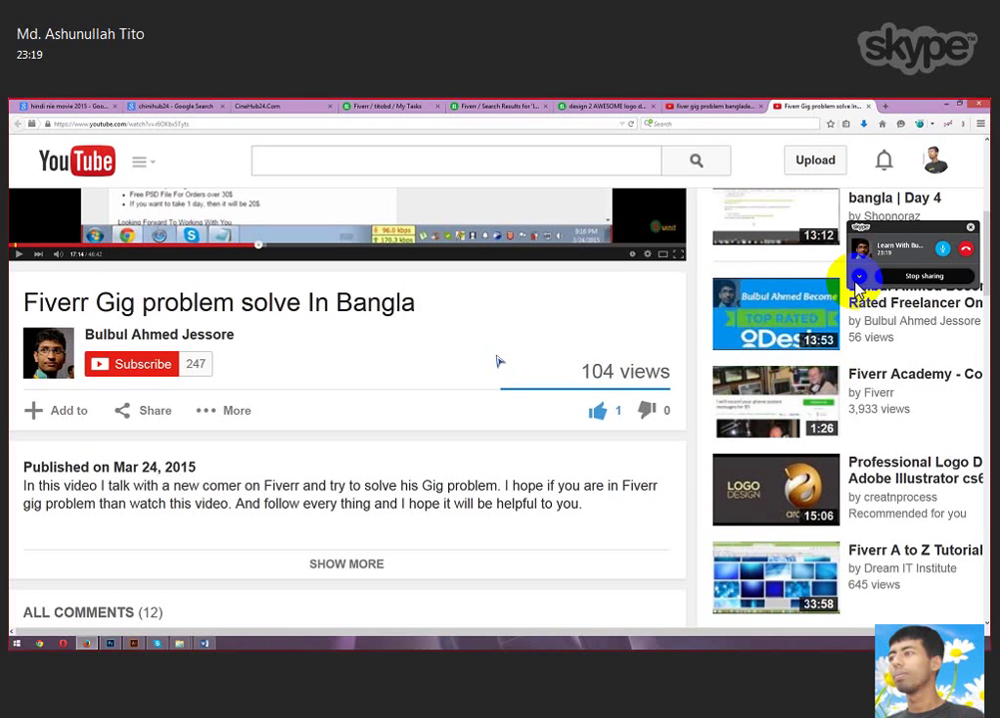
pyautogui.scroll(2, 496, 362)
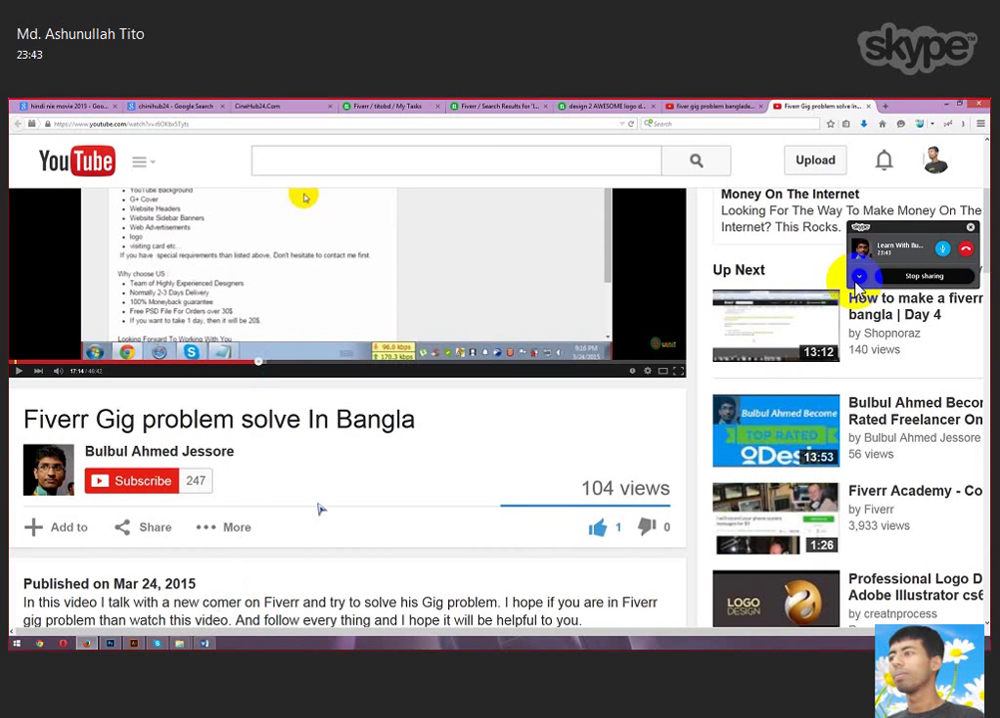
pyautogui.scroll(3, 347, 449)
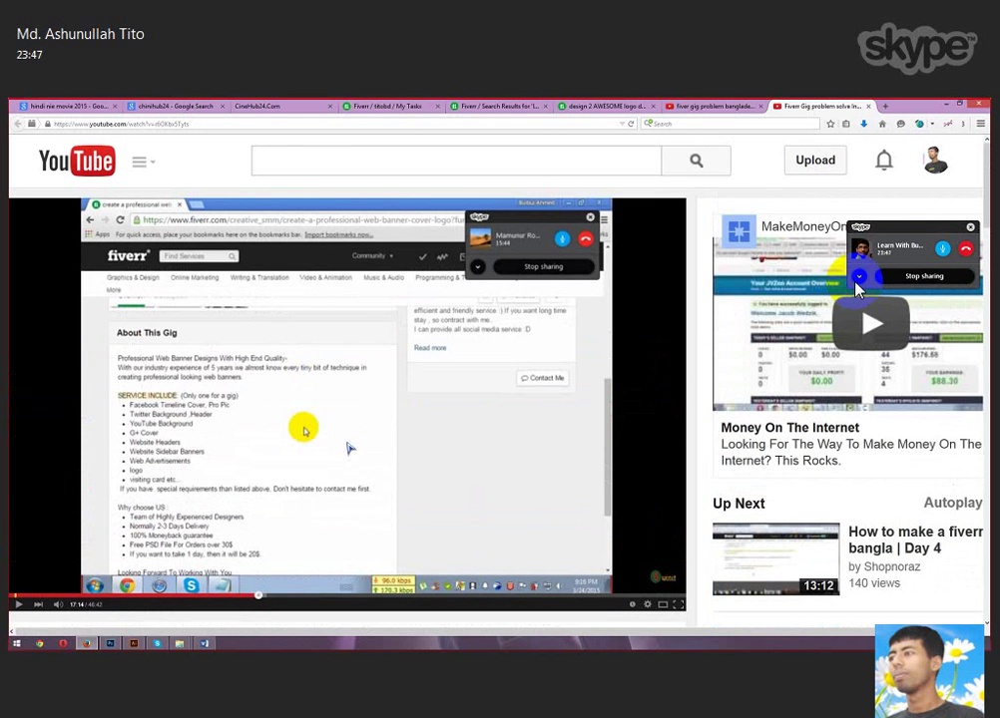
pyautogui.scroll(-3, 346, 449)
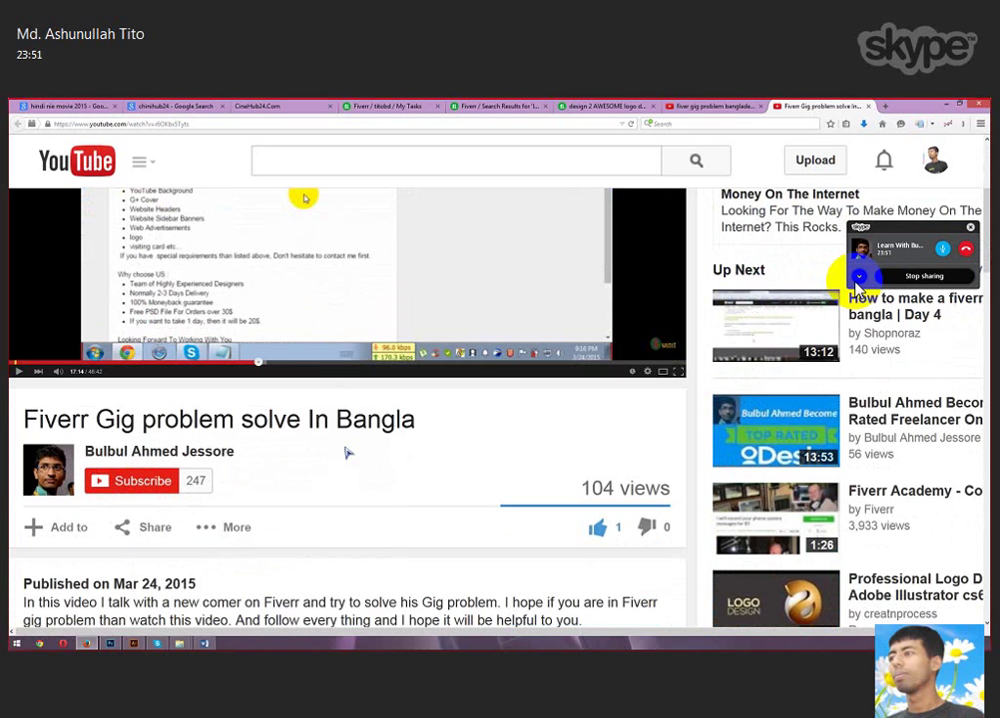
pyautogui.scroll(3, 347, 453)
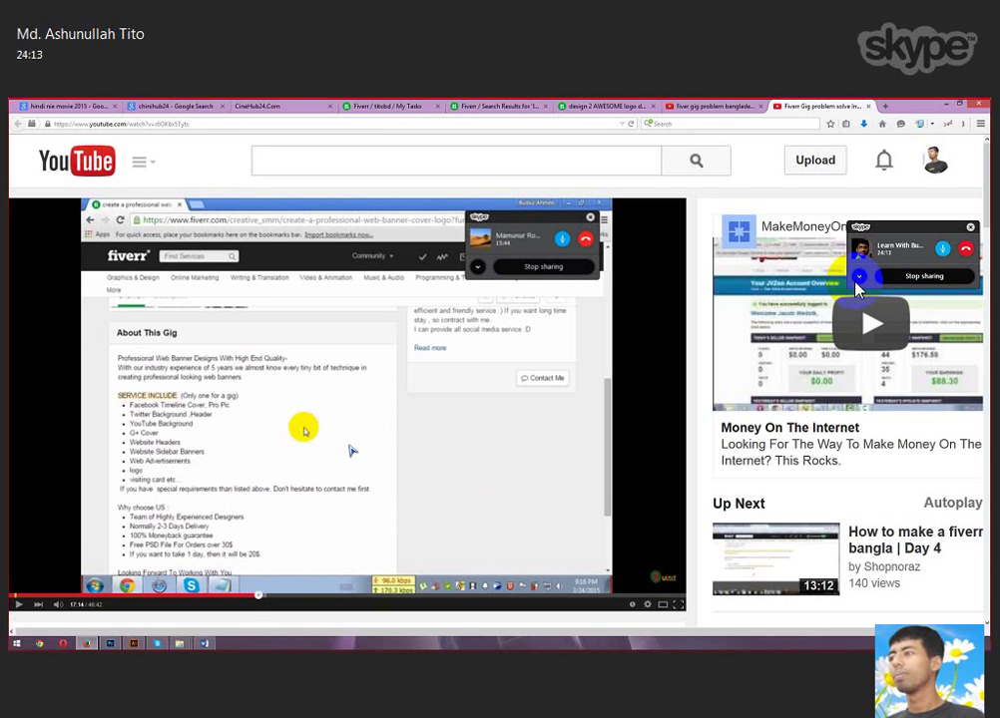
pyautogui.scroll(-2, 855, 288)
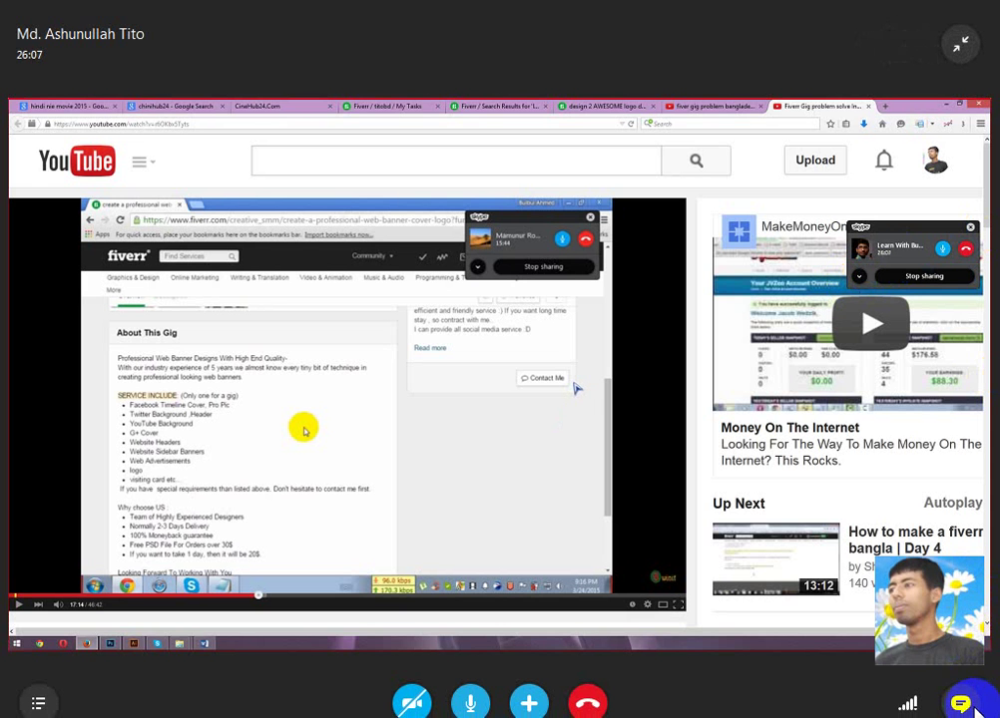
# End the full-screen Skype screen-sharing call and minimize the Skype window to show the desktop.
pyautogui.click(960, 47)
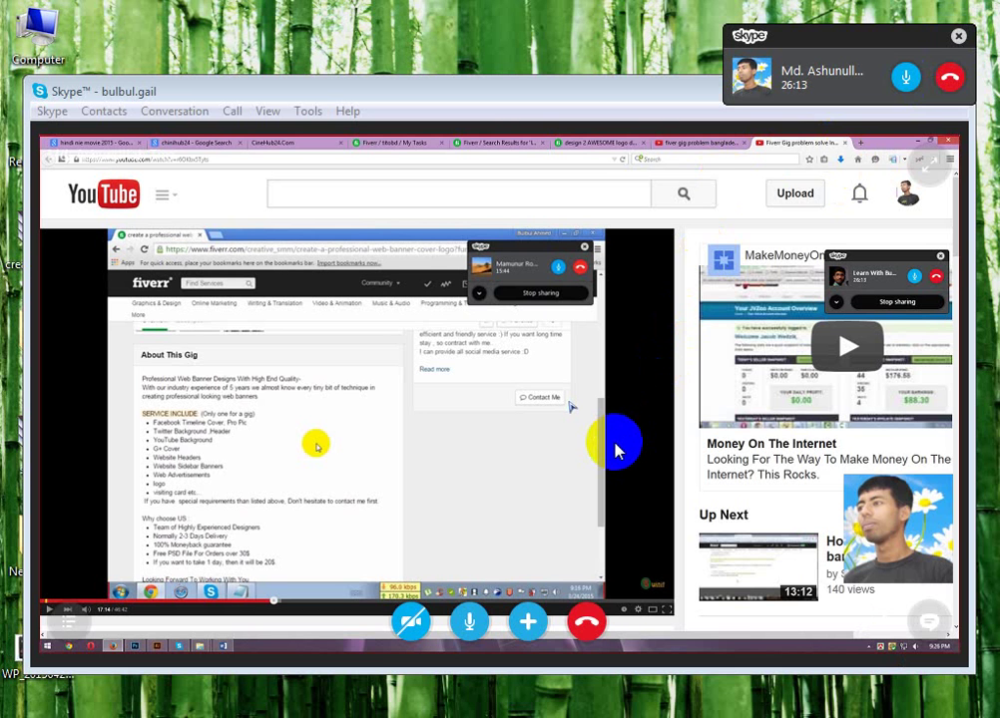
pyautogui.click(587, 623)
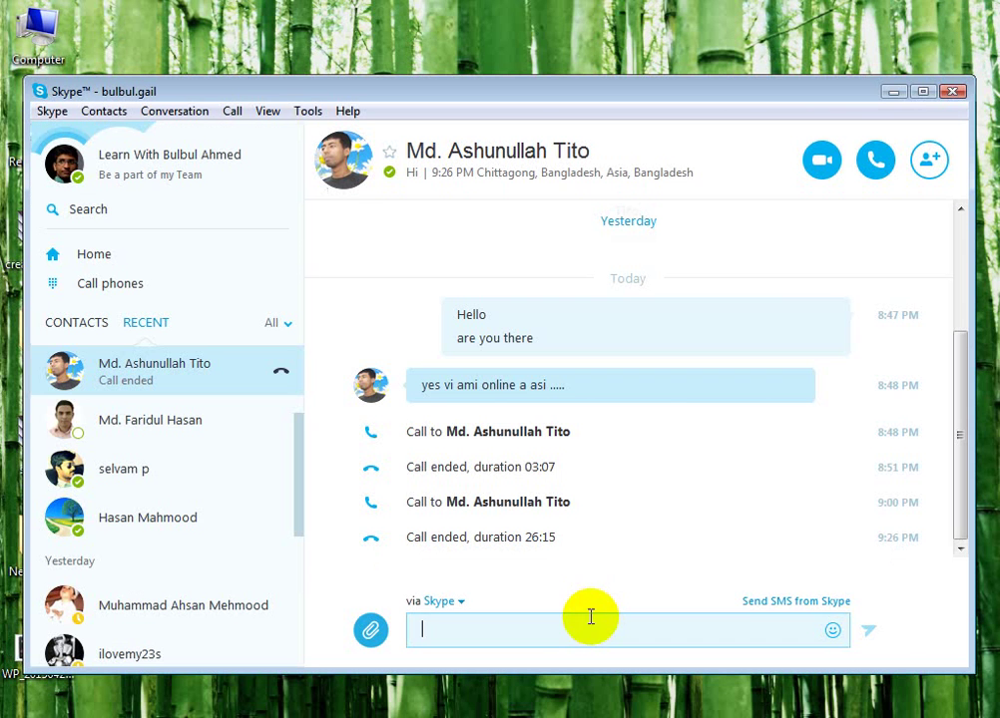
pyautogui.click(893, 92)
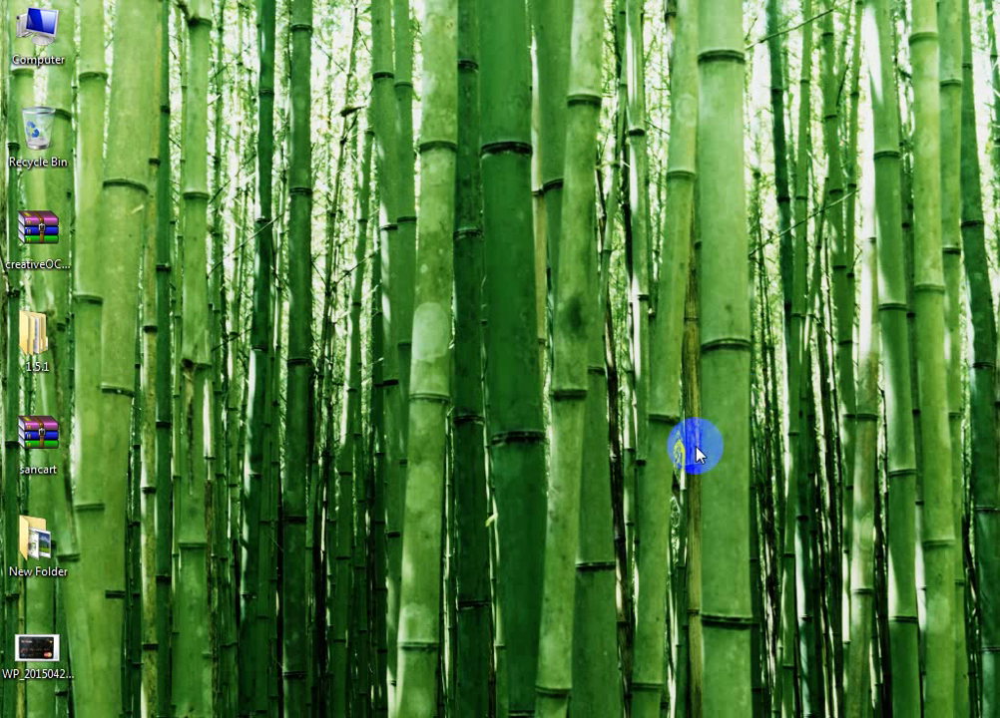